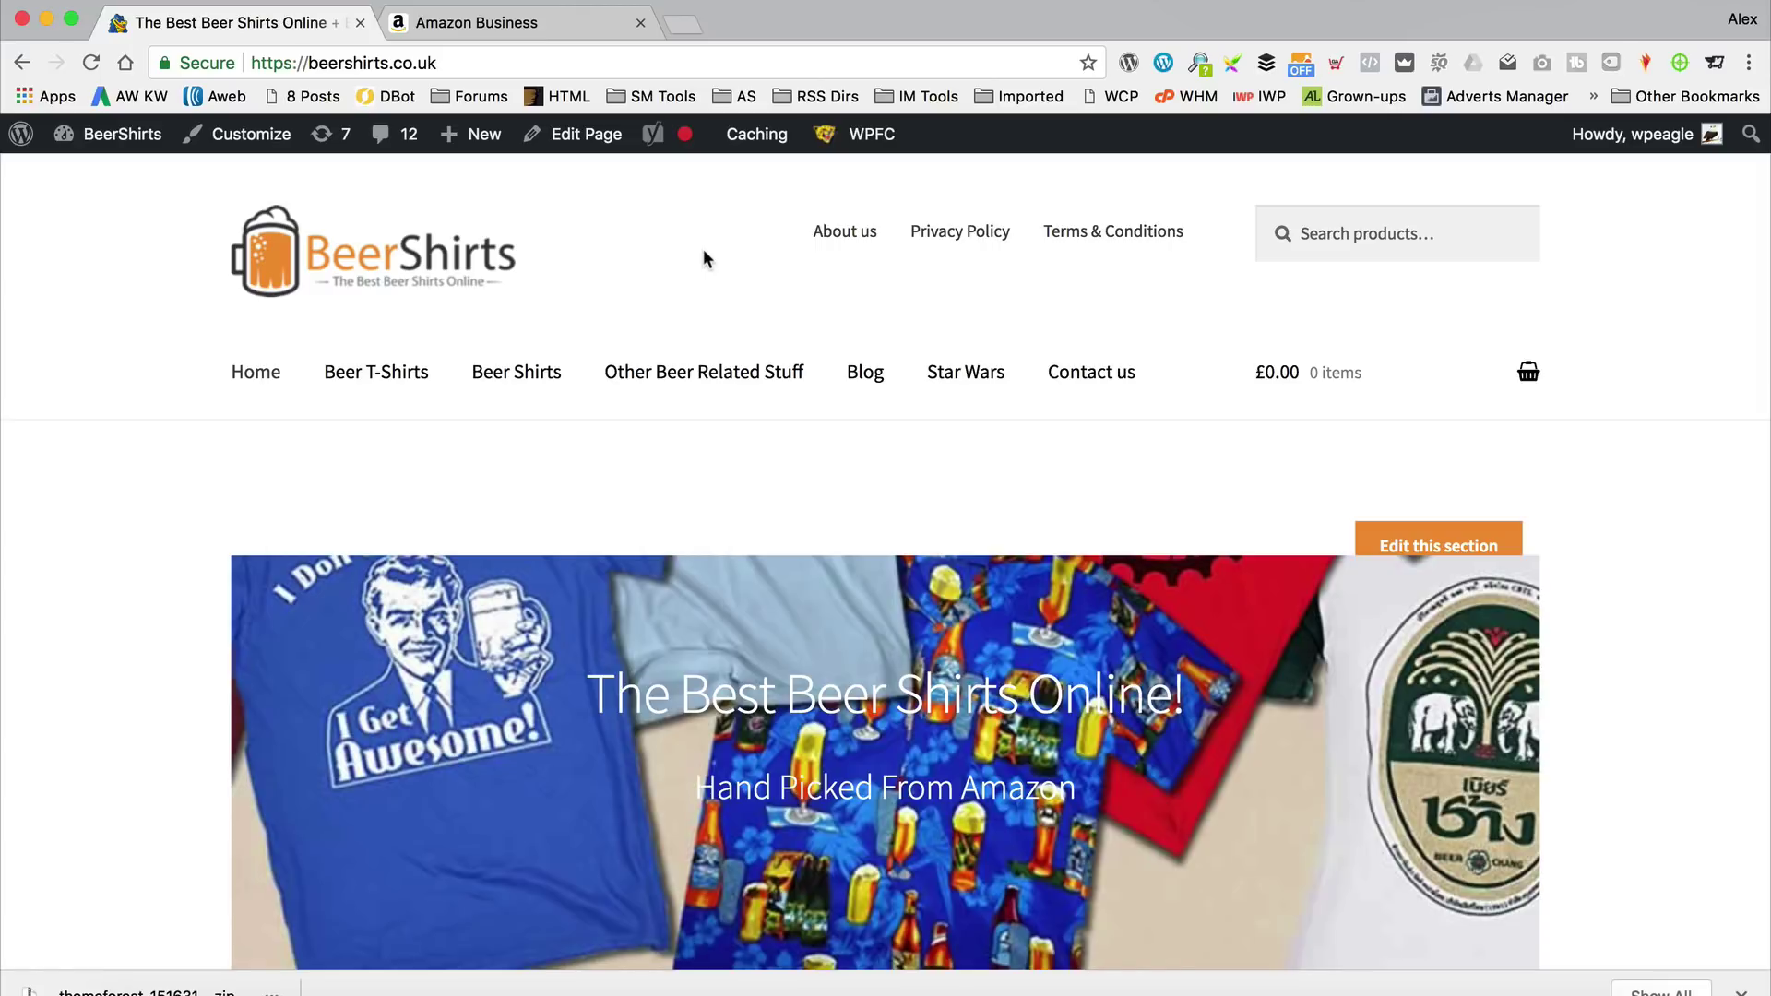
Start a new post titled 'More Awesome Star Wars Beer Related Things', then bring Amazon forward.
mouse_move(480, 134)
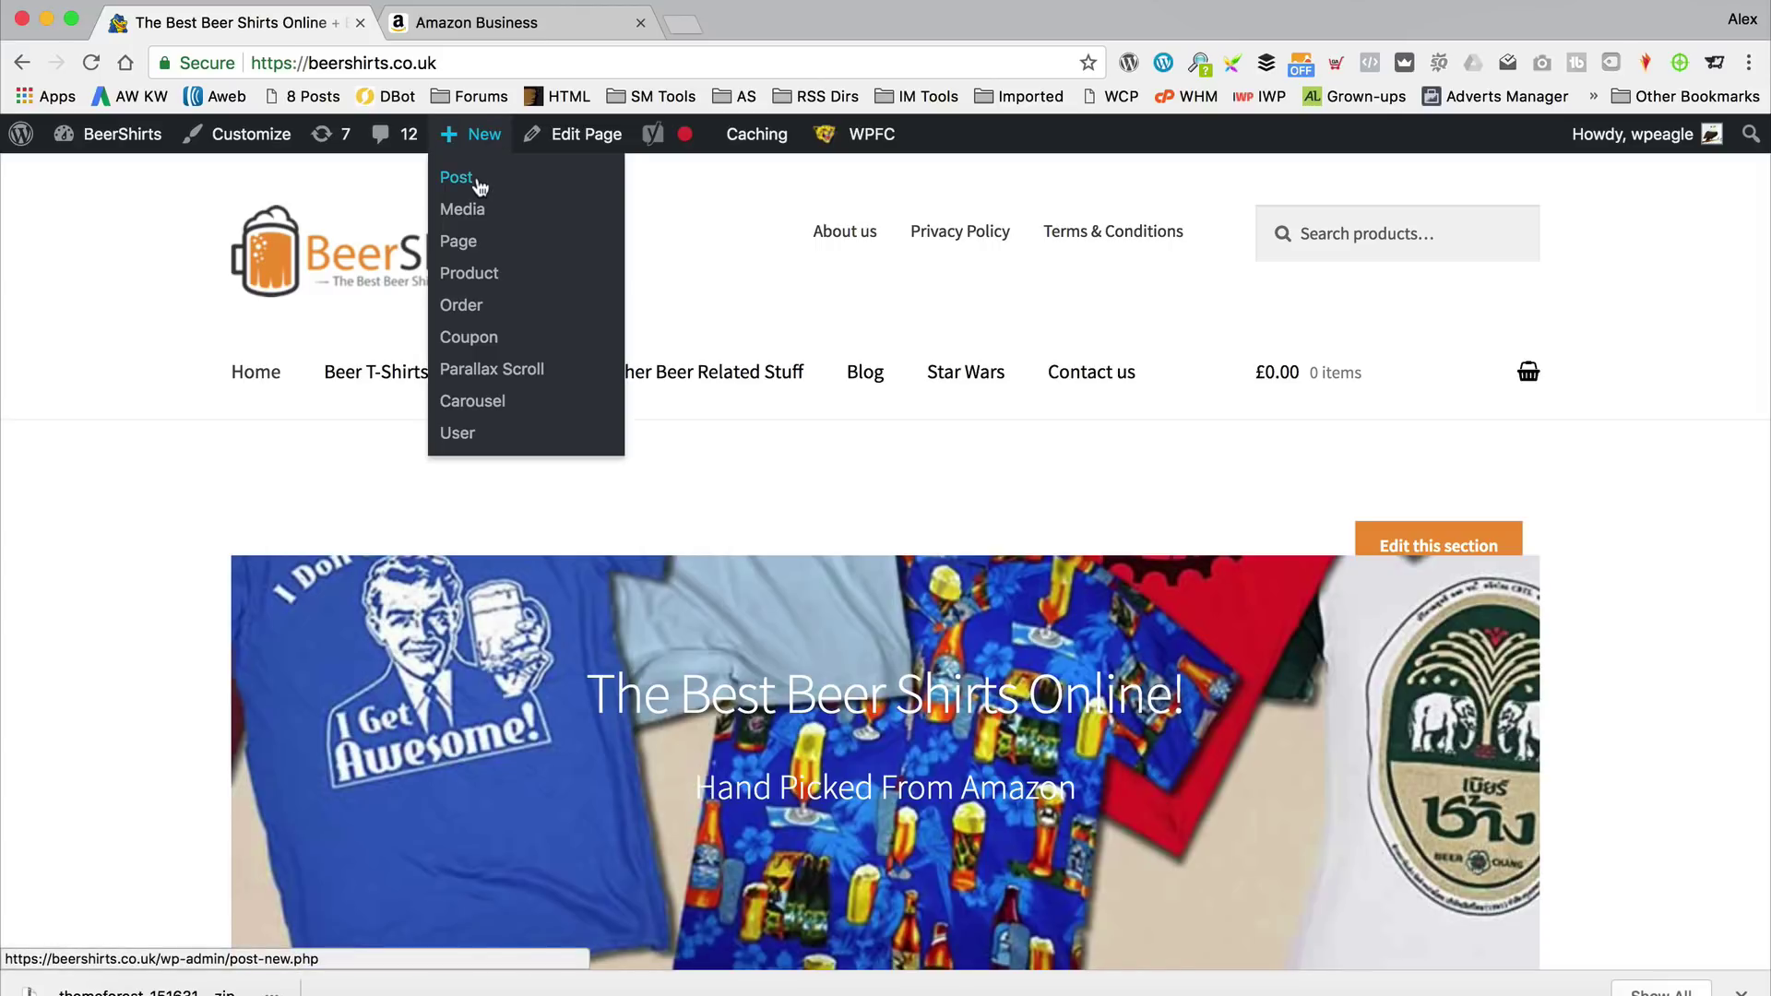
left_click(474, 176)
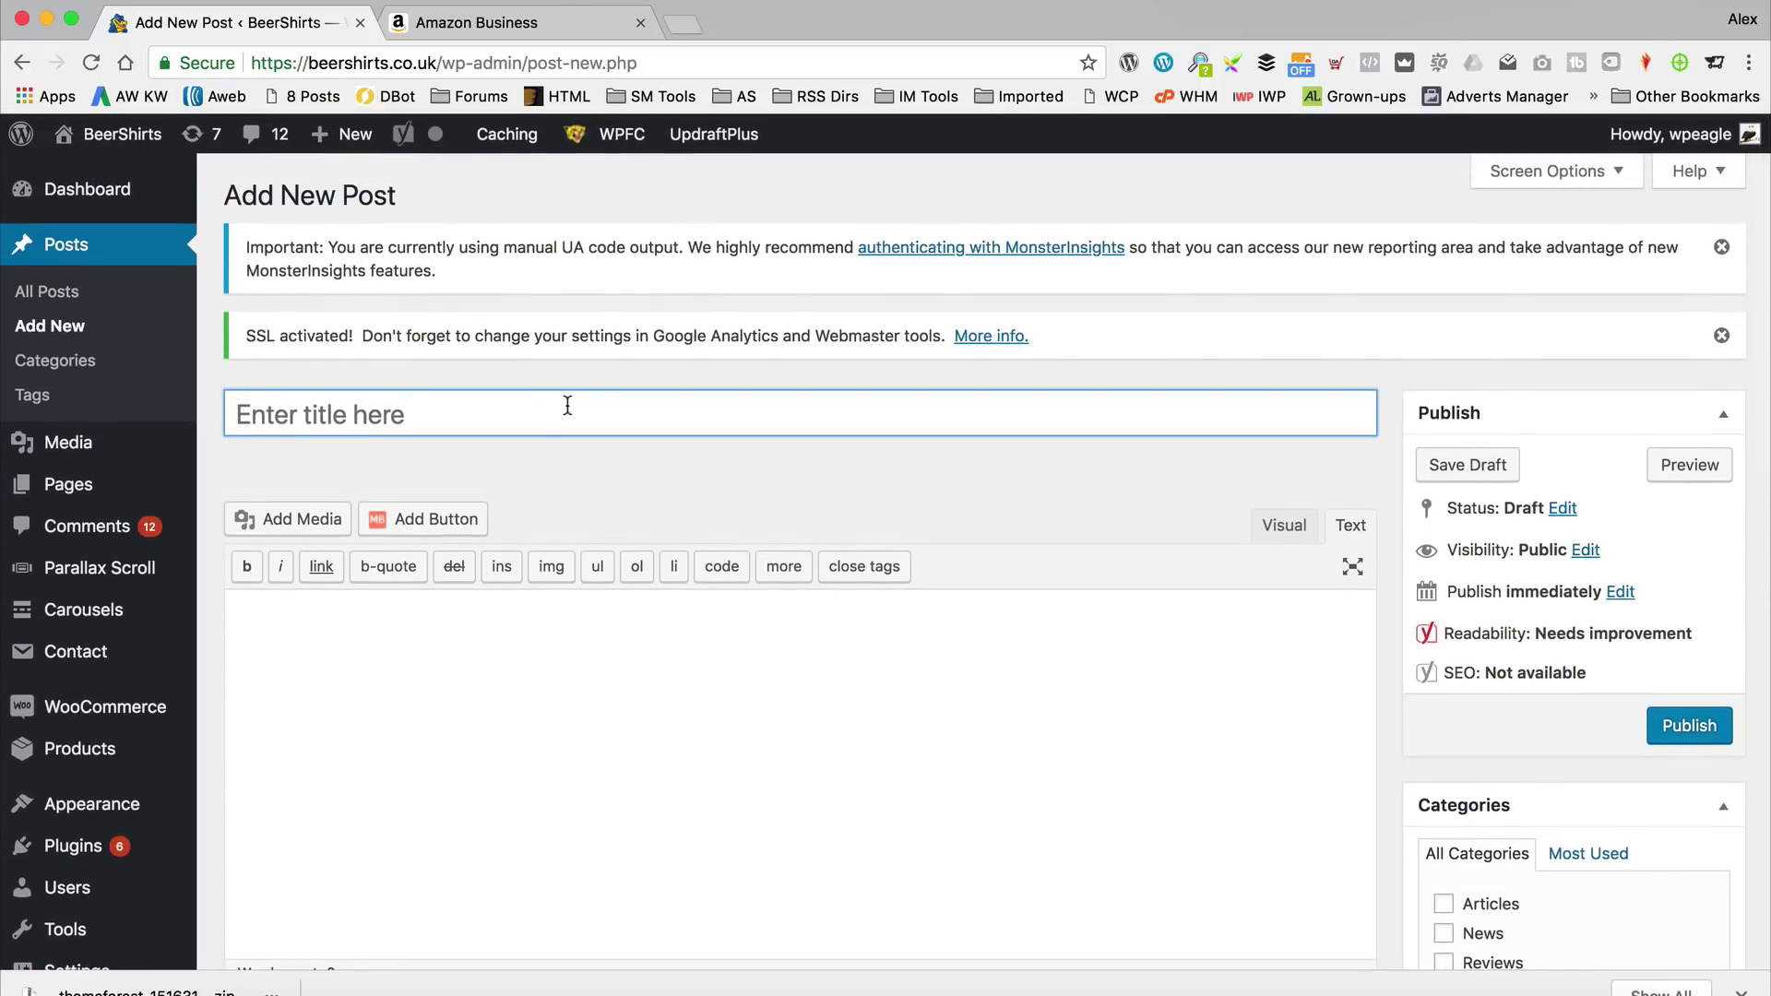
left_click(568, 406)
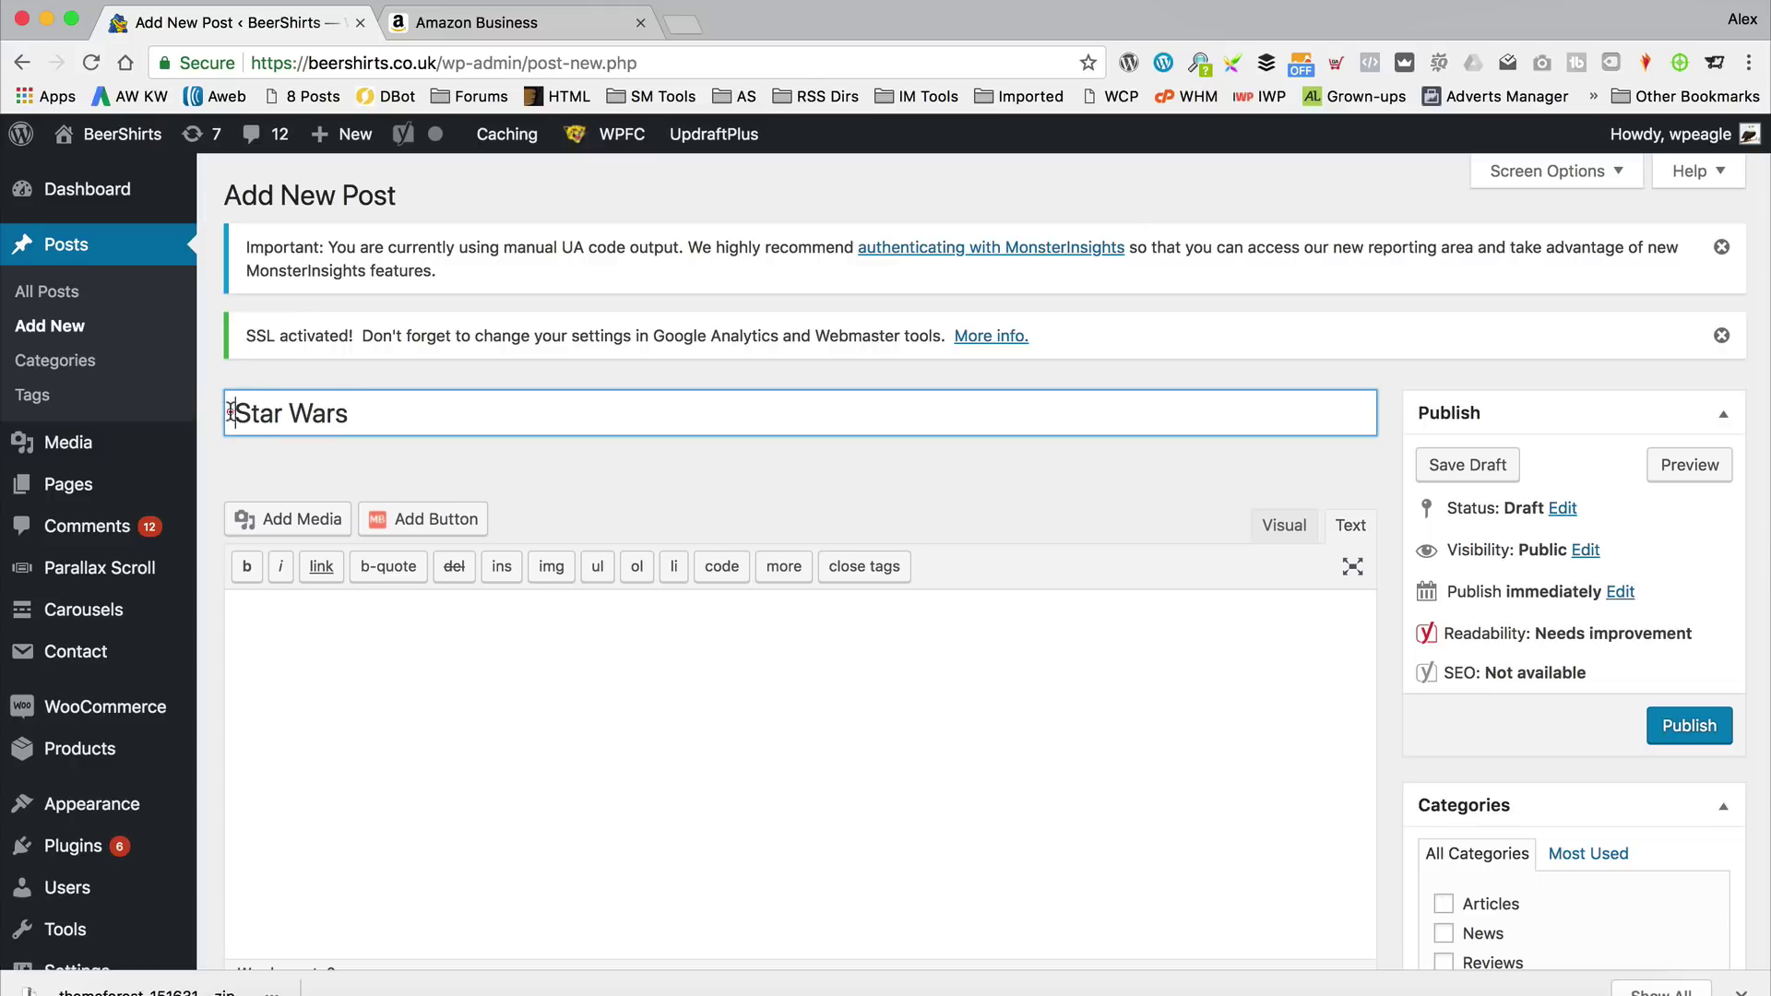
type("More Awesom")
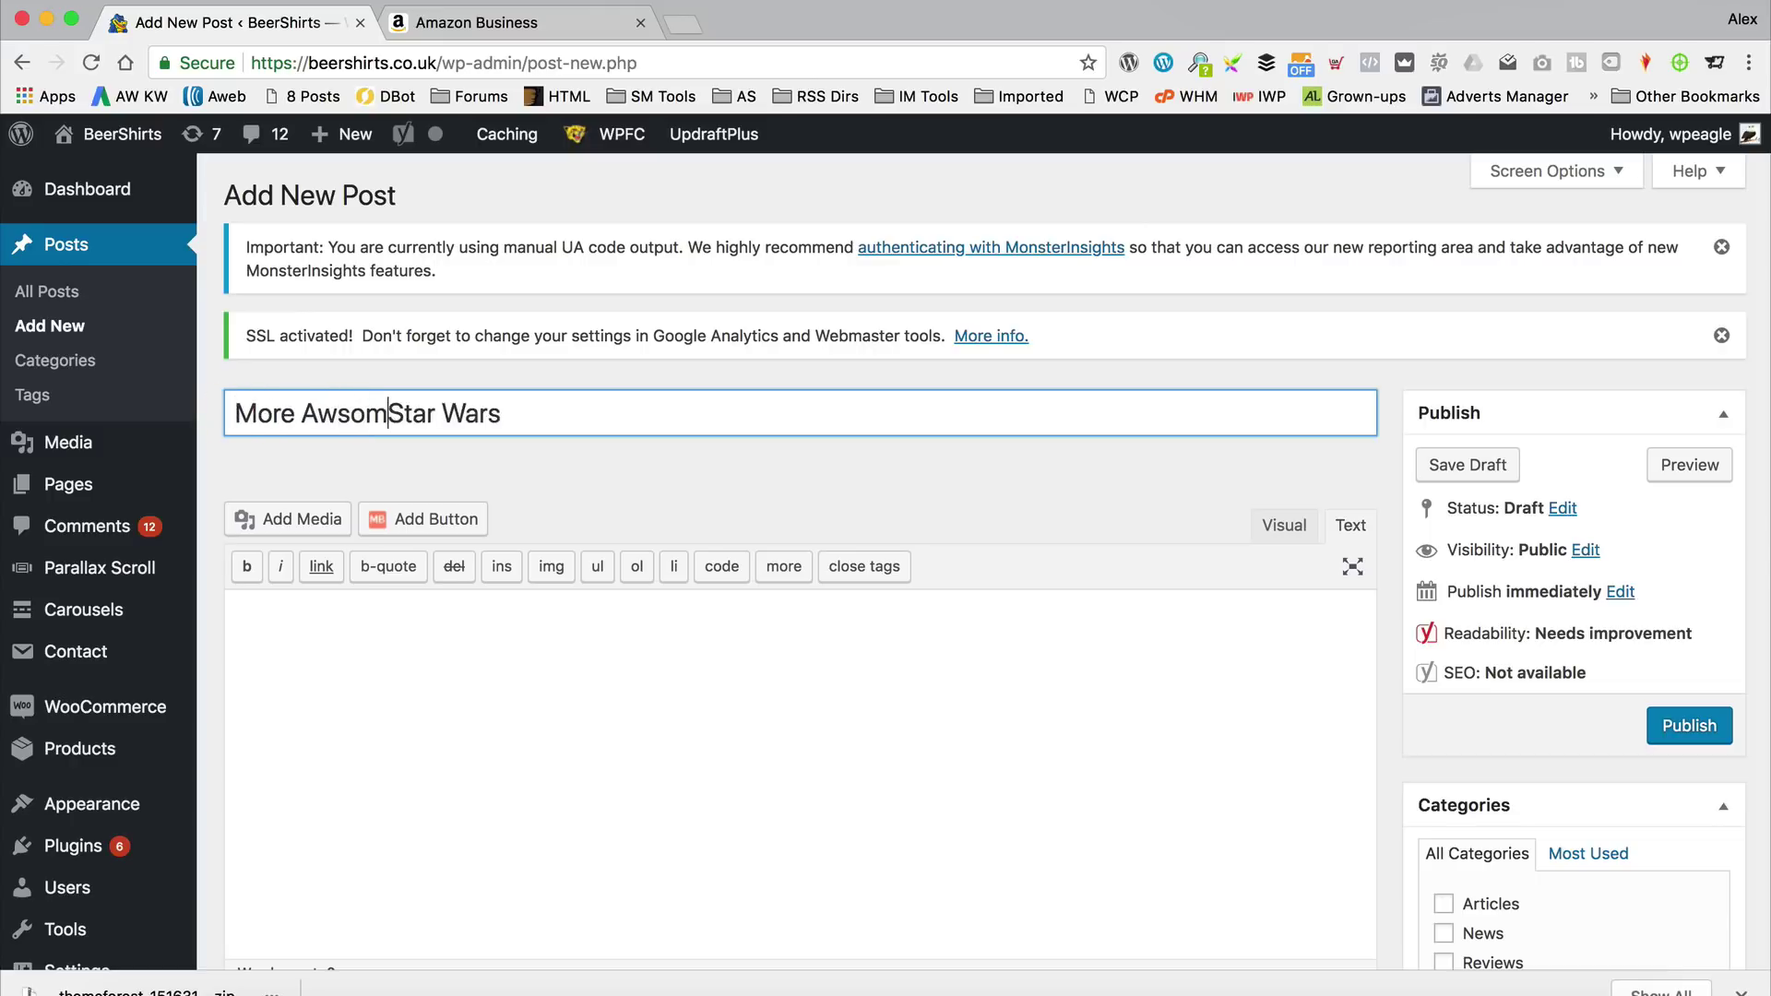
type("e")
key("BackSpace")
key("BackSpace")
key("BackSpace")
key("BackSpace")
type("esome")
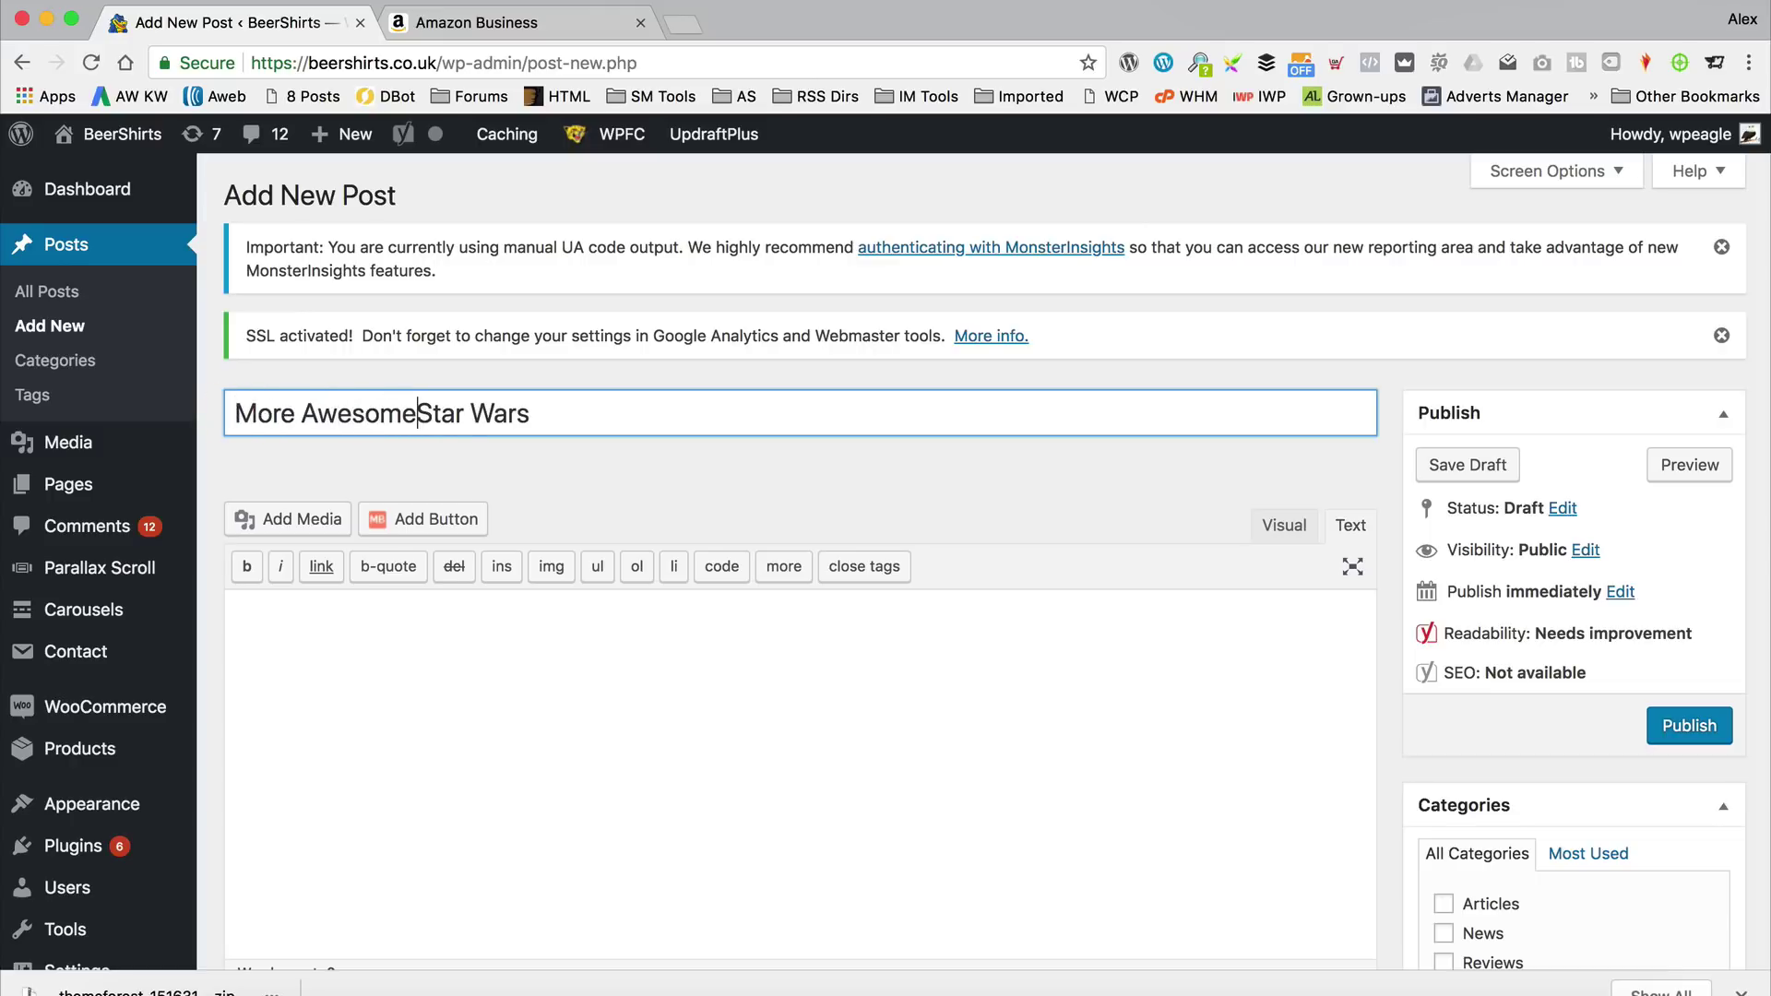
type(" Star")
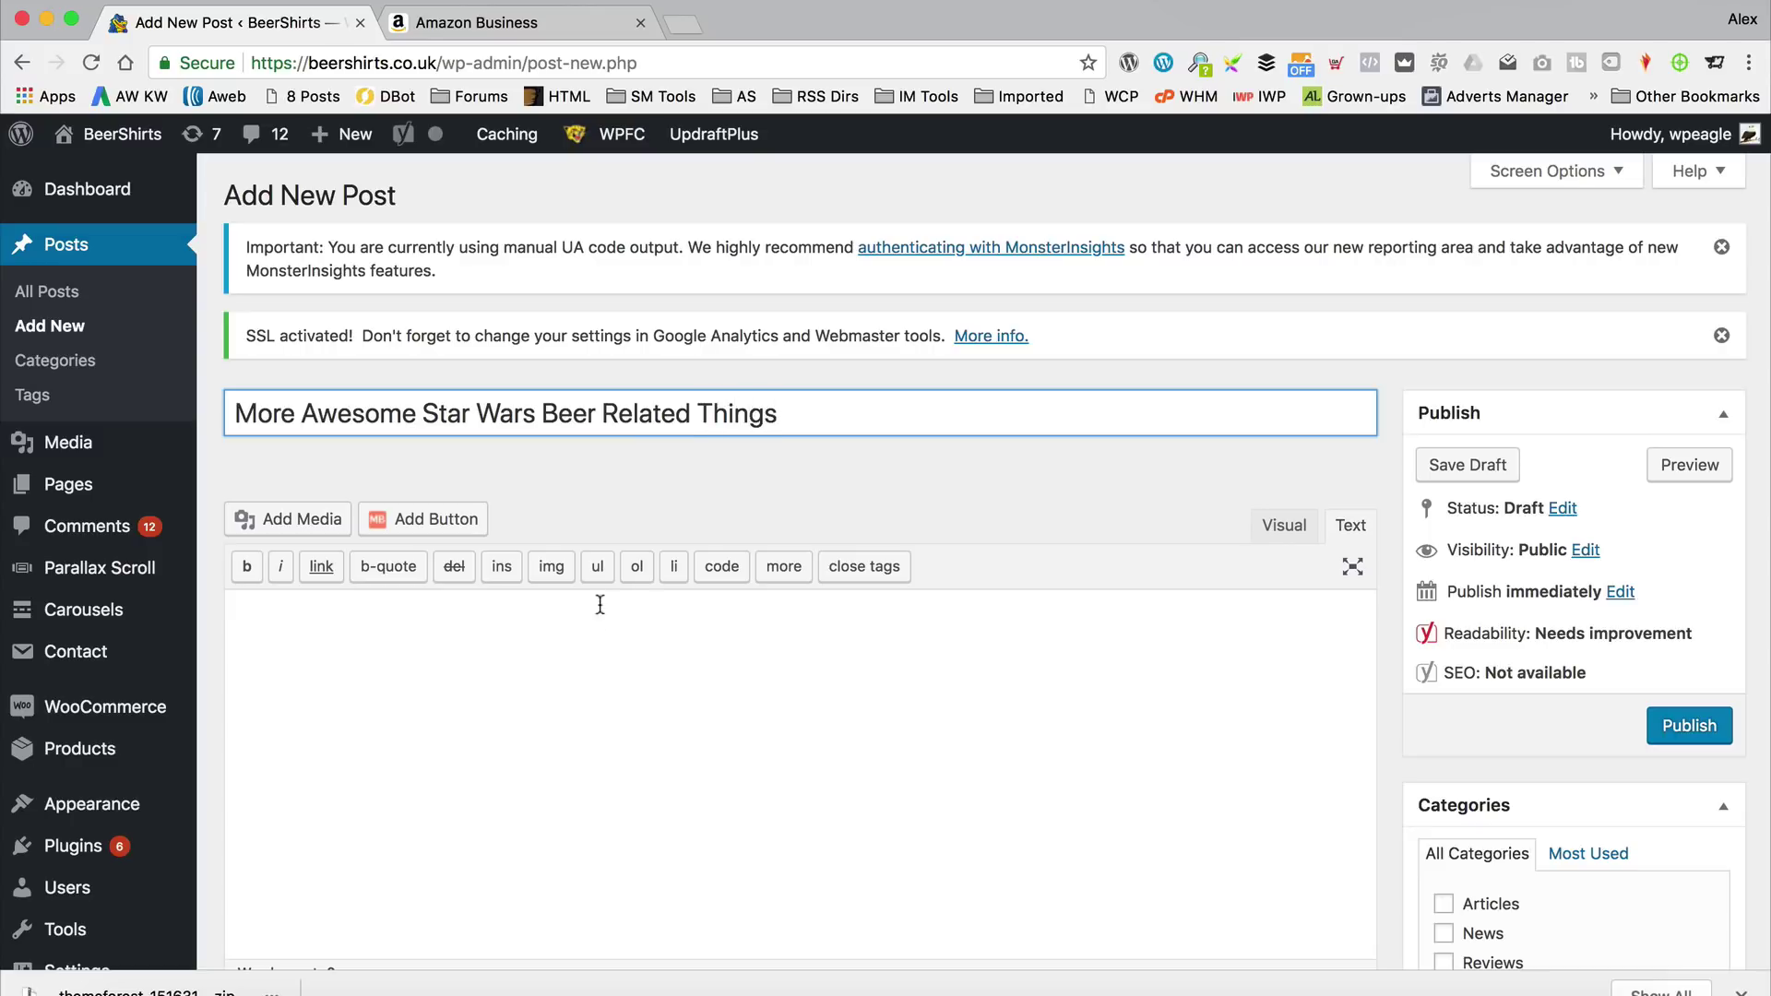
left_click(538, 655)
left_click(510, 26)
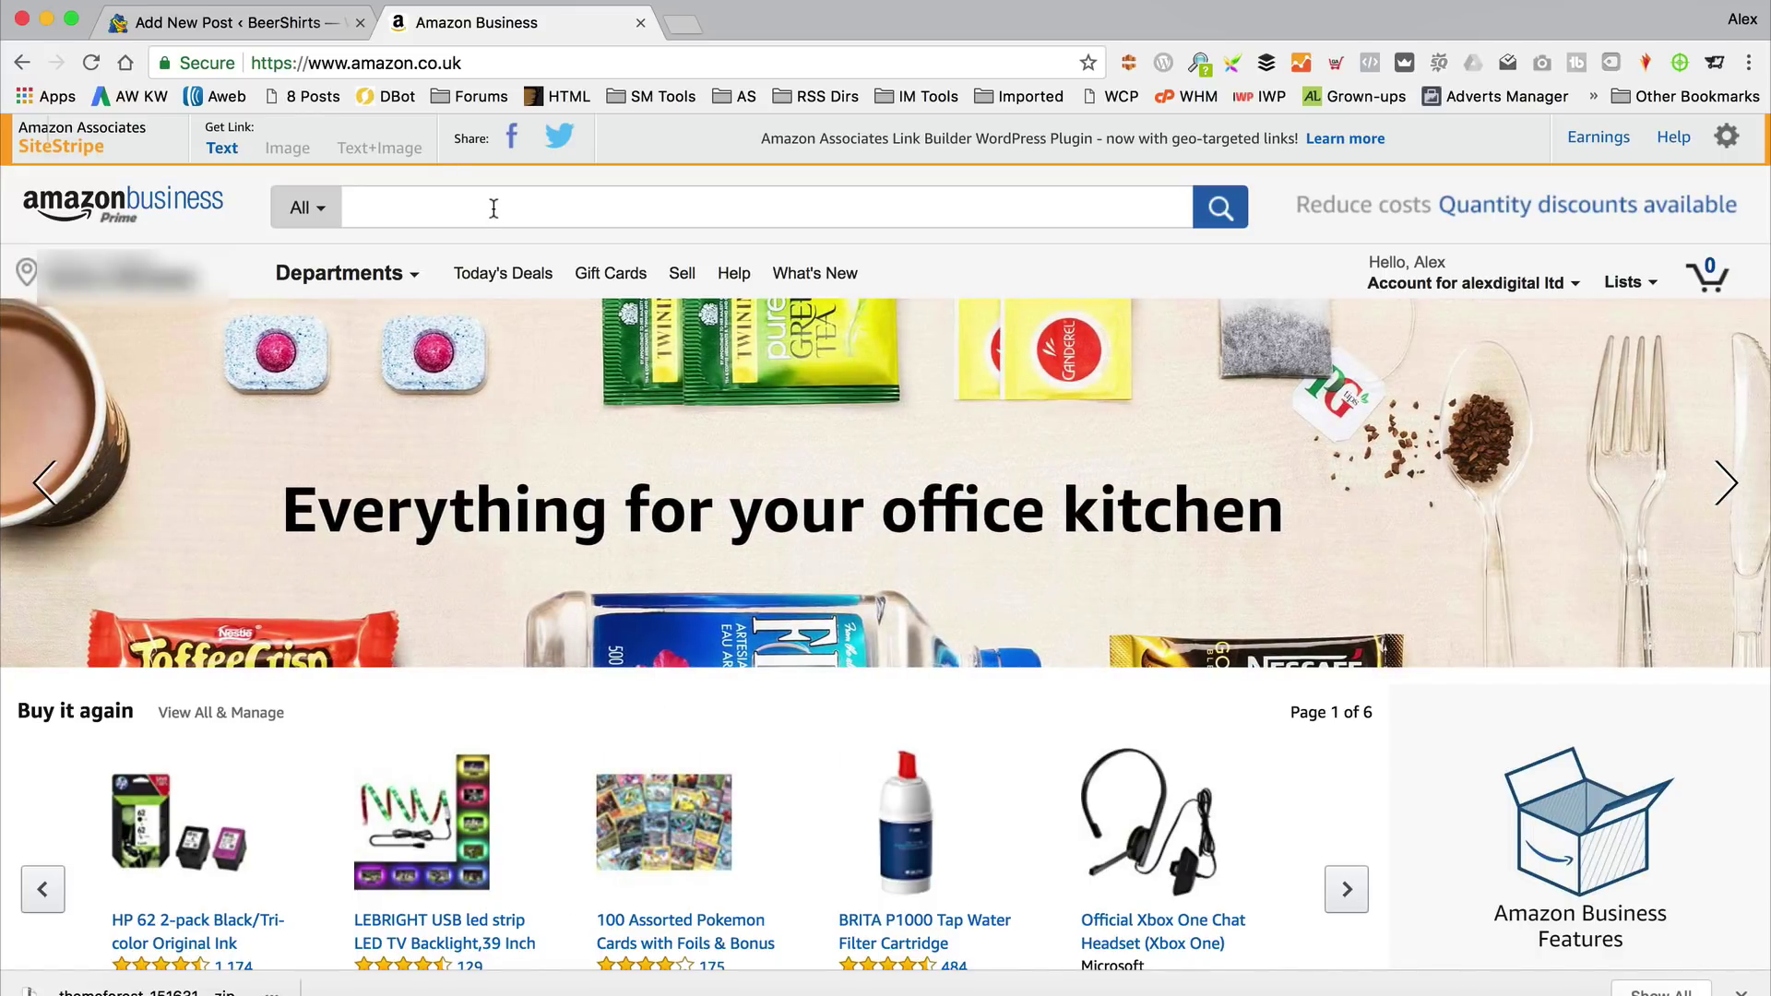
Search Amazon for 'star wars beer' and browse the resulting listings.
left_click(492, 215)
type("st")
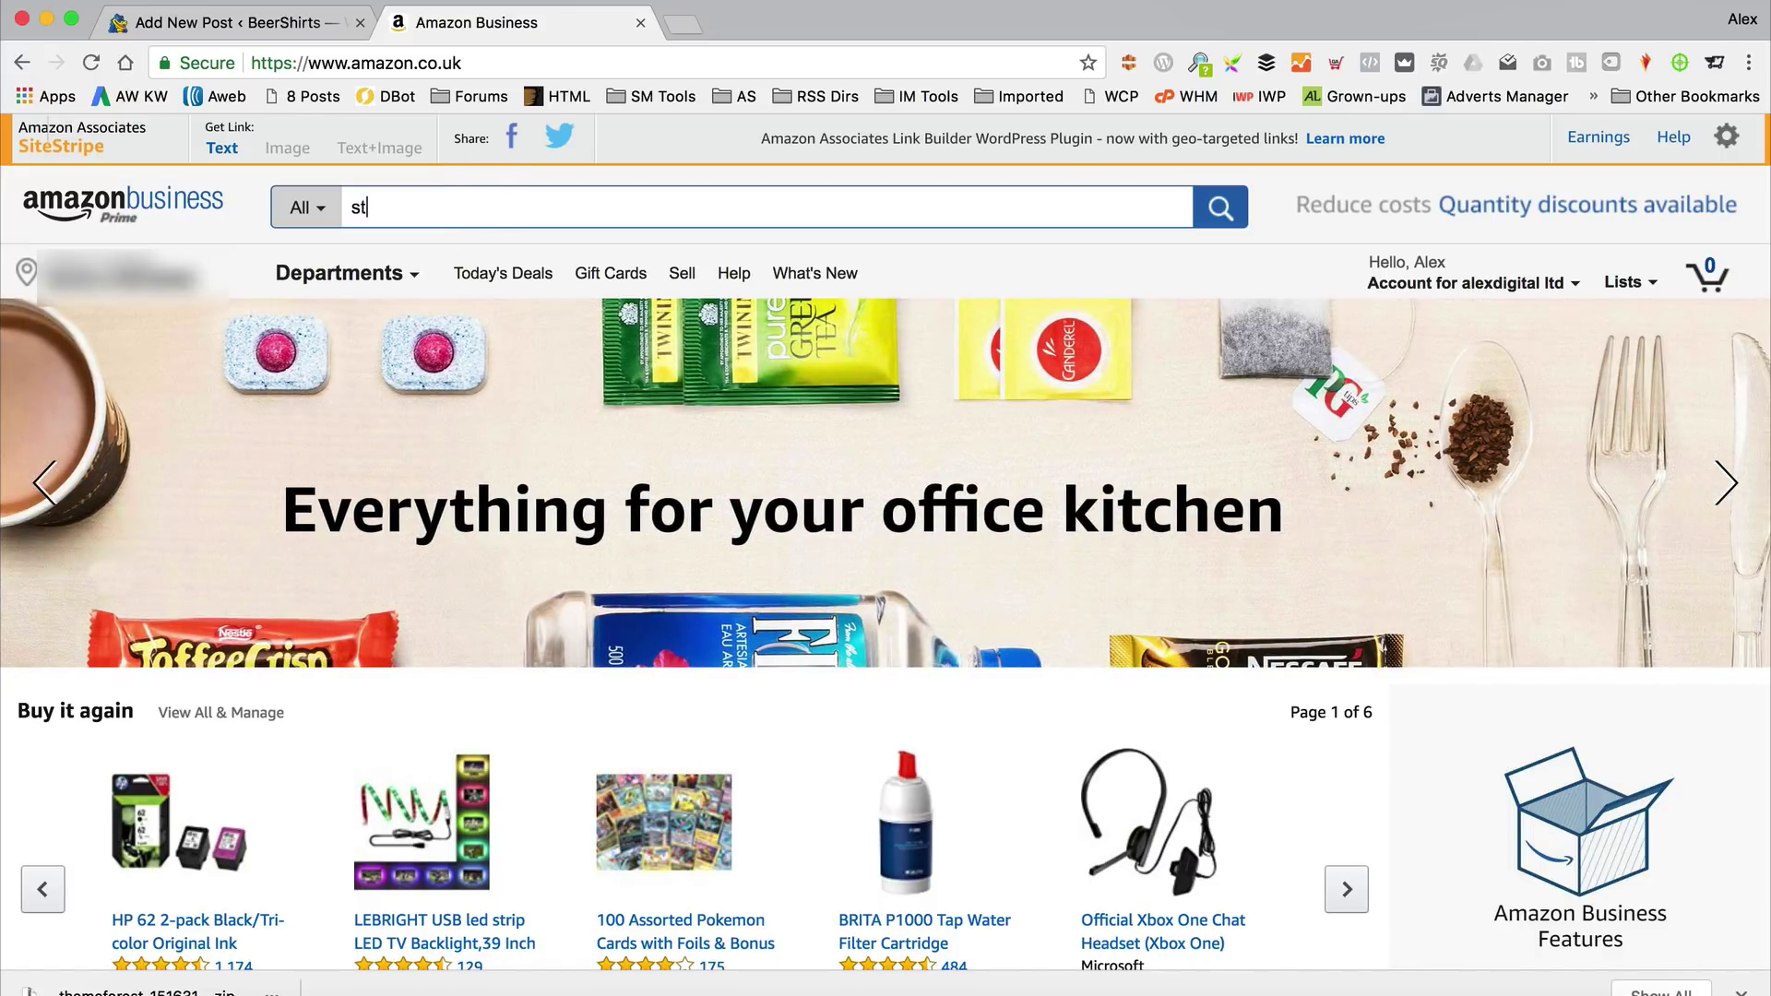
type("ar wars b")
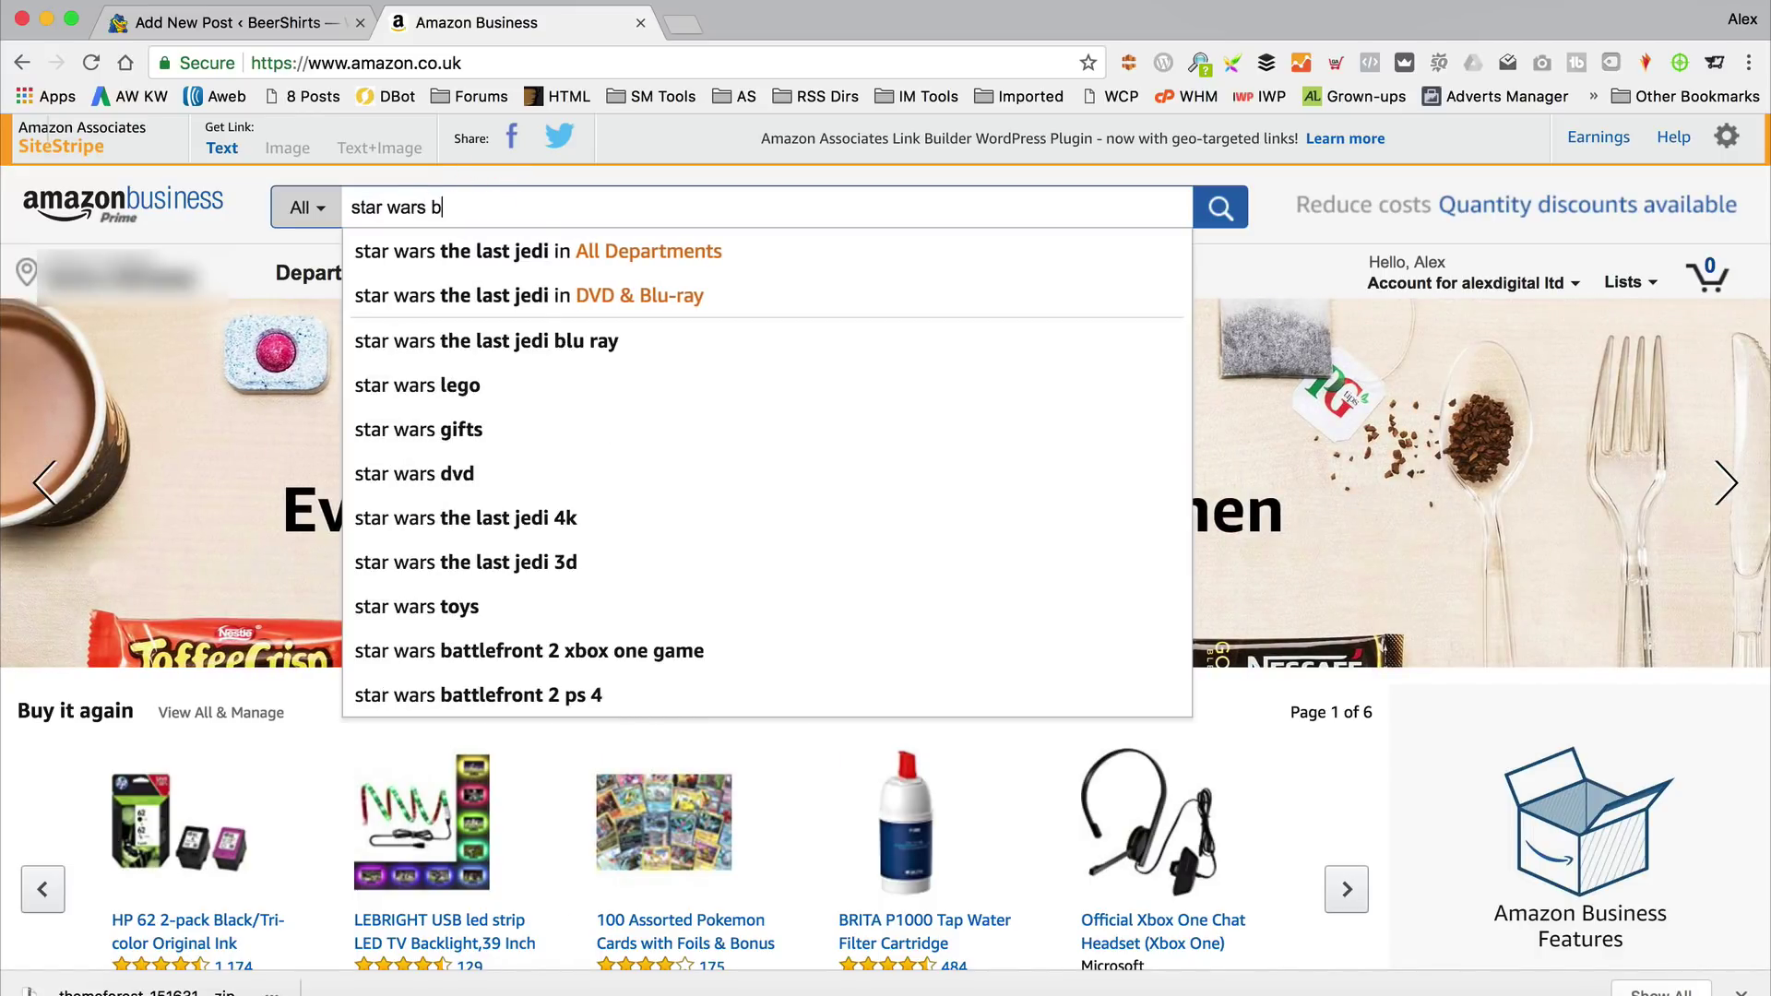
type("eer")
key("Return")
scroll(926, 302, "down", 5)
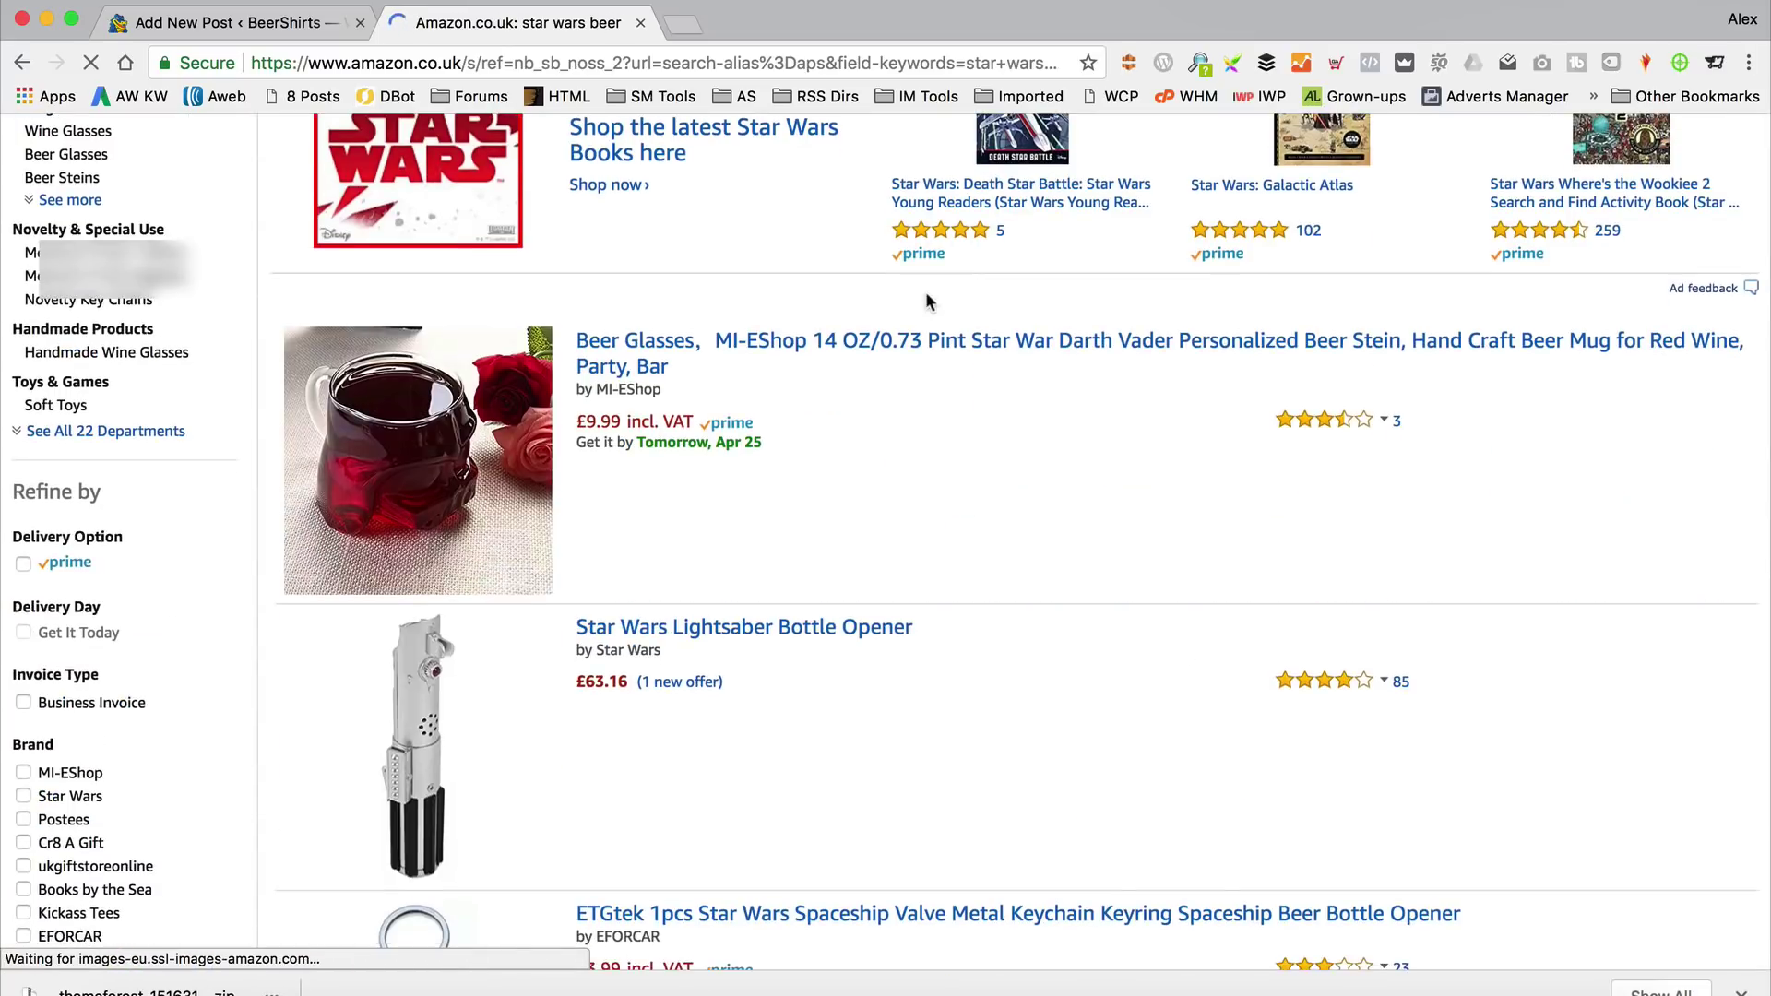
scroll(926, 293, "down", 15)
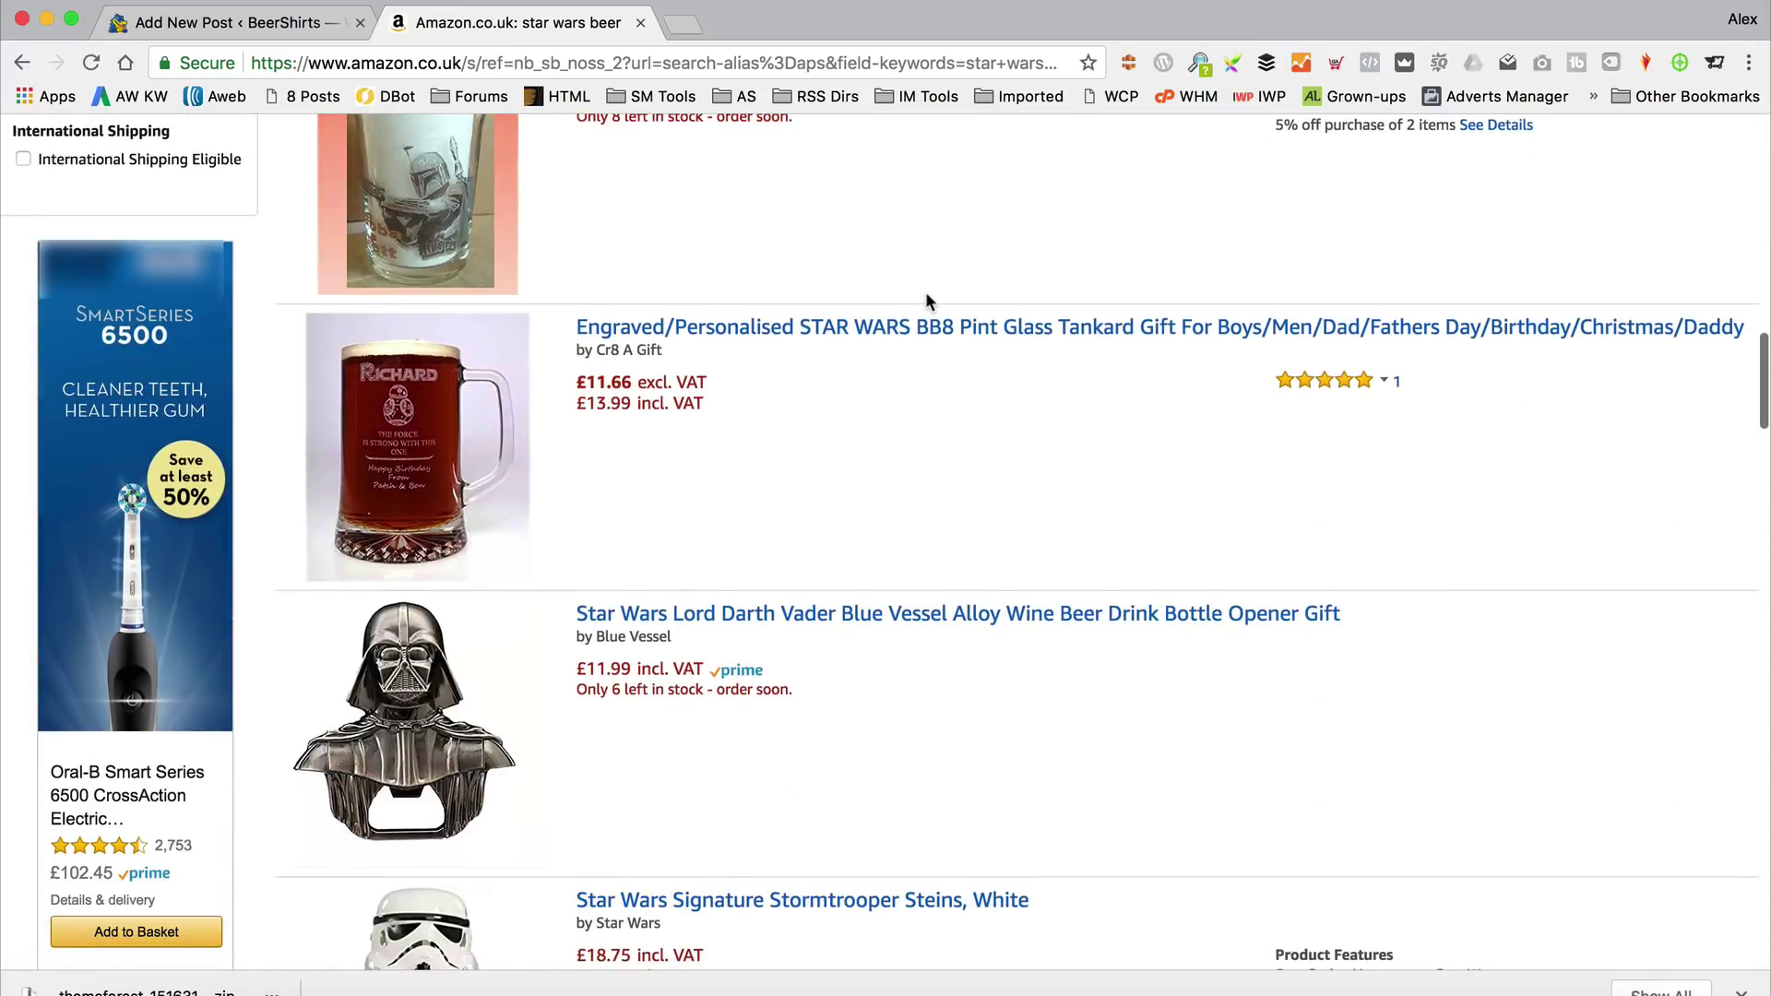
scroll(926, 295, "down", 15)
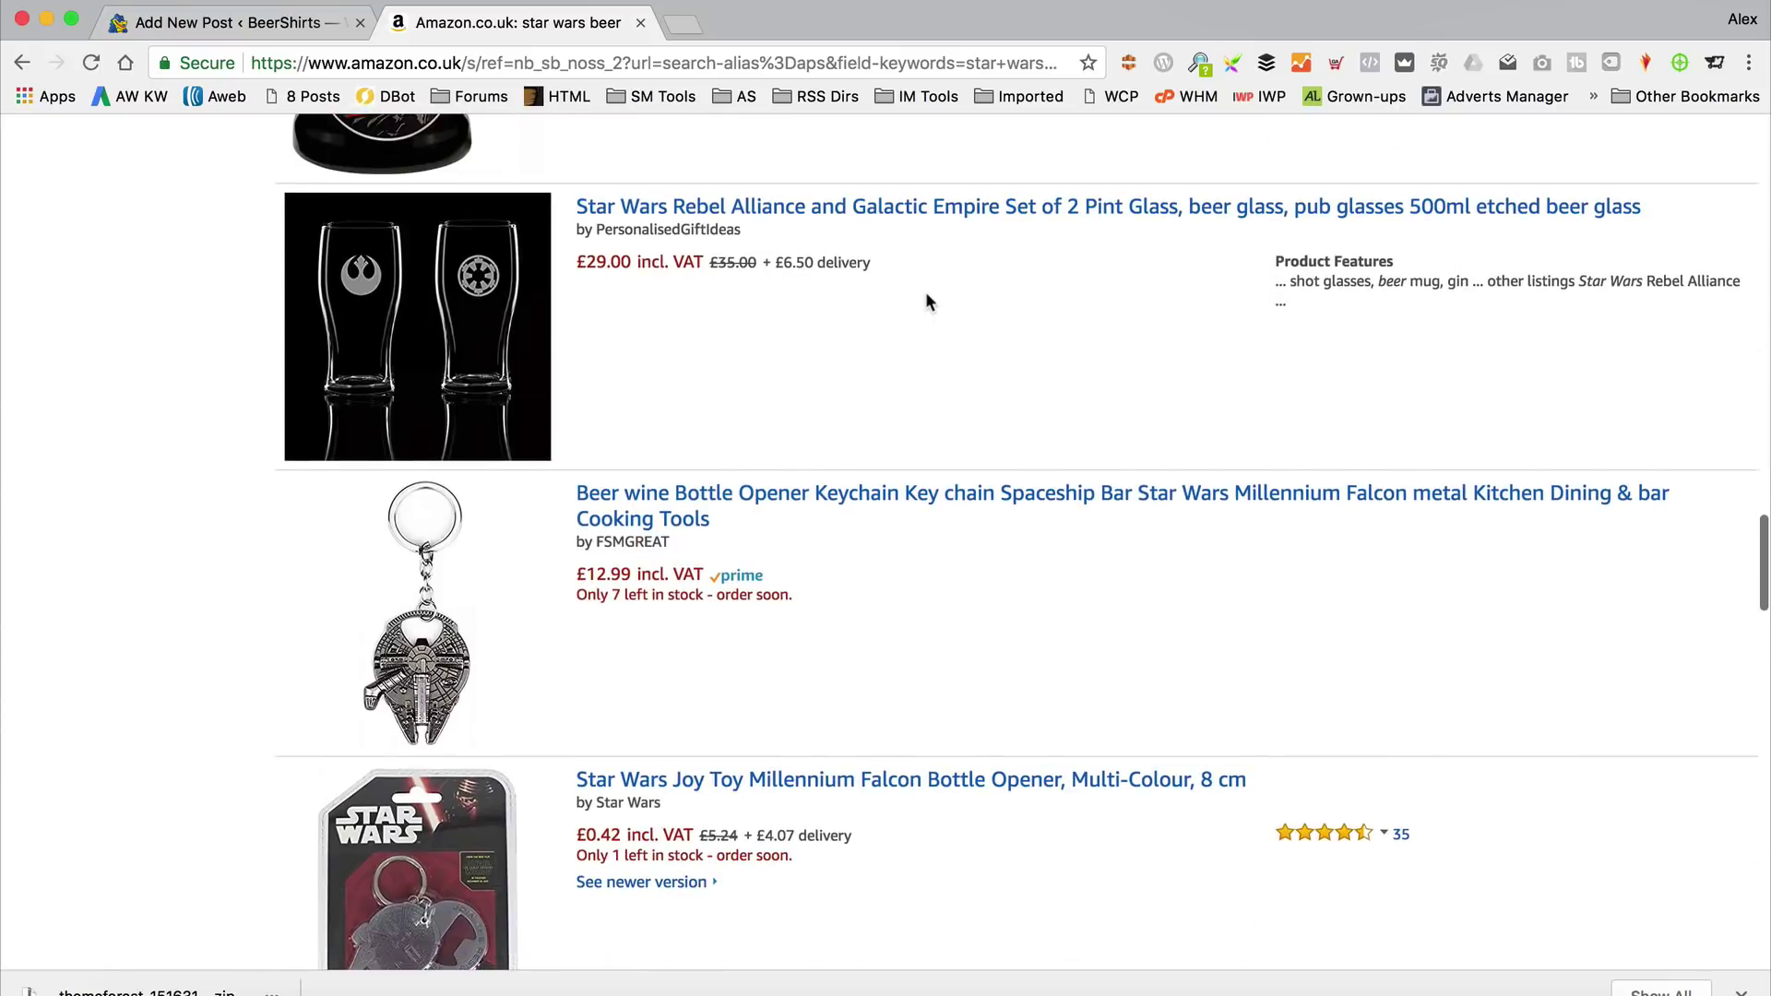
scroll(926, 302, "down", 8)
scroll(926, 292, "down", 8)
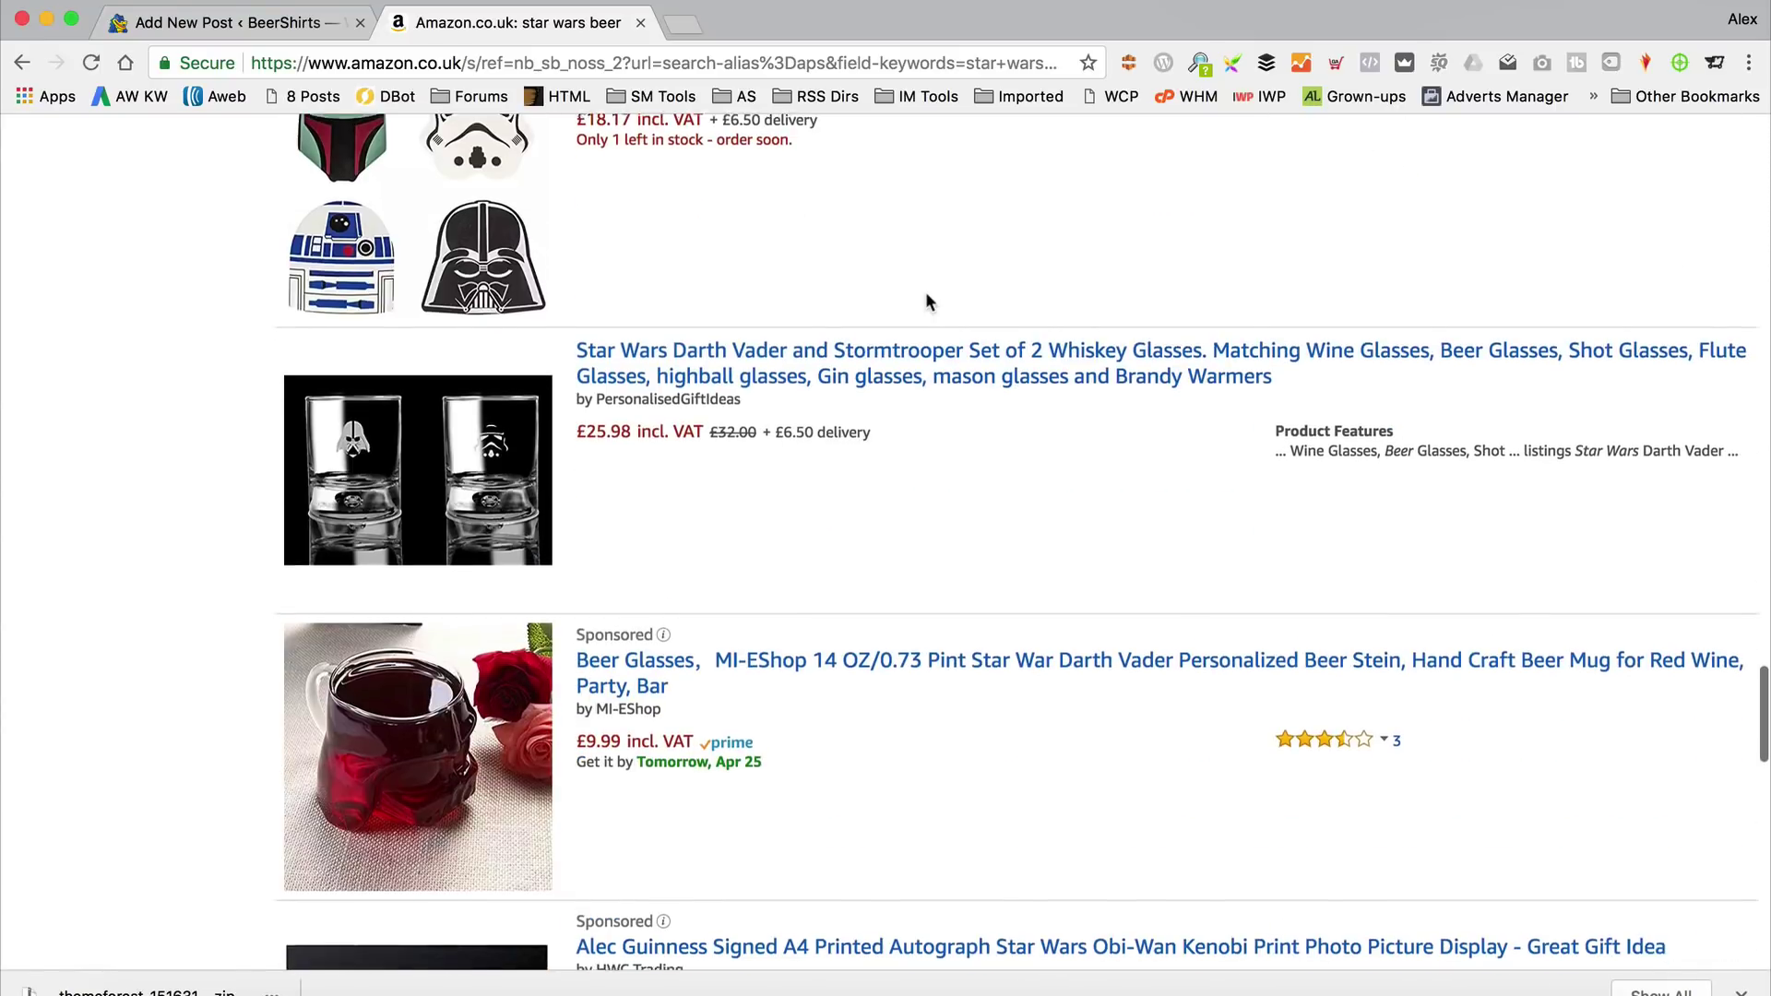
scroll(926, 292, "up", 20)
scroll(925, 295, "up", 10)
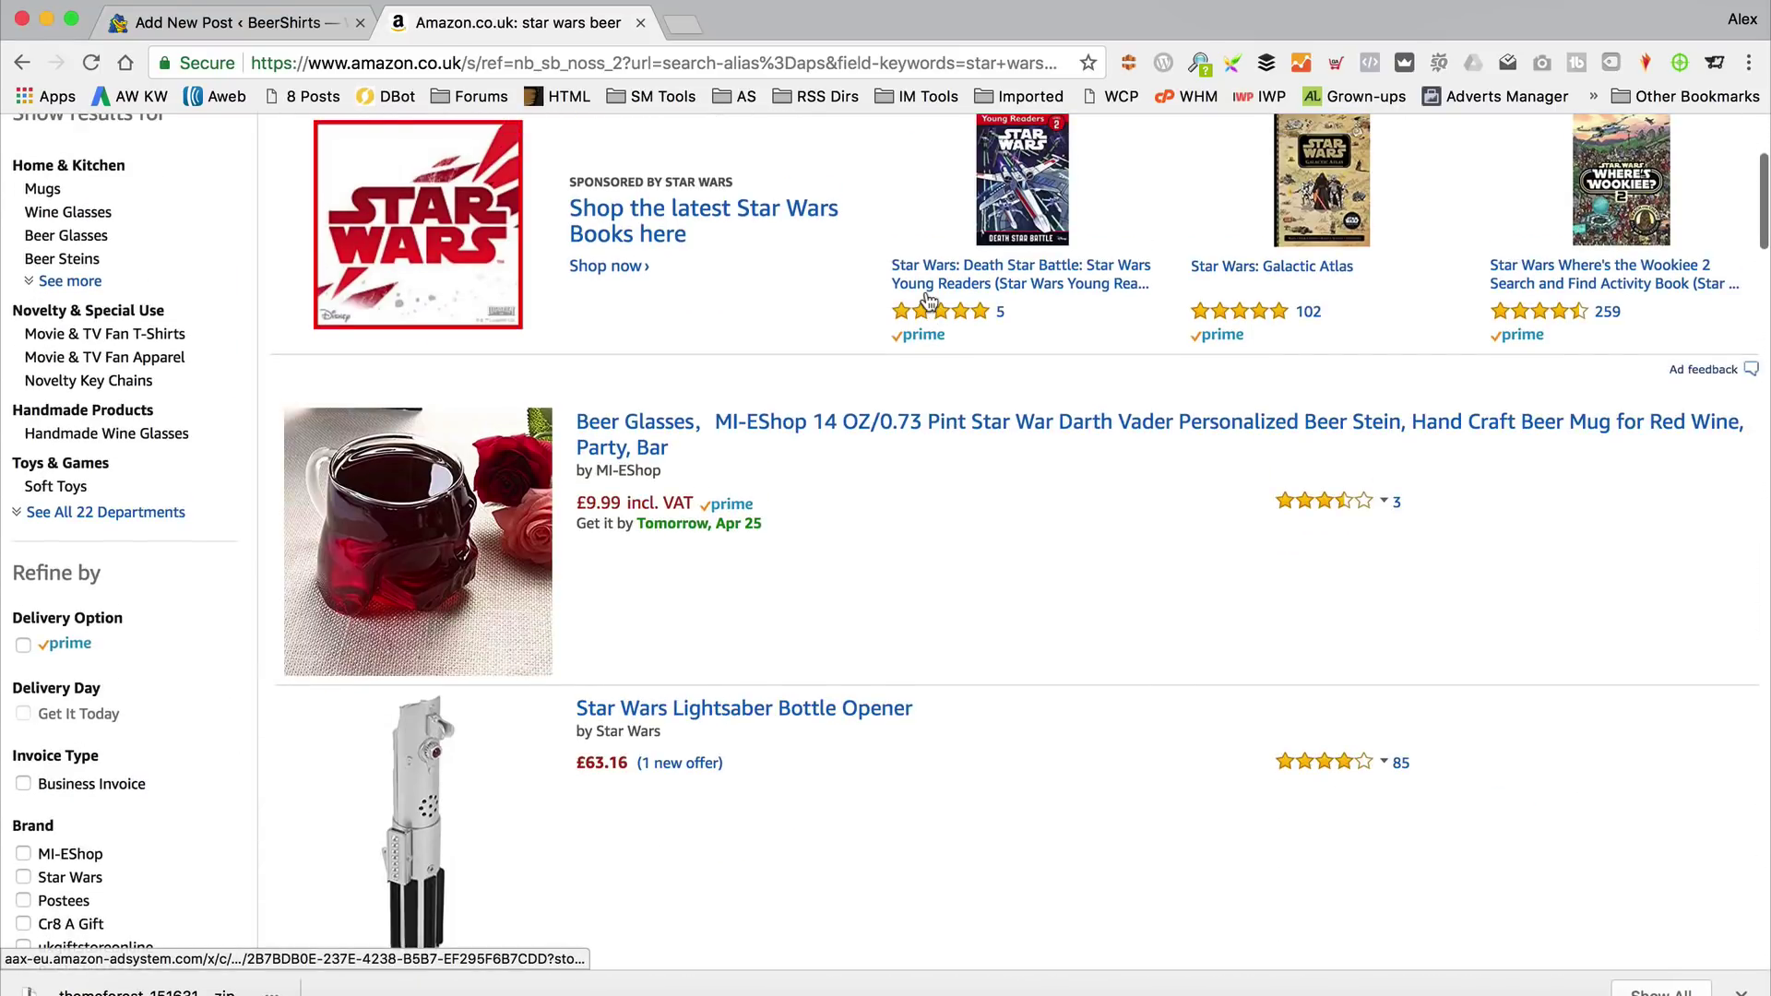
scroll(928, 401, "down", 4)
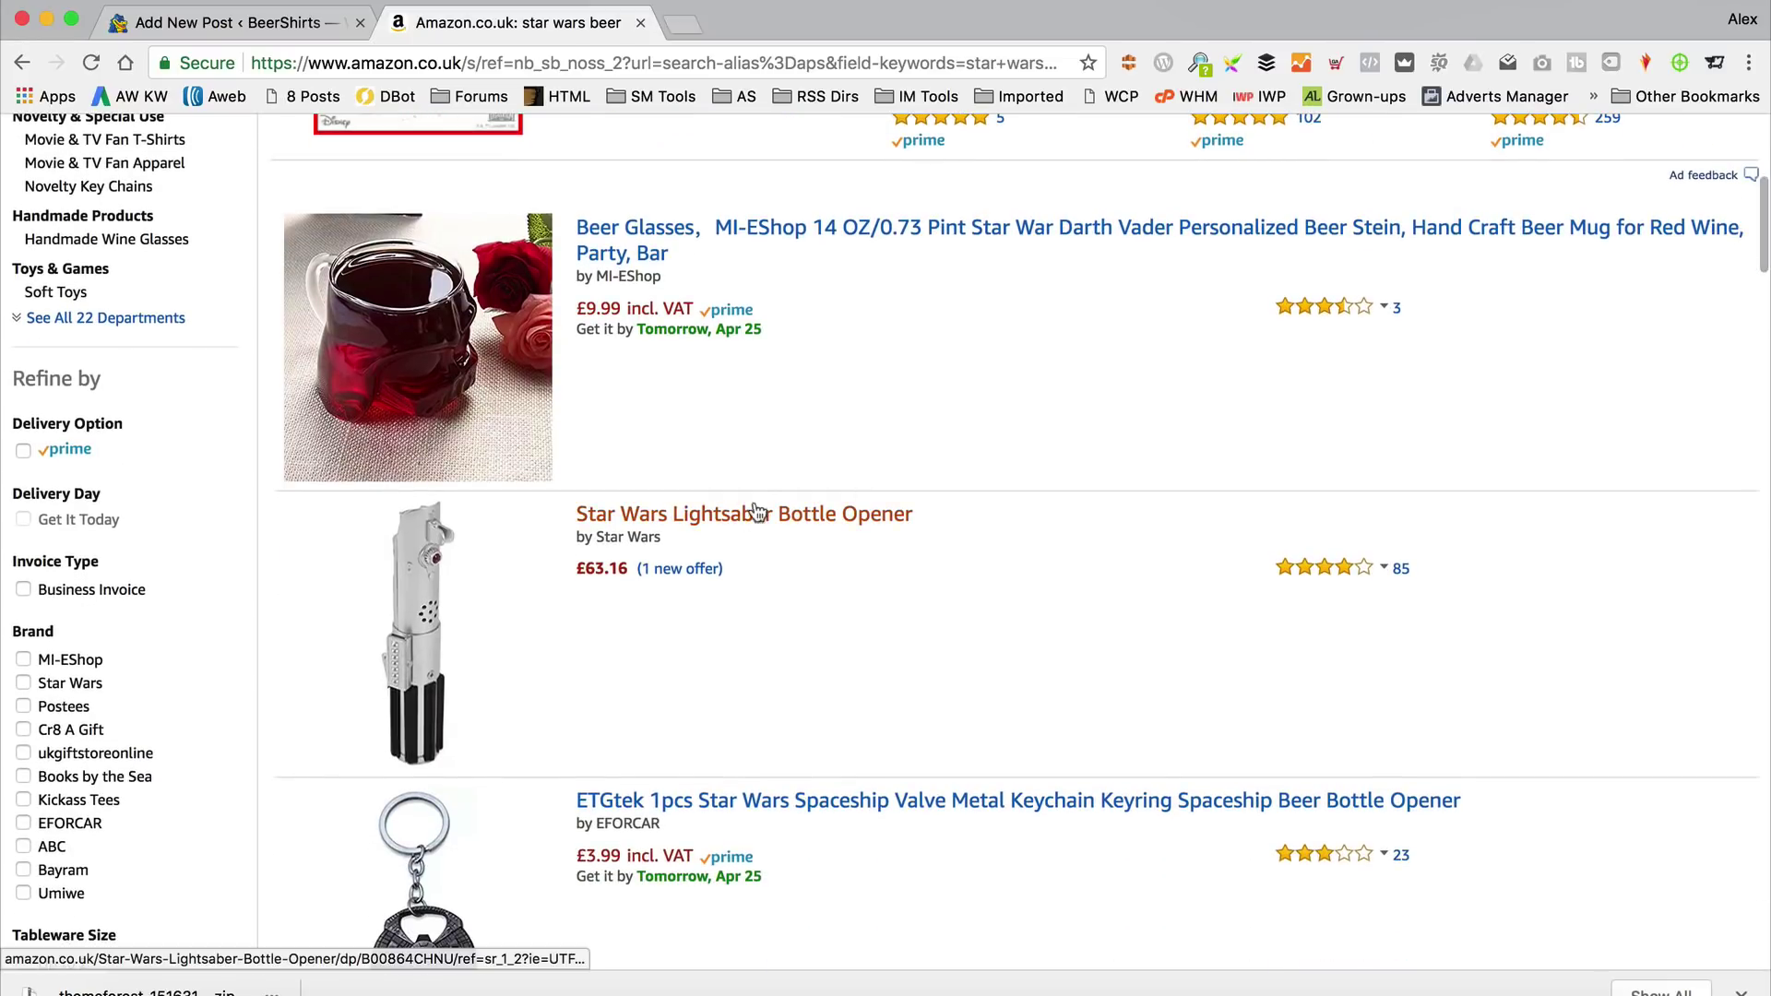
Open the Lightsaber Bottle Opener listing and generate its SiteStripe text link with the BeerShirts tracking ID.
left_click(802, 522)
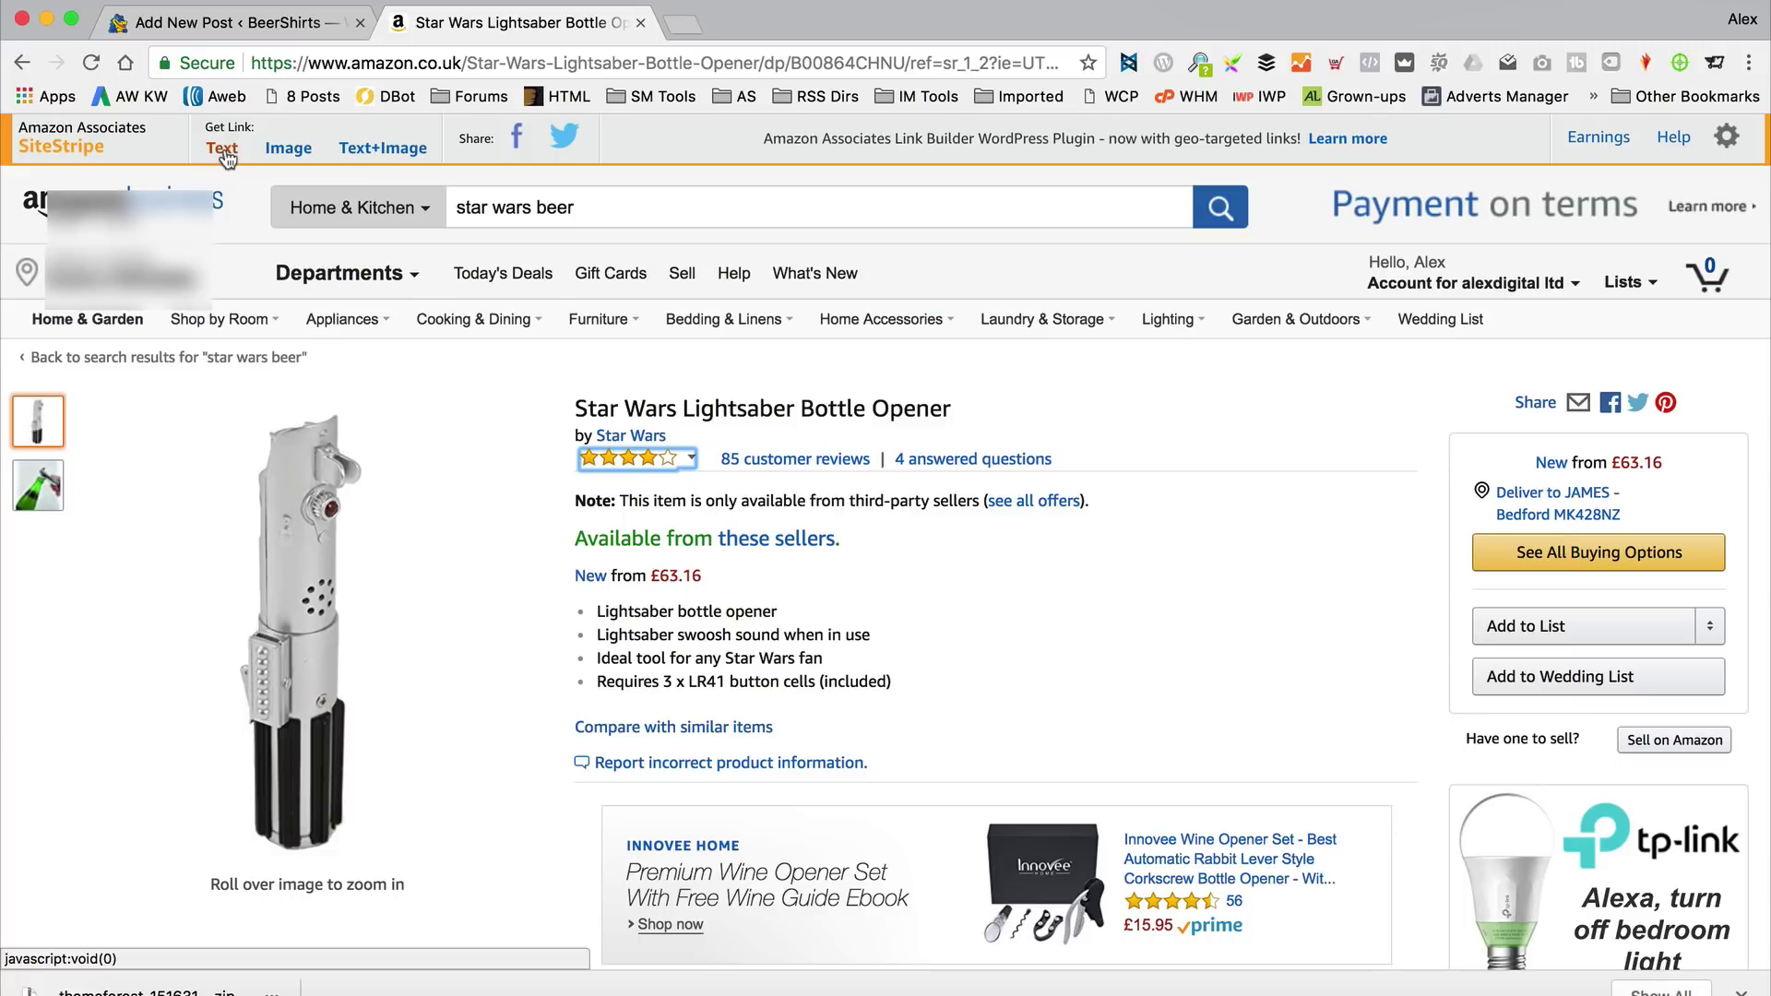
left_click(222, 149)
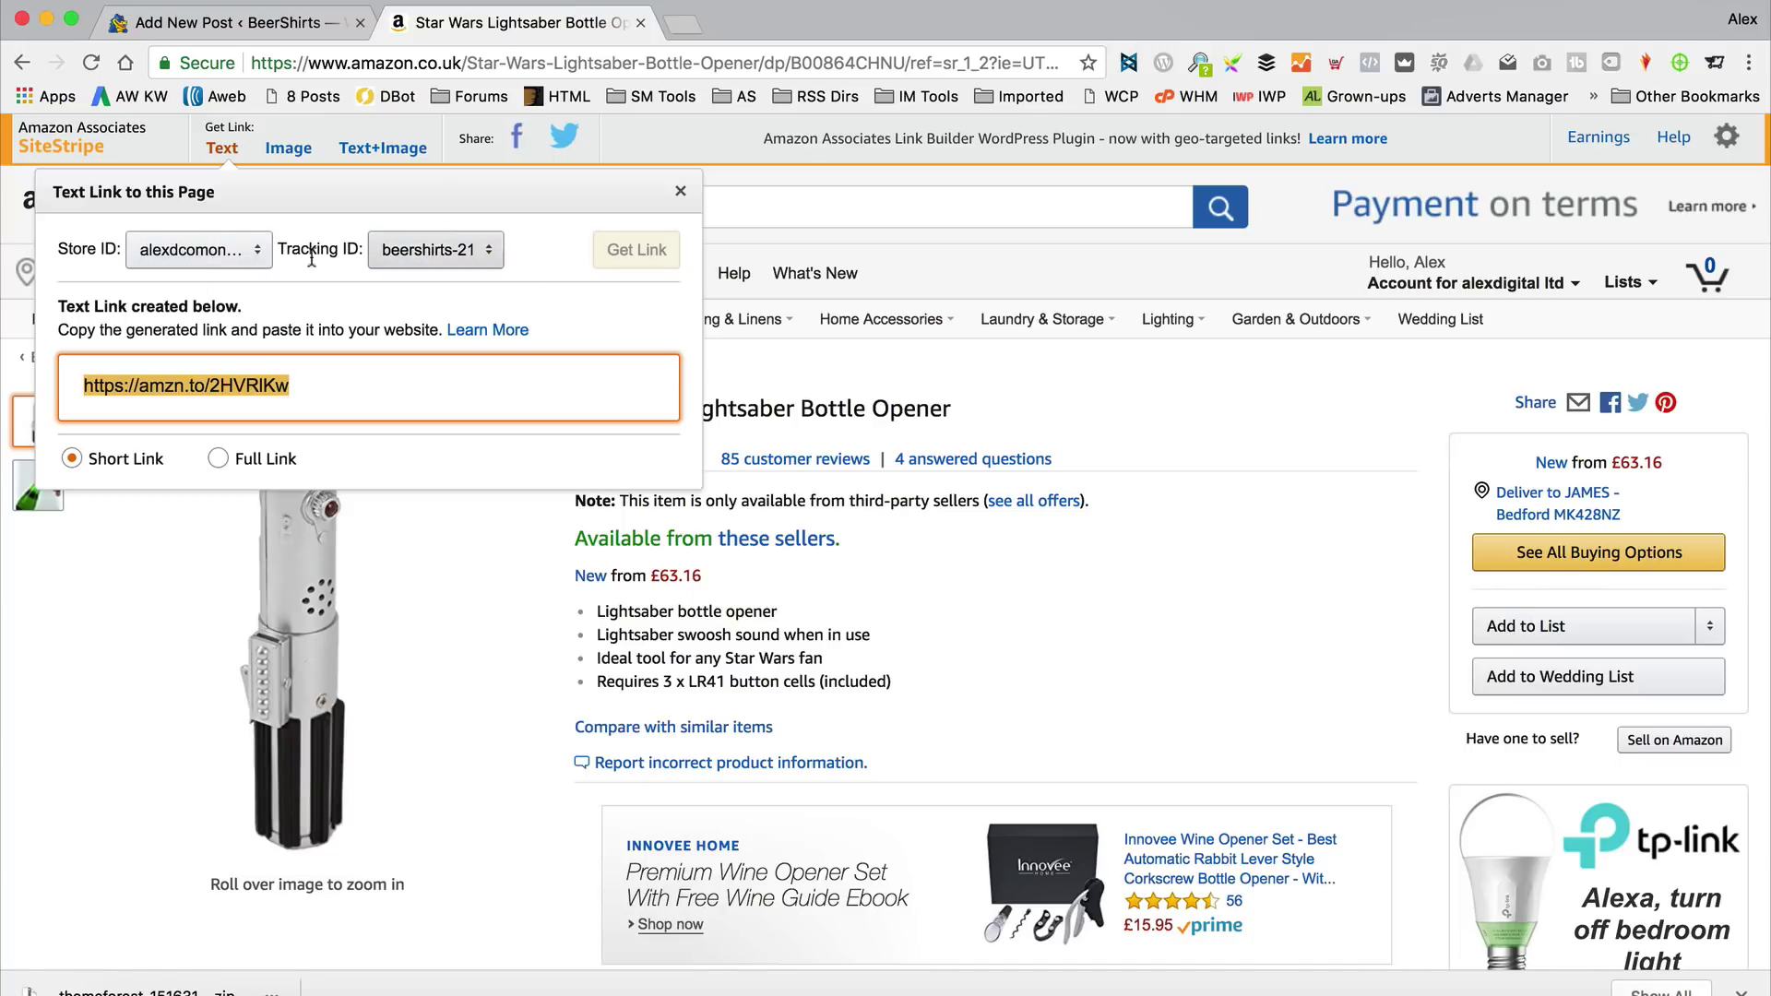
left_click(236, 263)
left_click(235, 263)
left_click(241, 277)
left_click(378, 254)
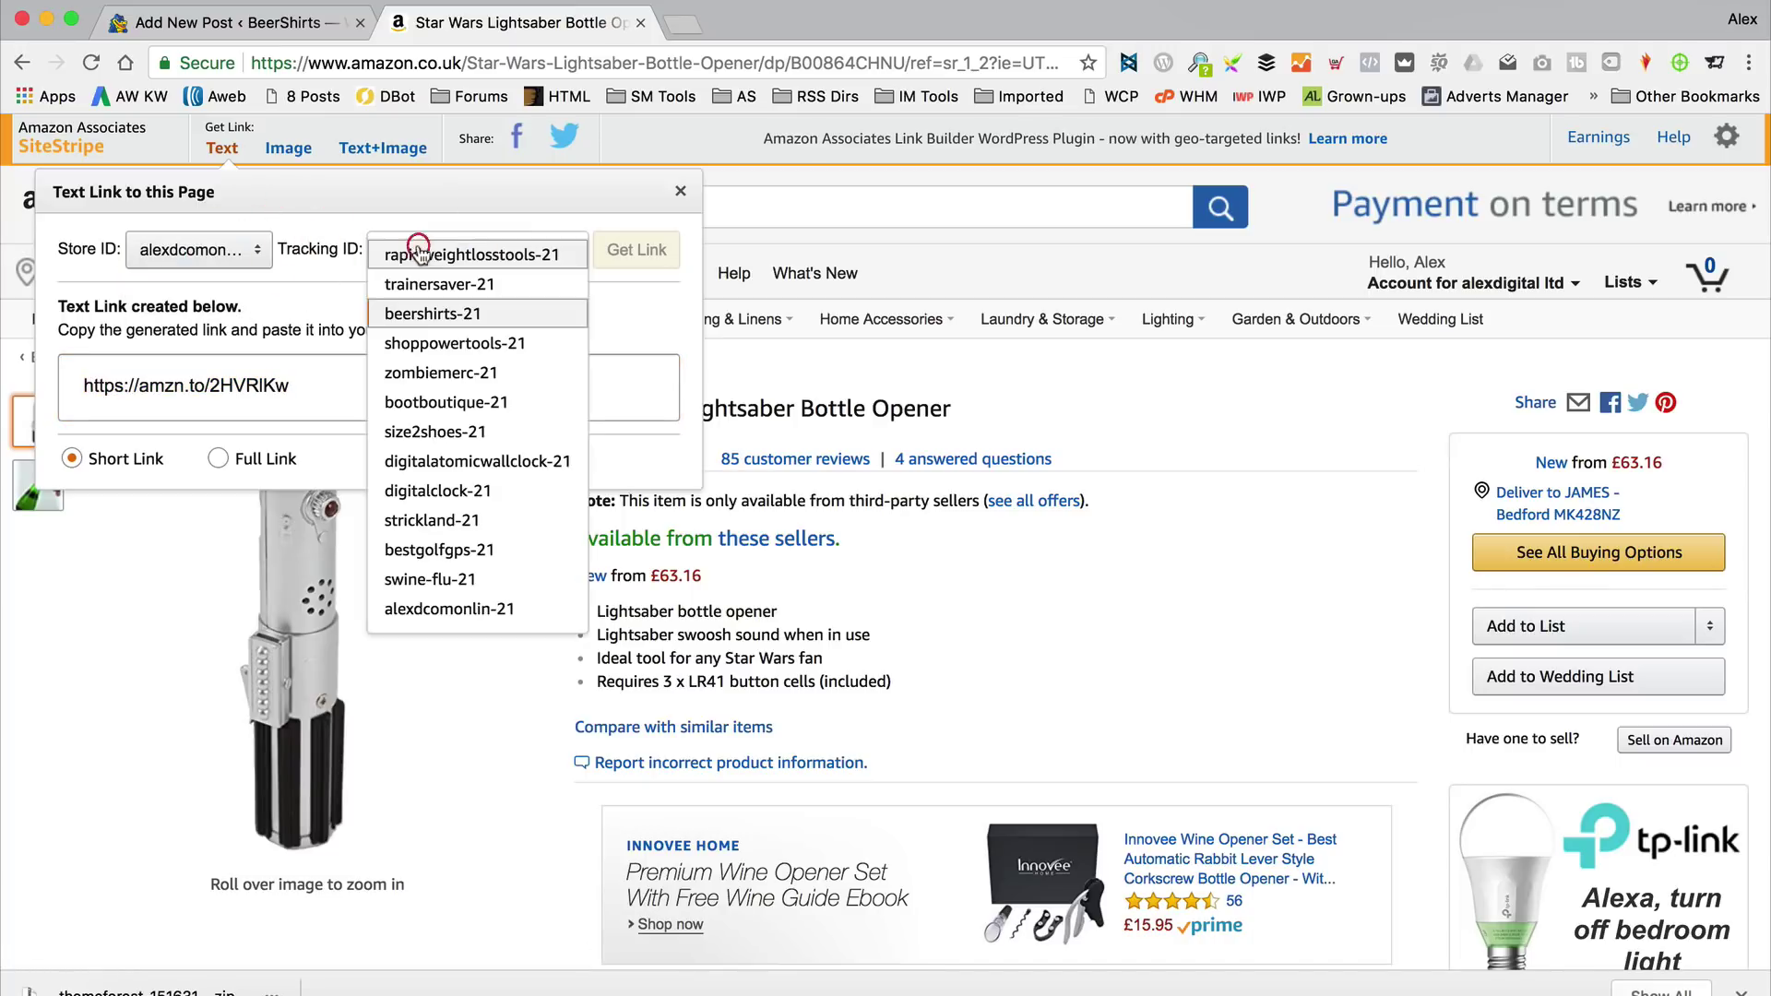
left_click(359, 302)
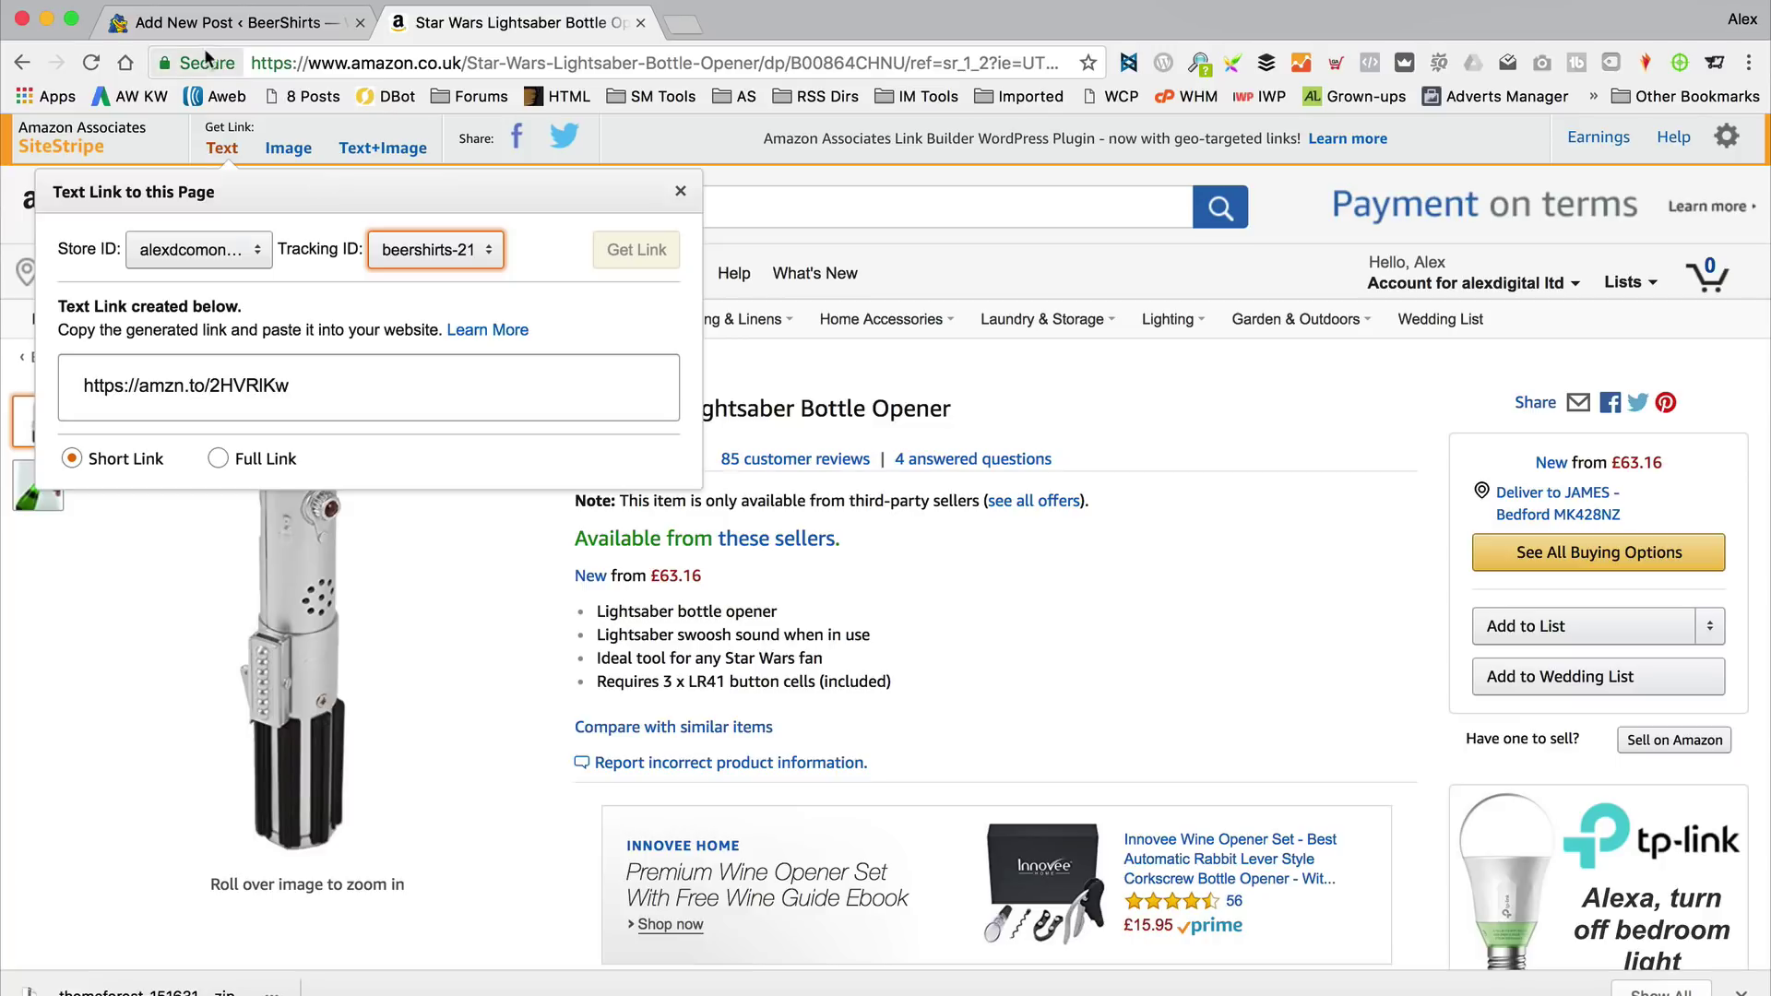
left_click(218, 15)
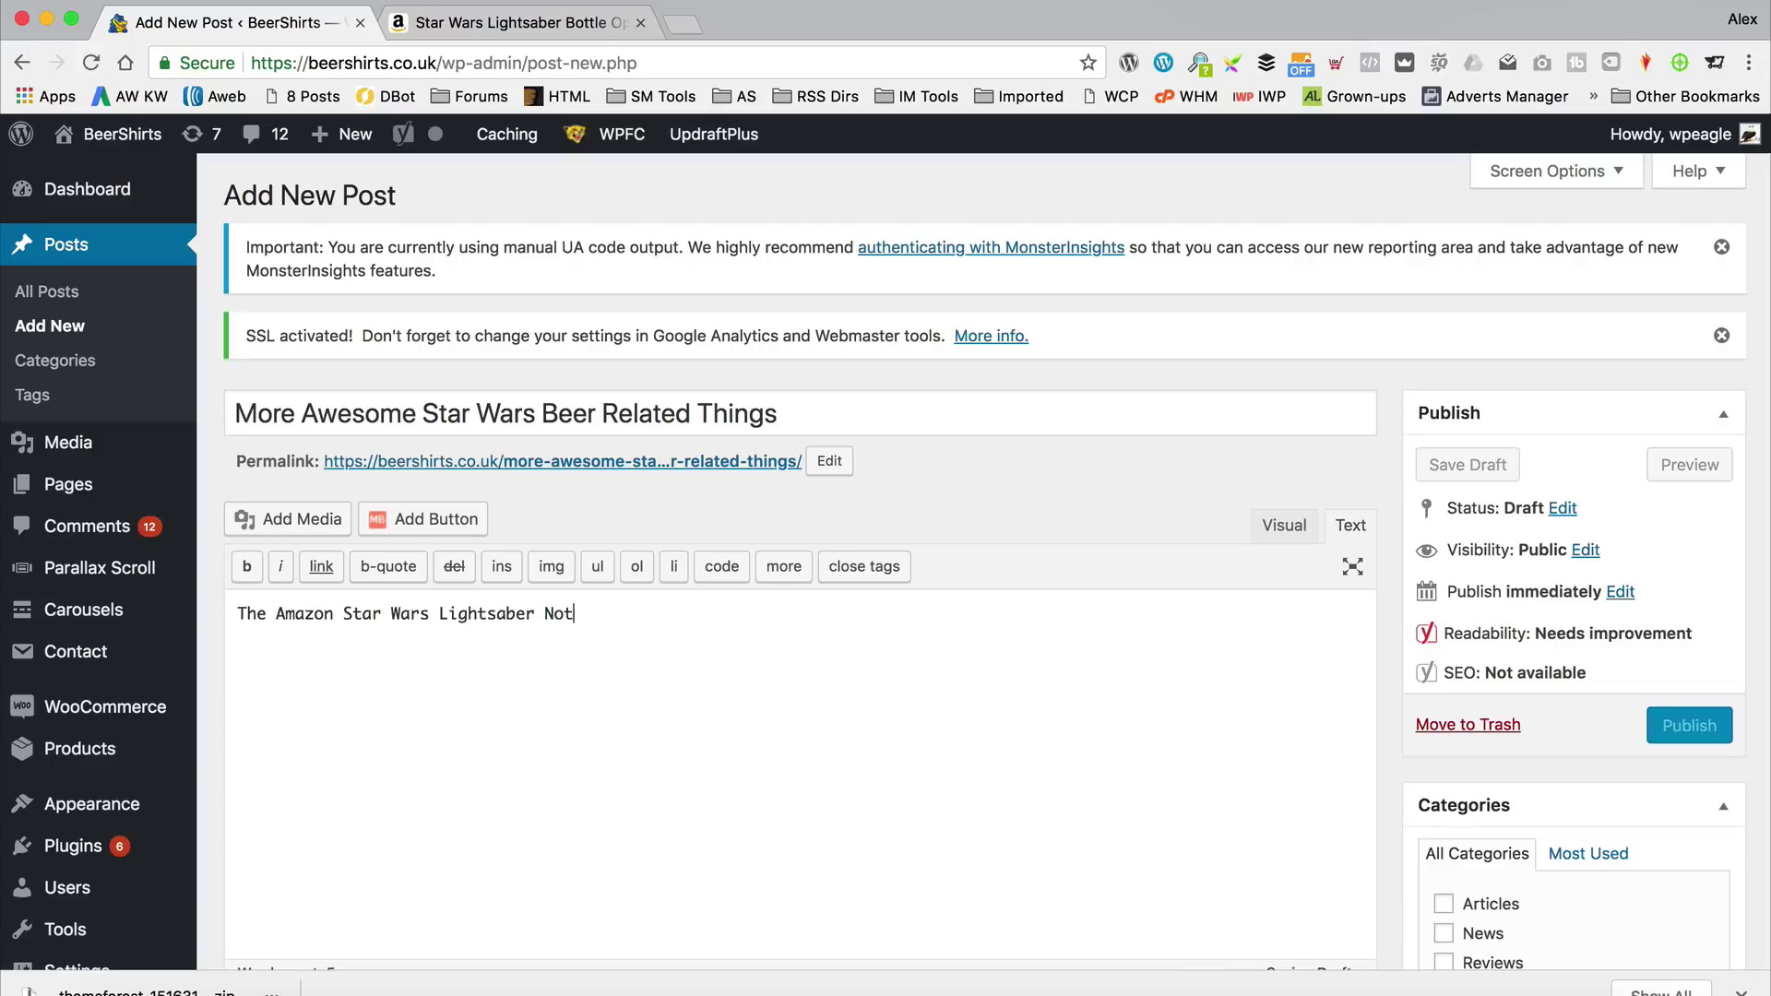
Finish typing the product-name opening line and make it bold.
type("ottle Opener")
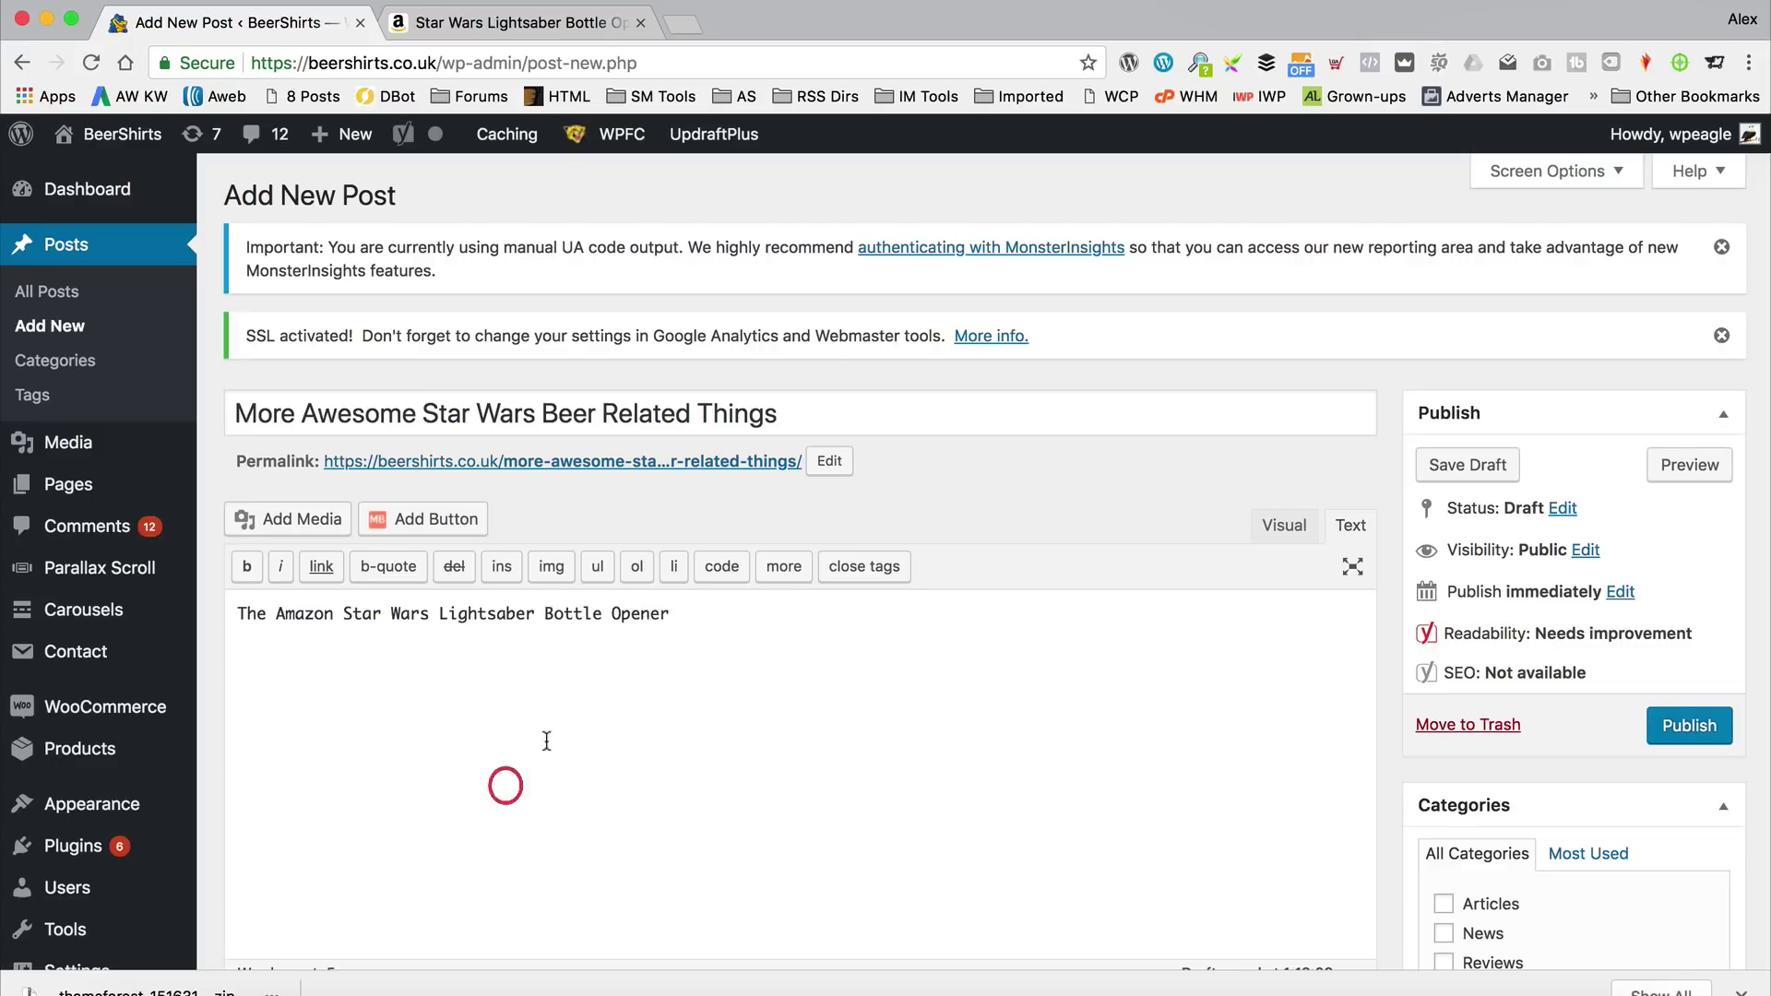
left_click_drag(670, 613, 210, 618)
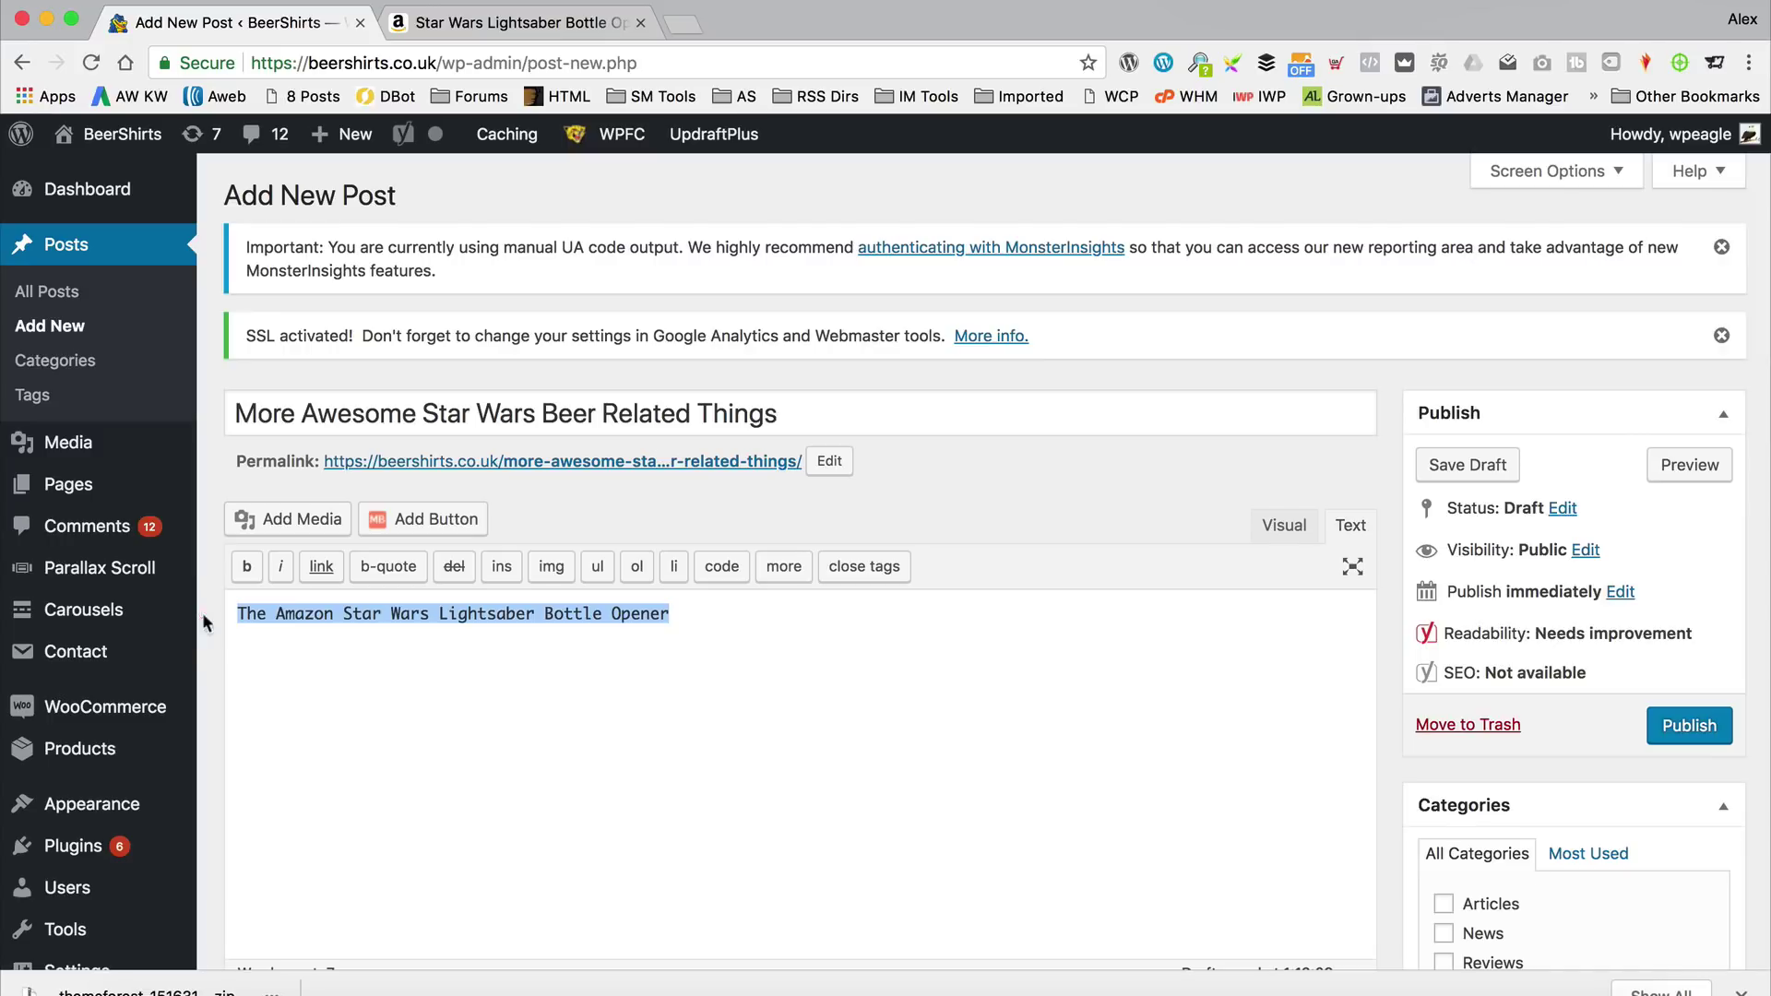
left_click(247, 566)
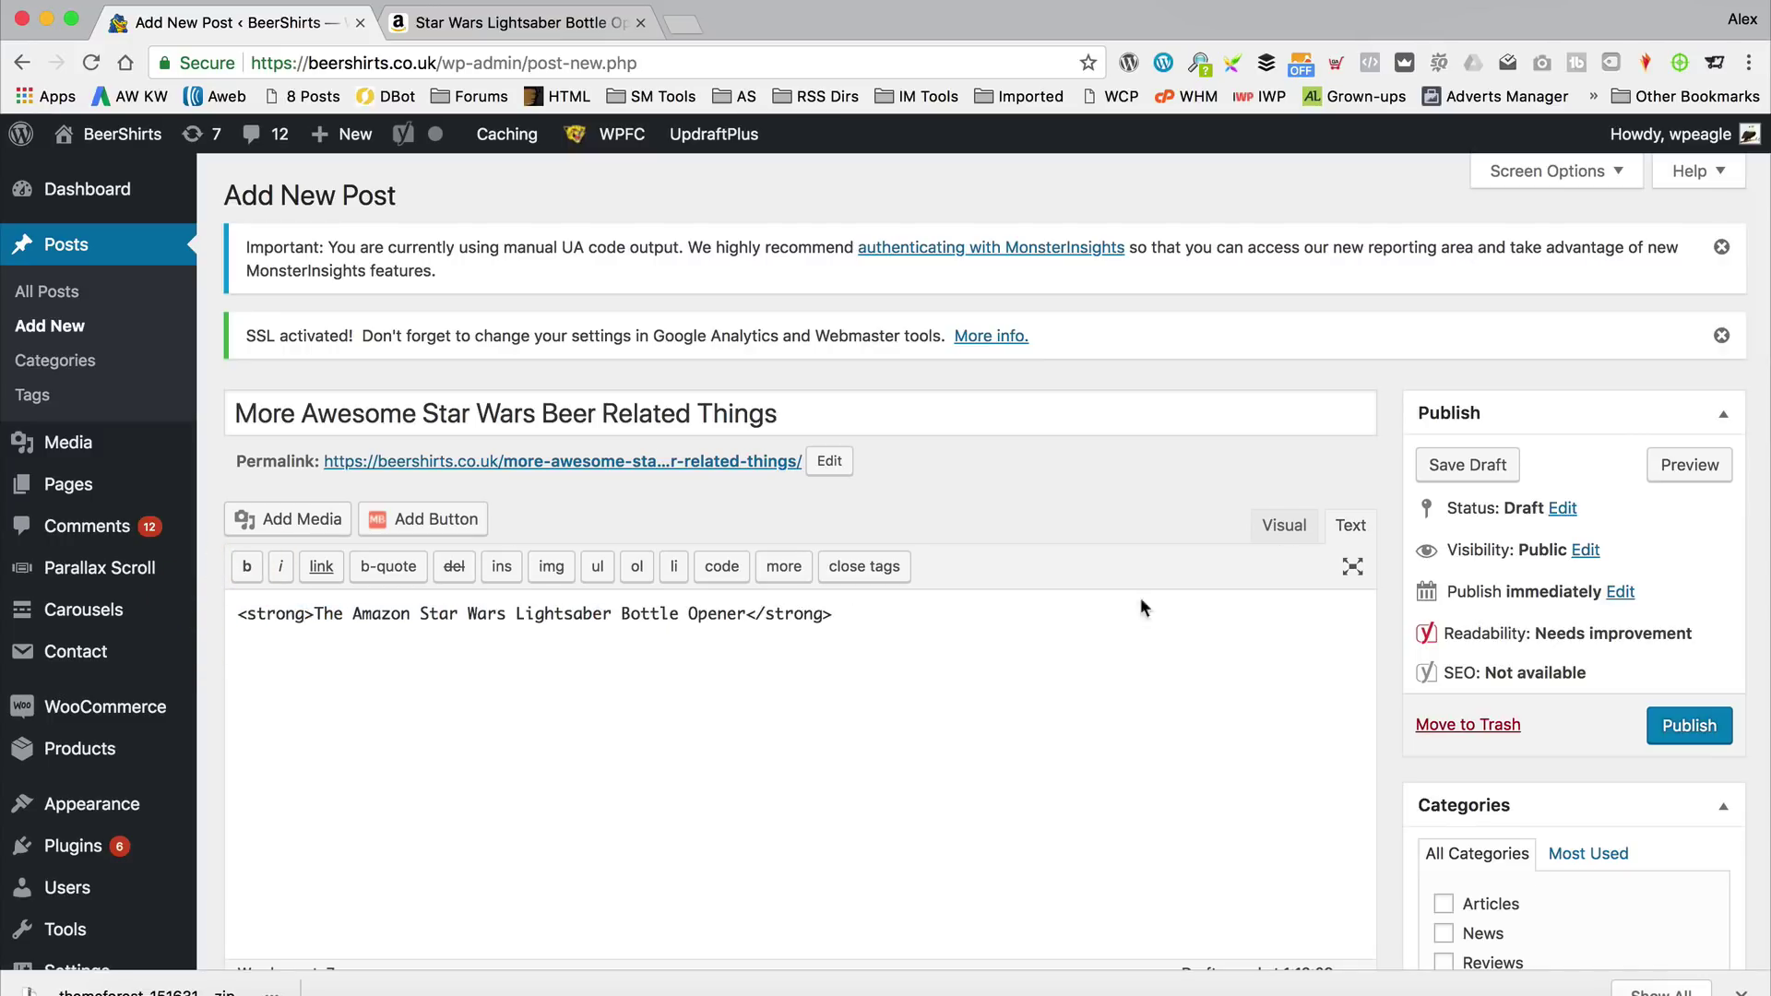
Format 'The Amazon Star Wars Lightsaber Bottle Opener' as Heading 2 in the Visual editor.
left_click(1282, 526)
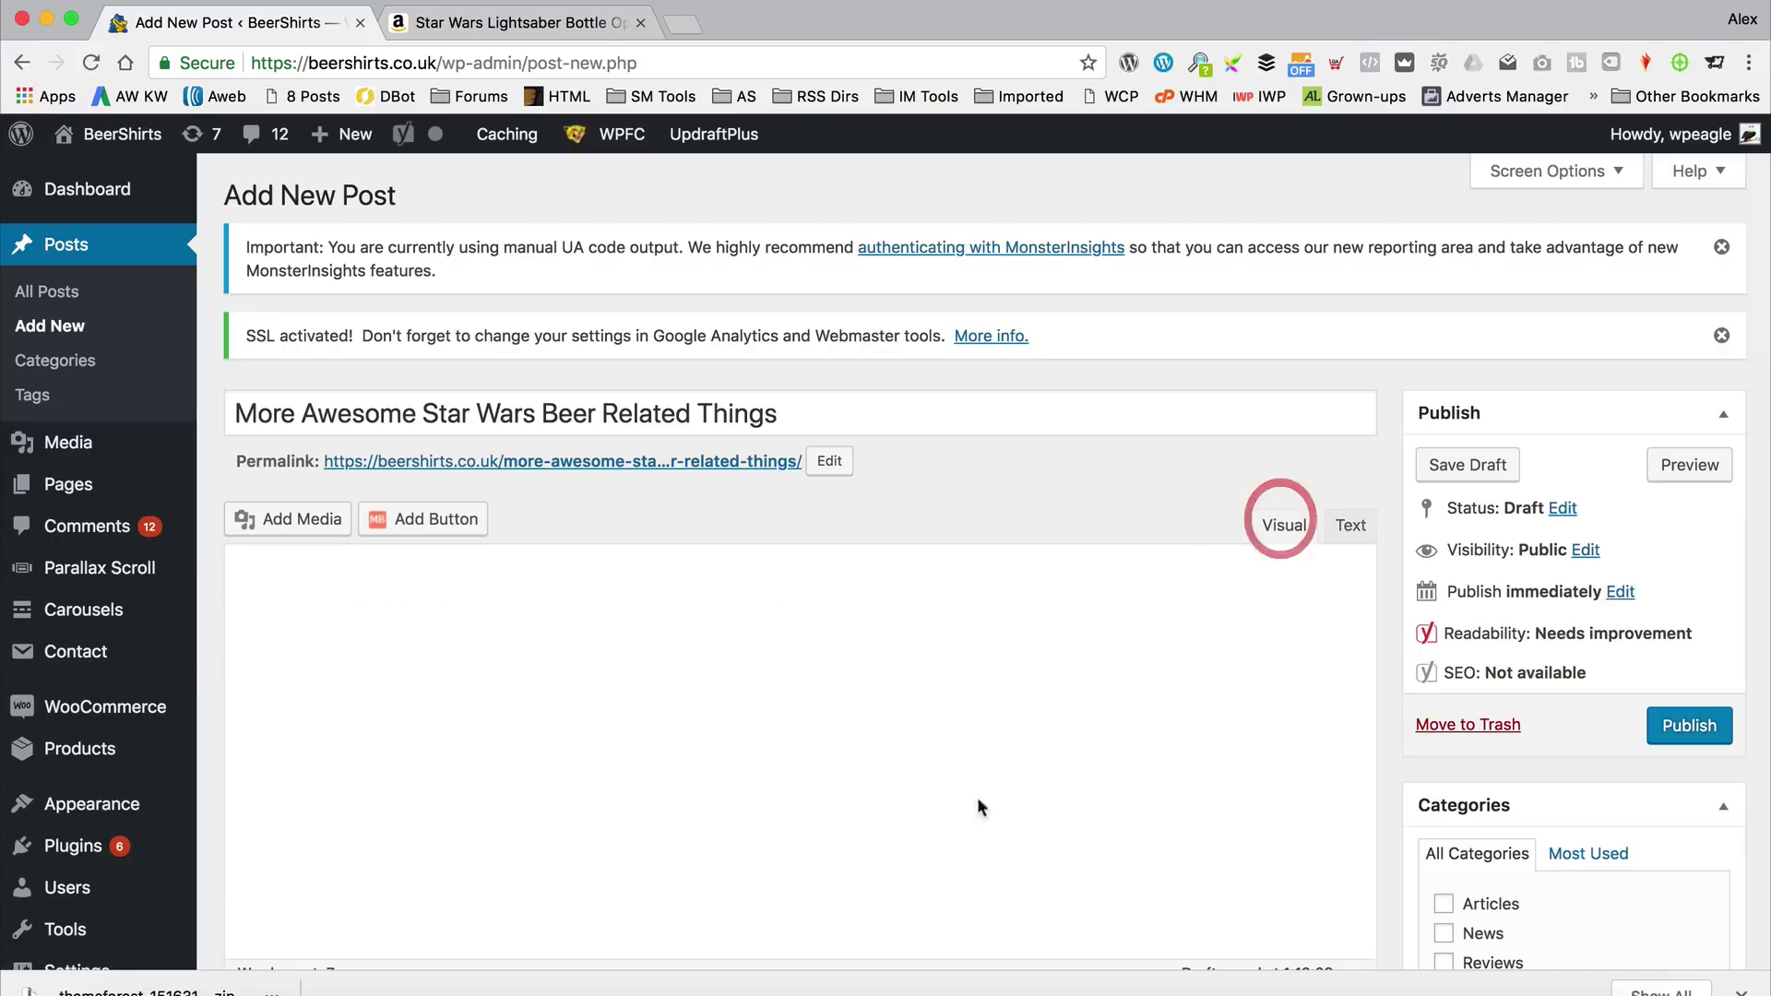
scroll(1061, 582, "down", 2)
left_click_drag(781, 612, 202, 601)
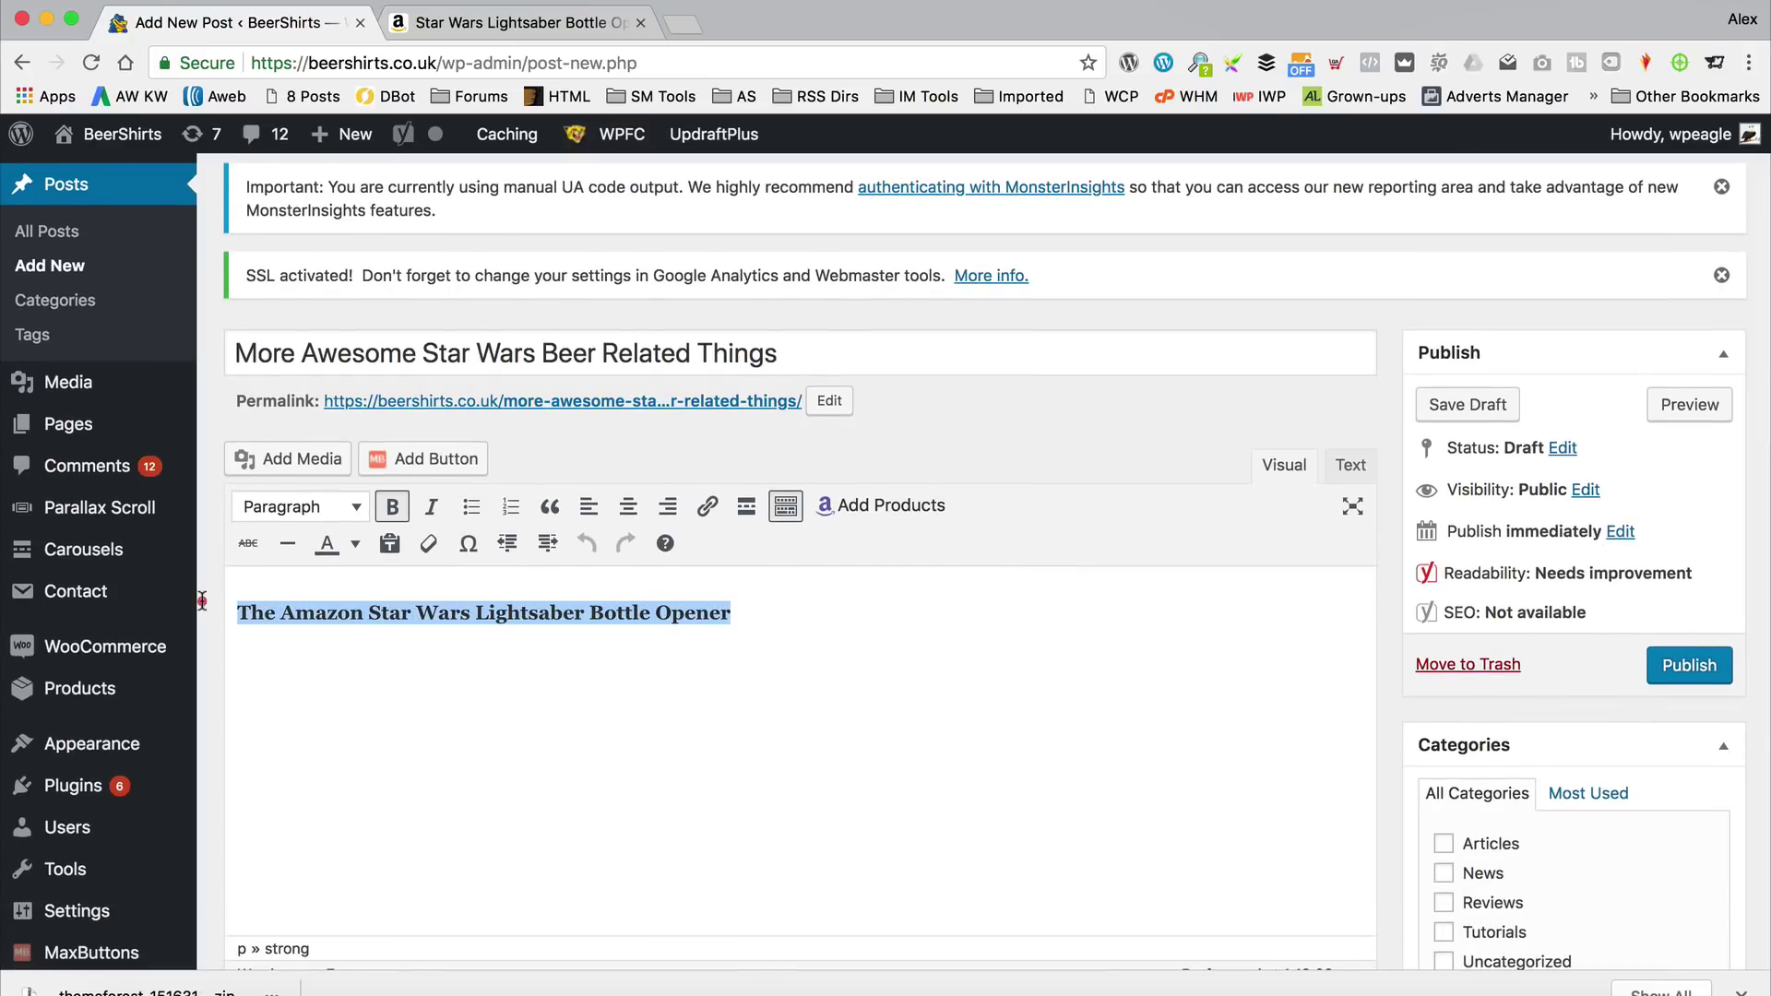
left_click(295, 511)
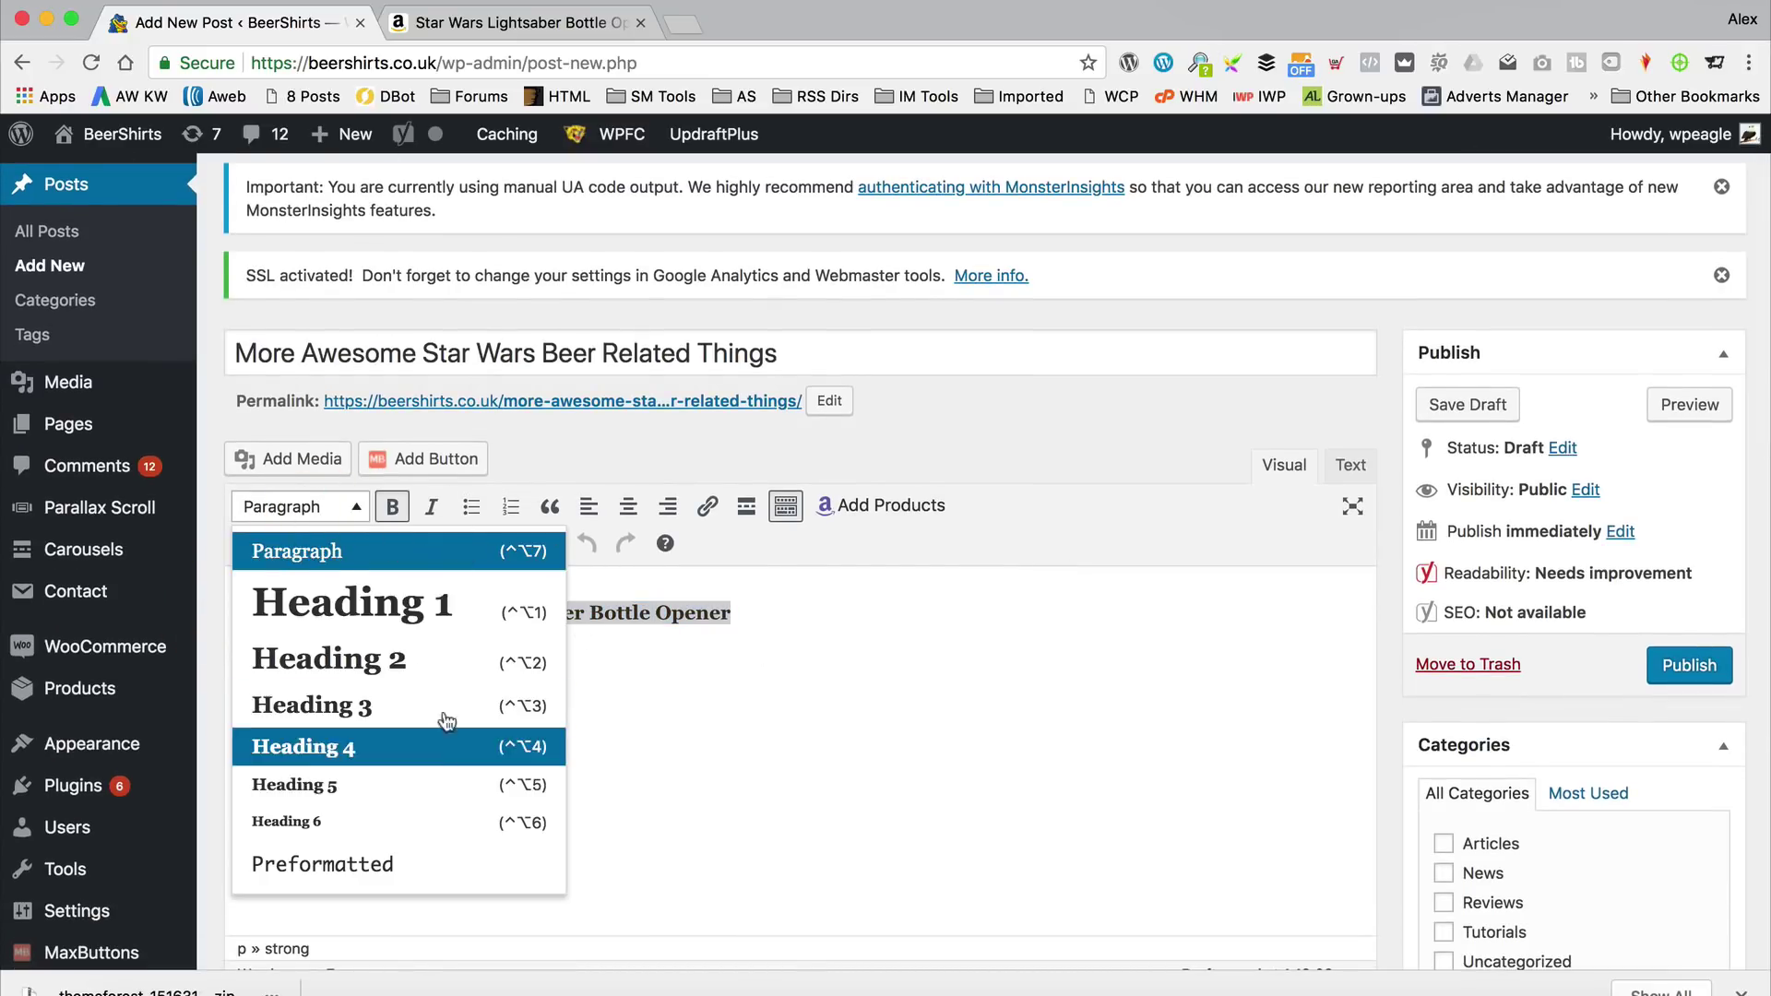
left_click(446, 671)
left_click(985, 754)
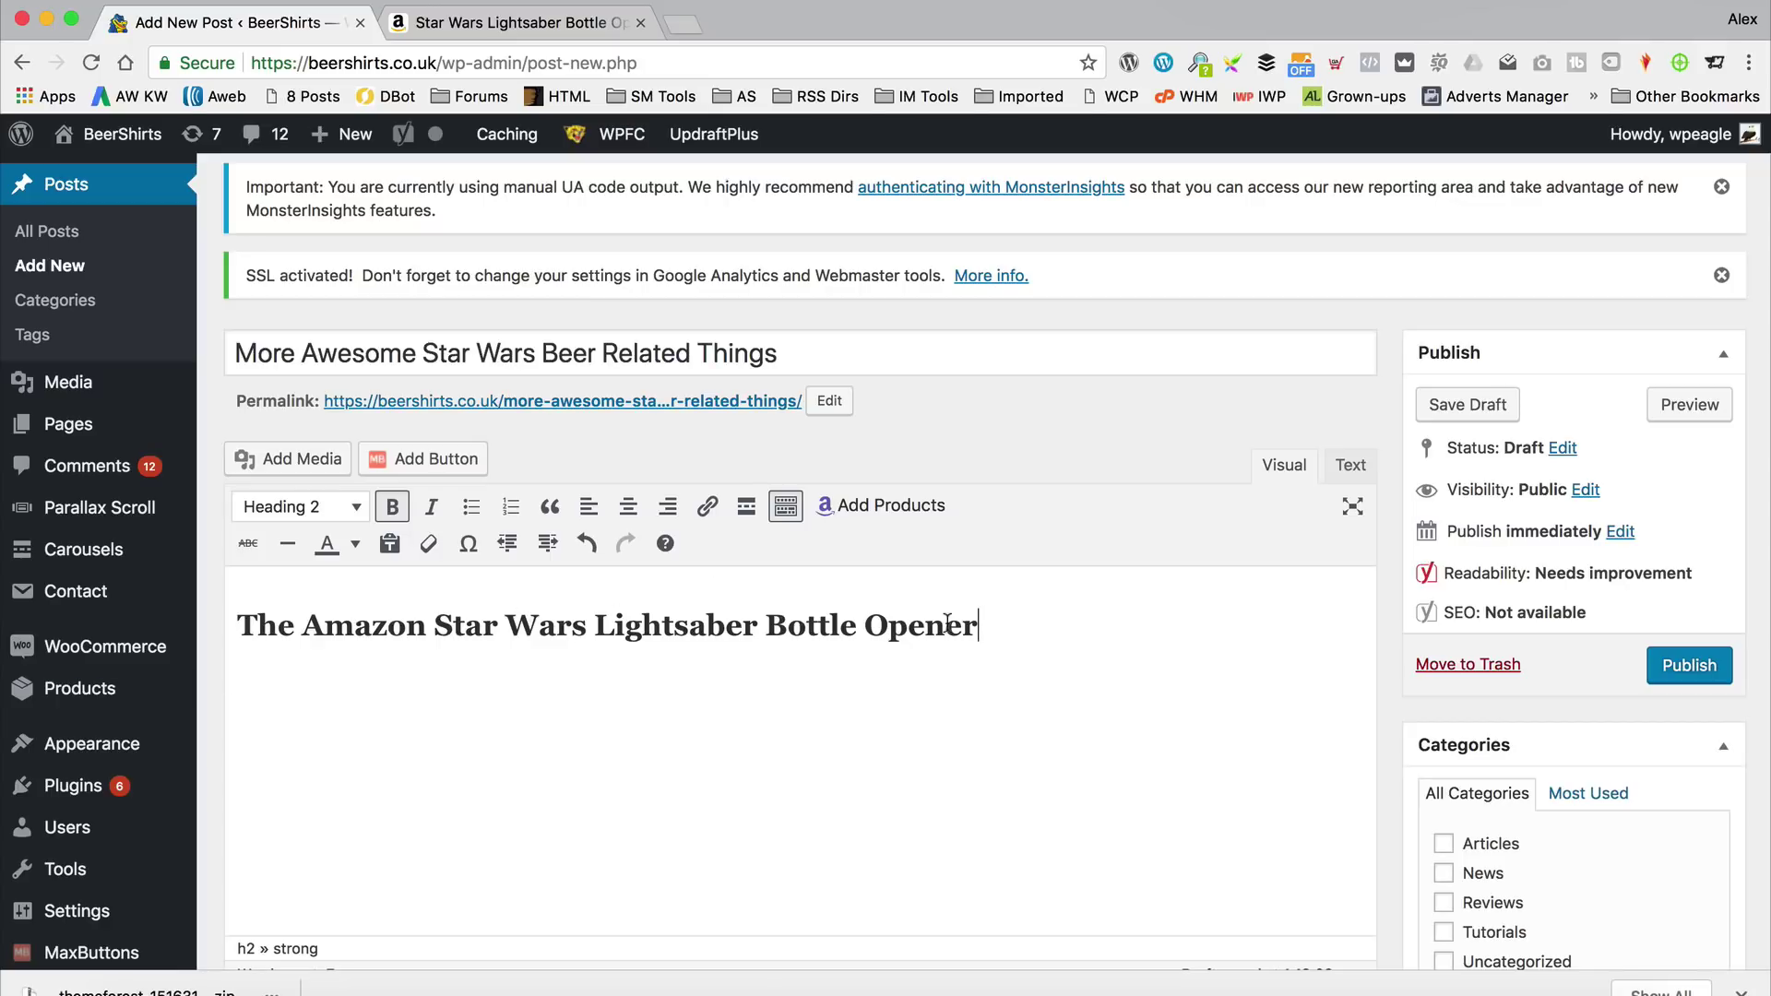
left_click(517, 22)
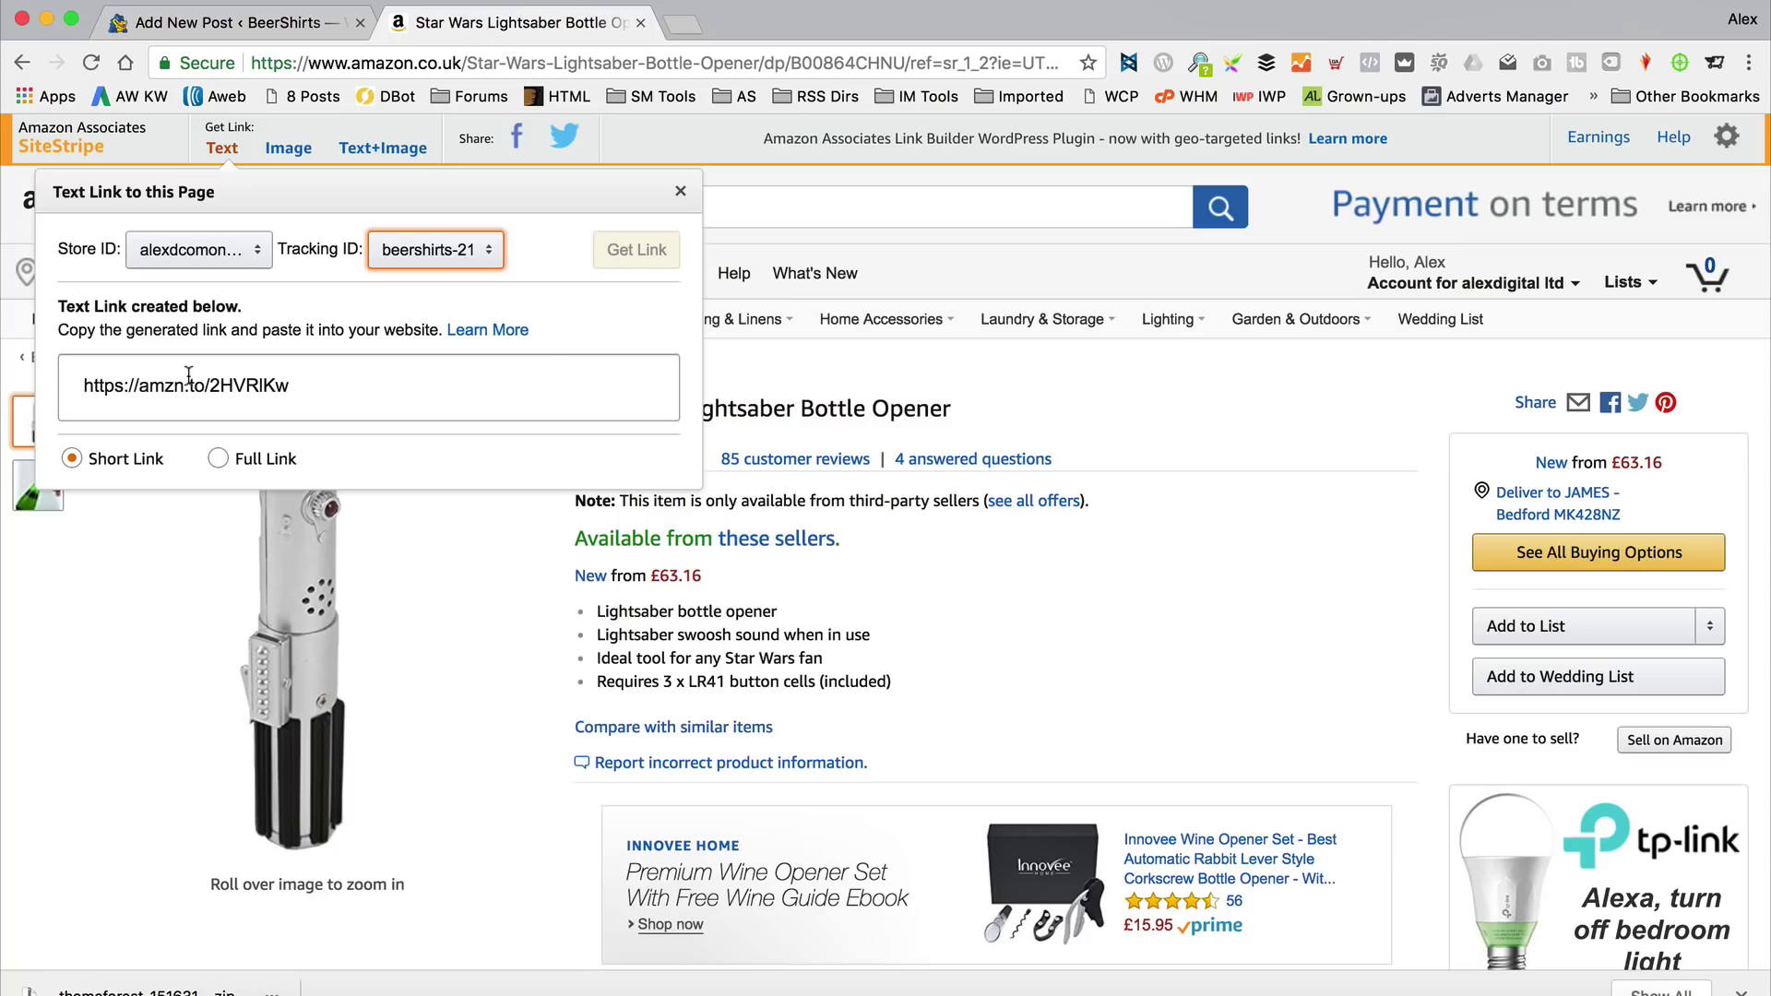
left_click(280, 387)
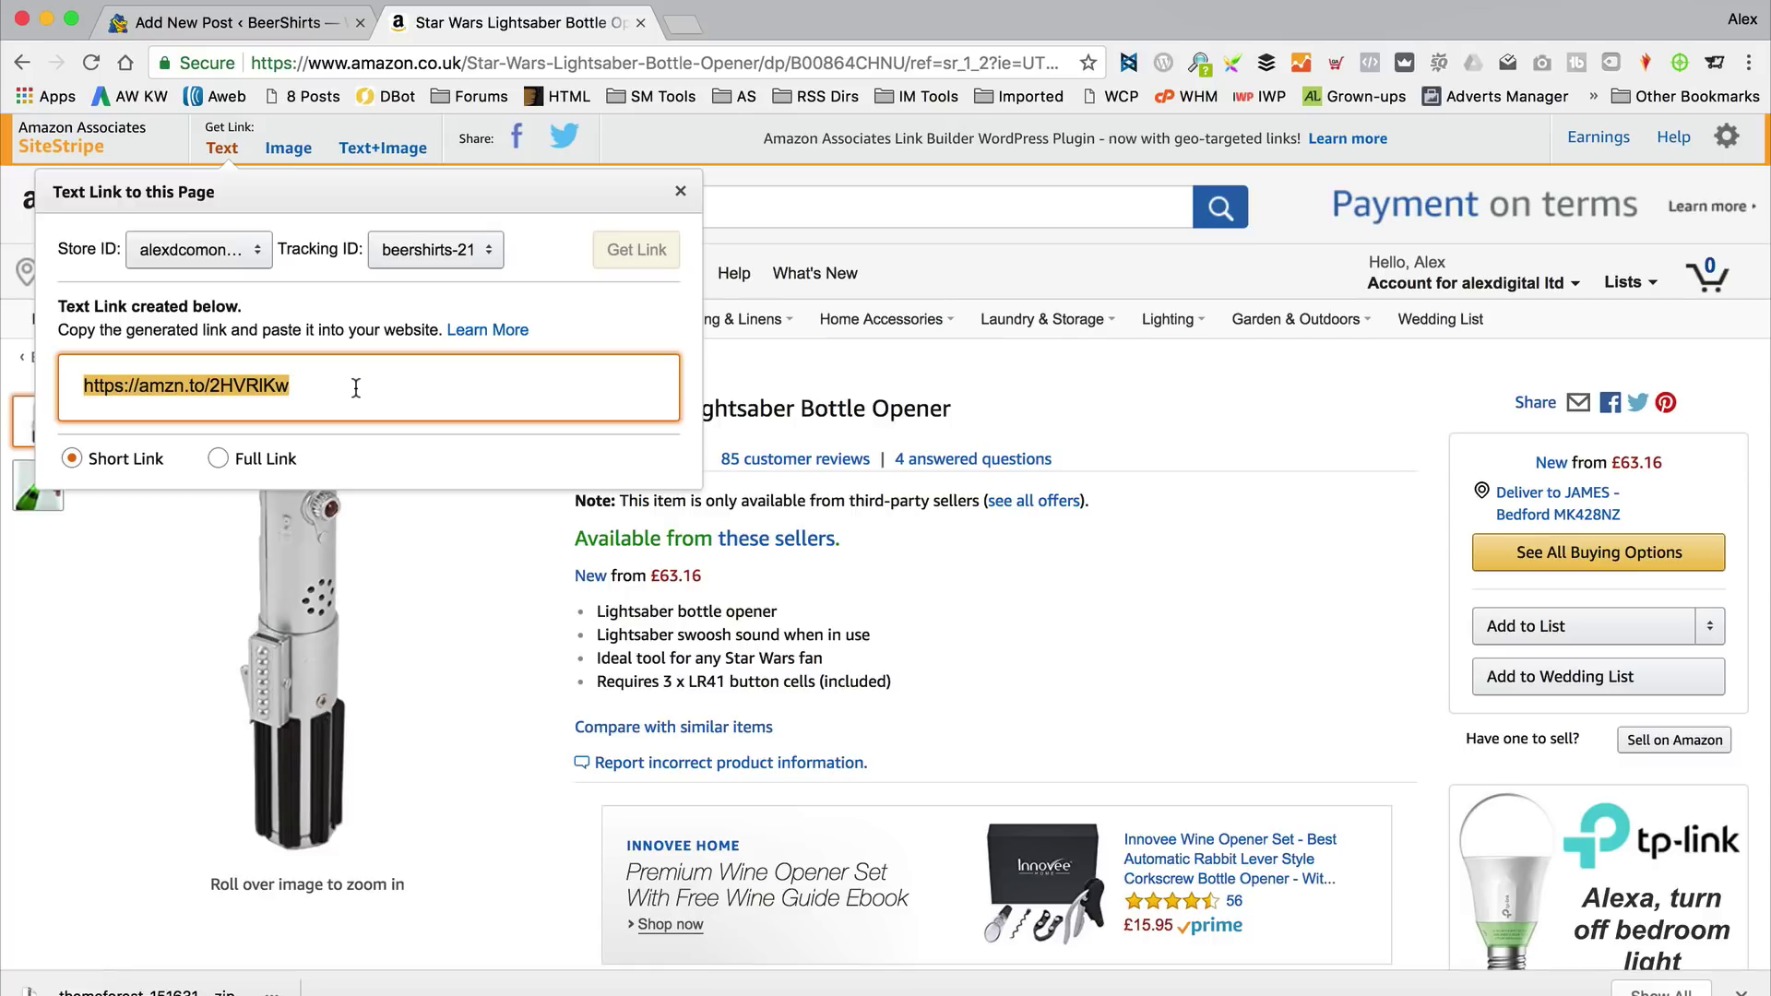
right_click(312, 388)
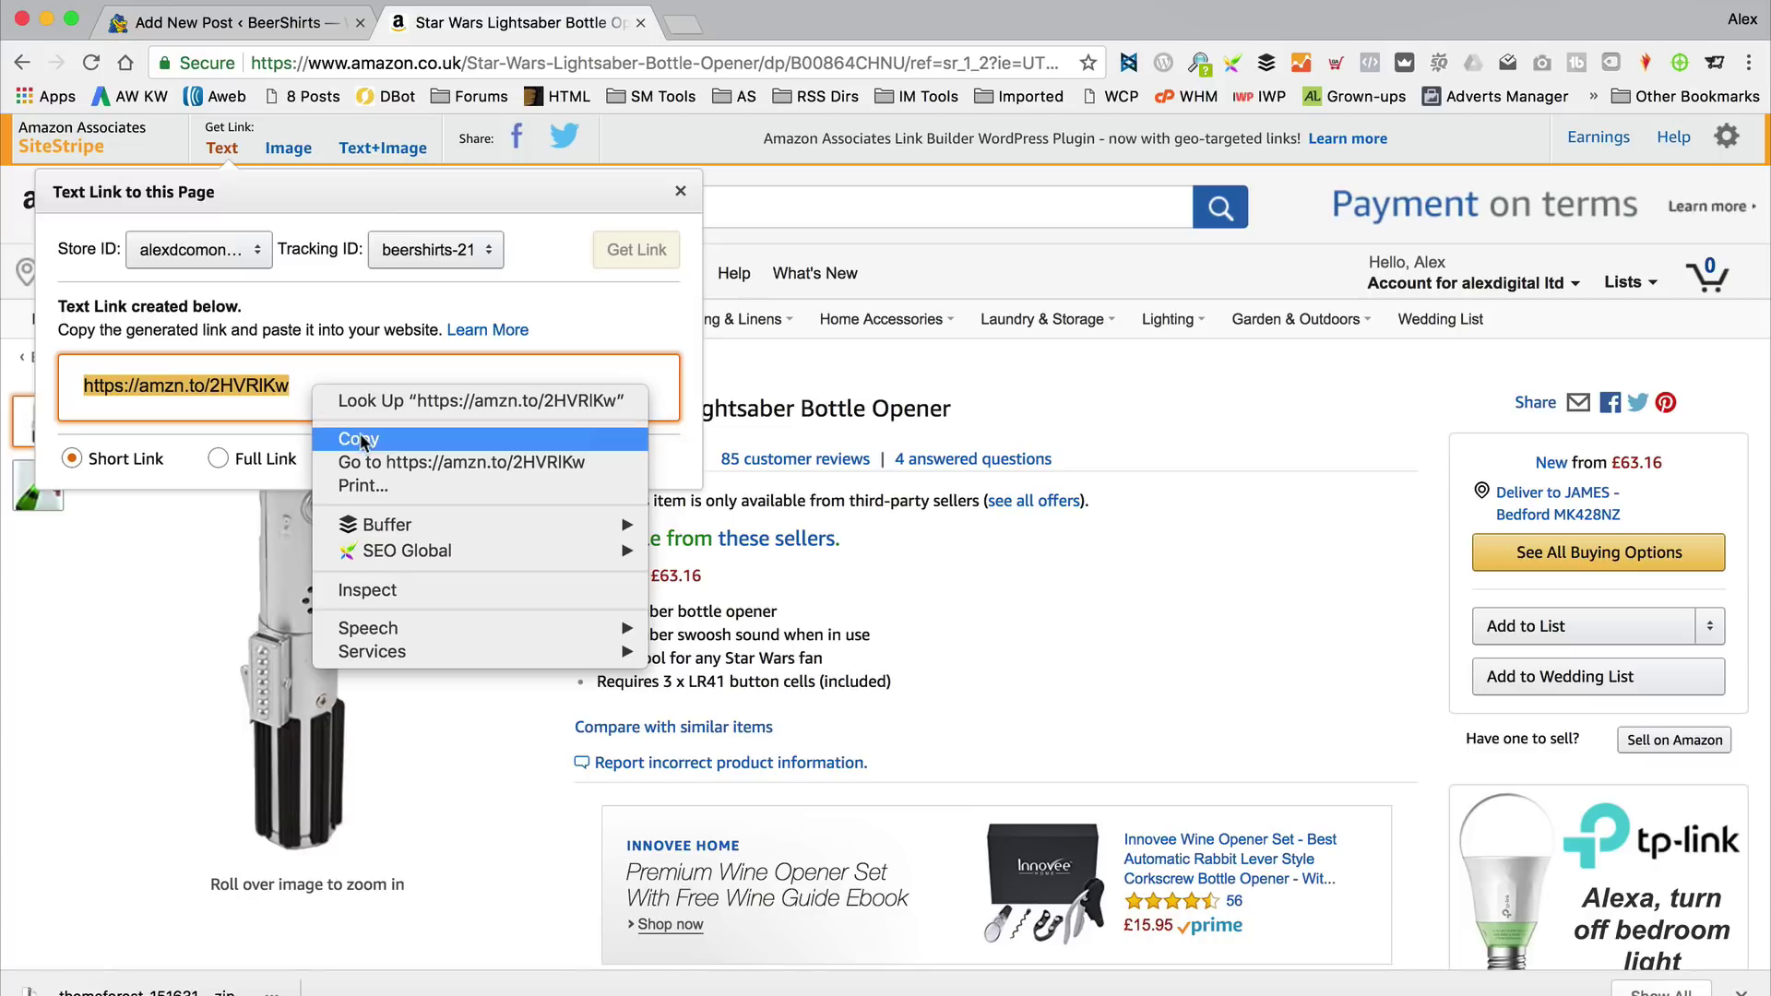
left_click(351, 369)
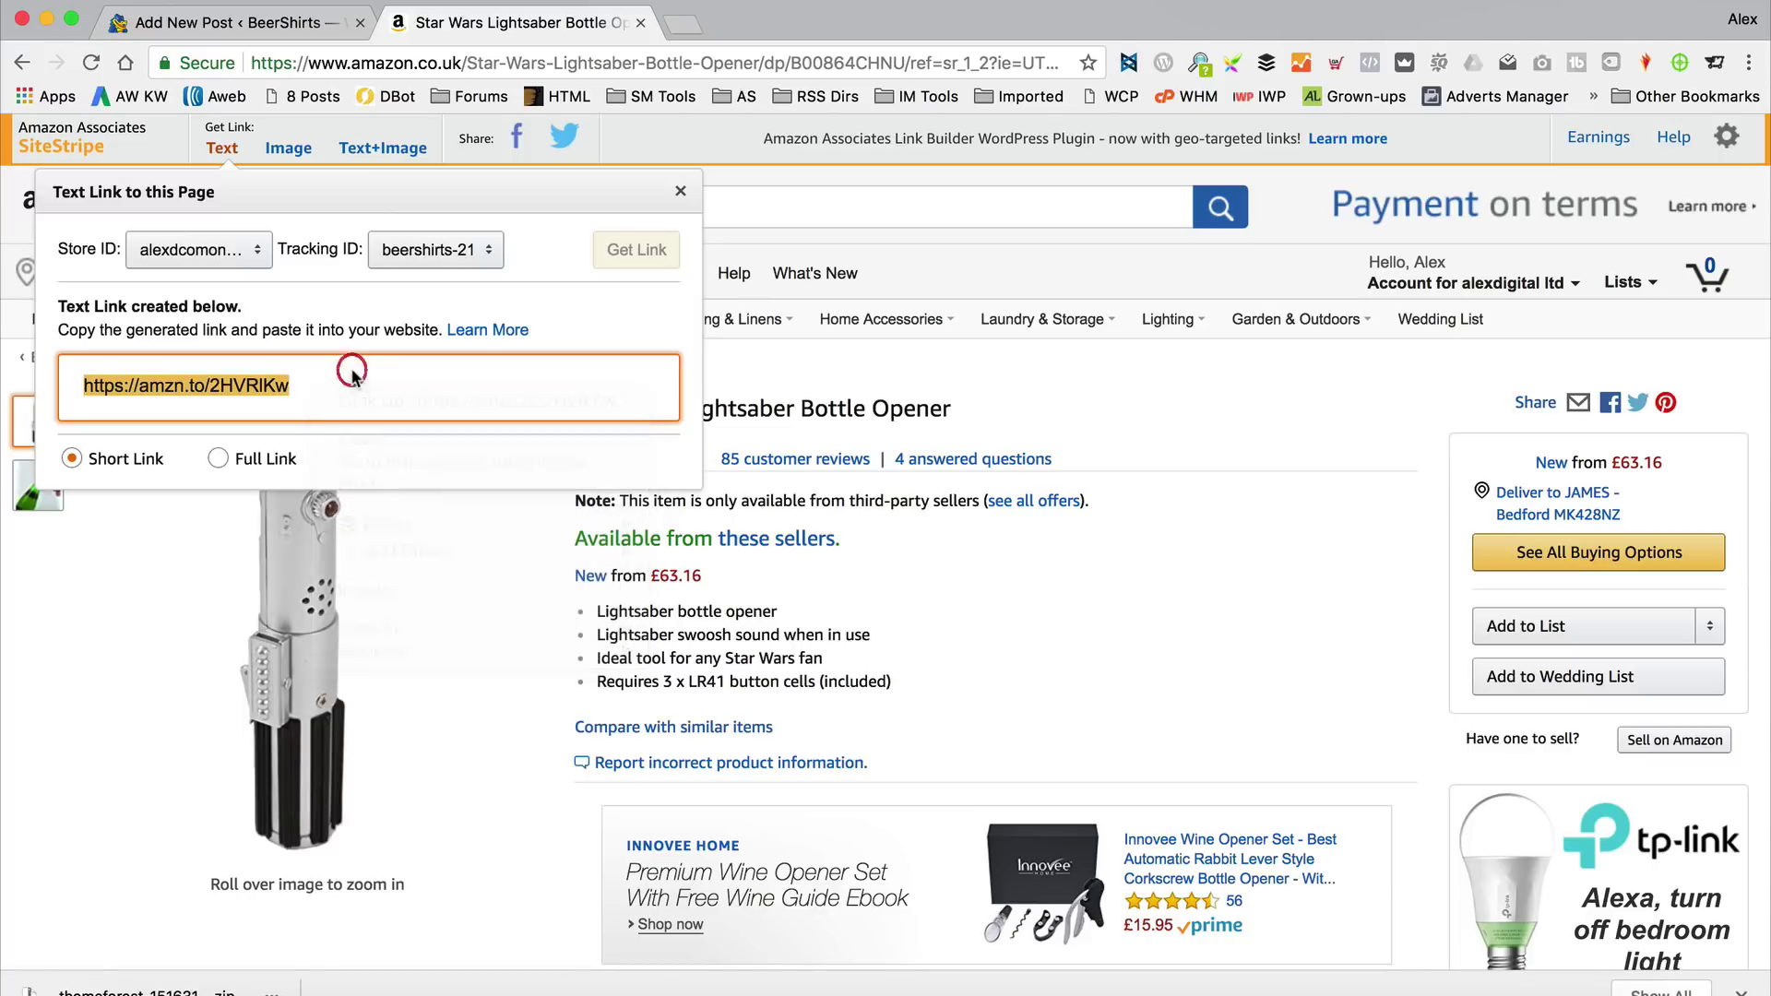
left_click(262, 23)
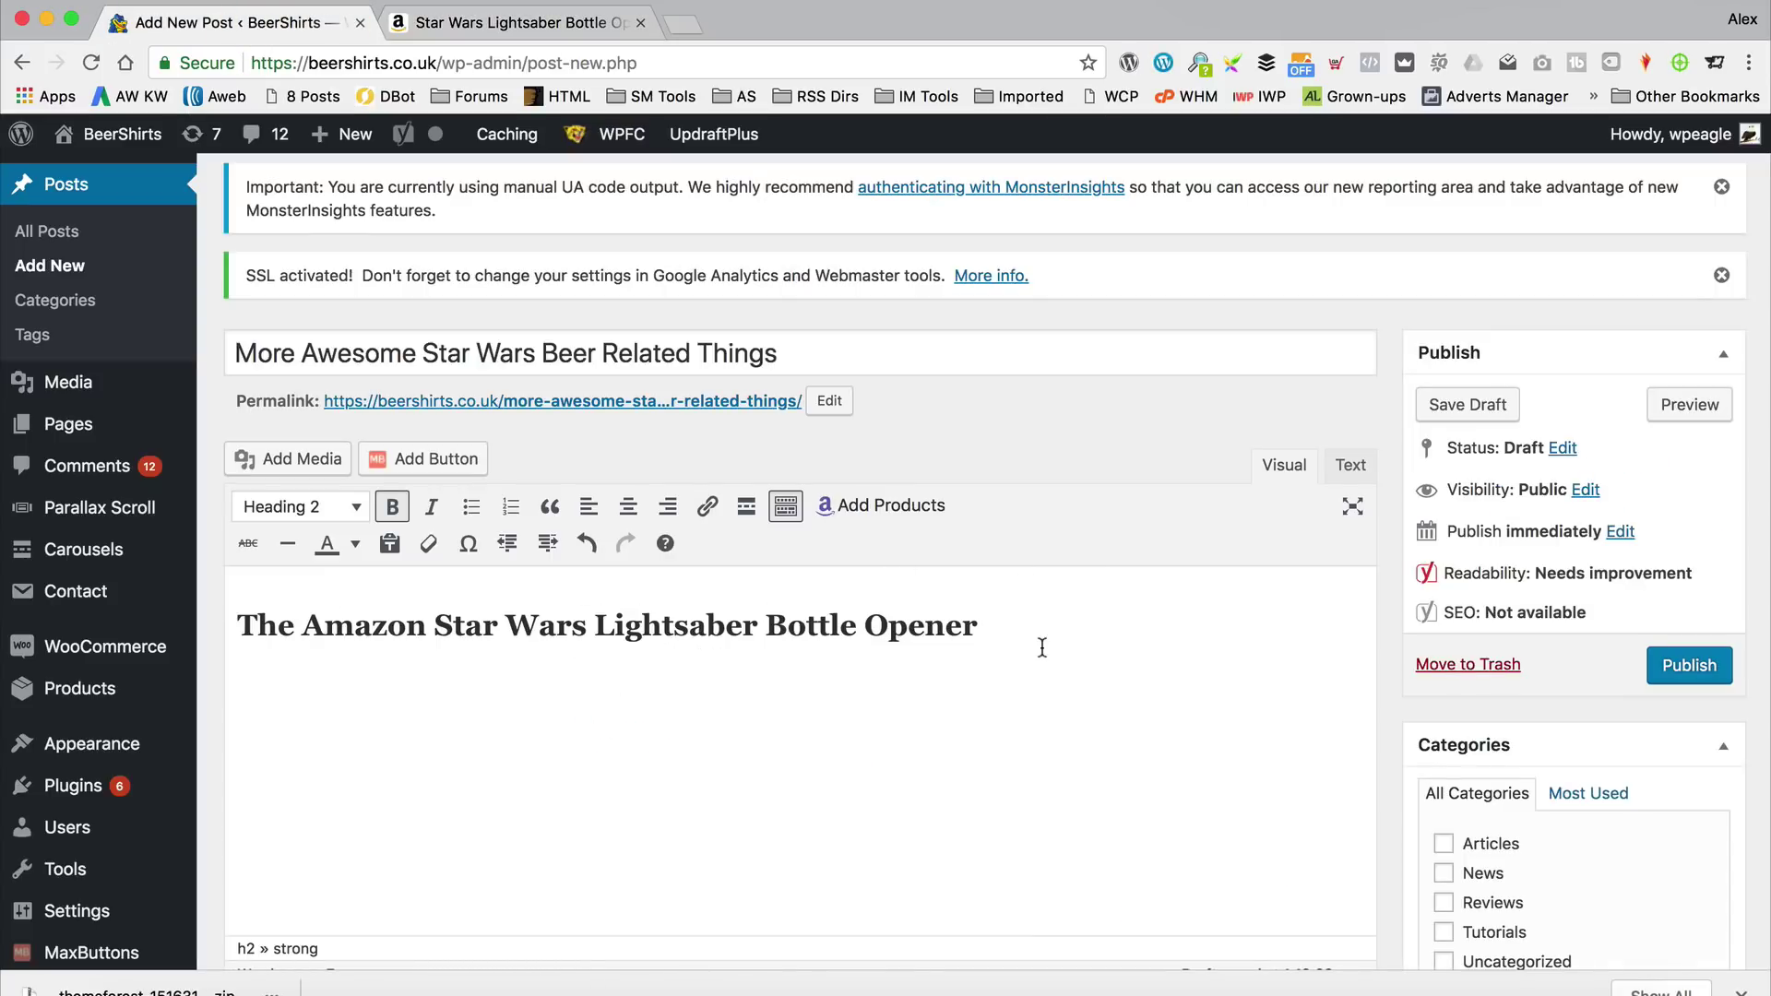
Change 'Amazon' to 'Amazing' in the heading.
left_click_drag(982, 625, 236, 626)
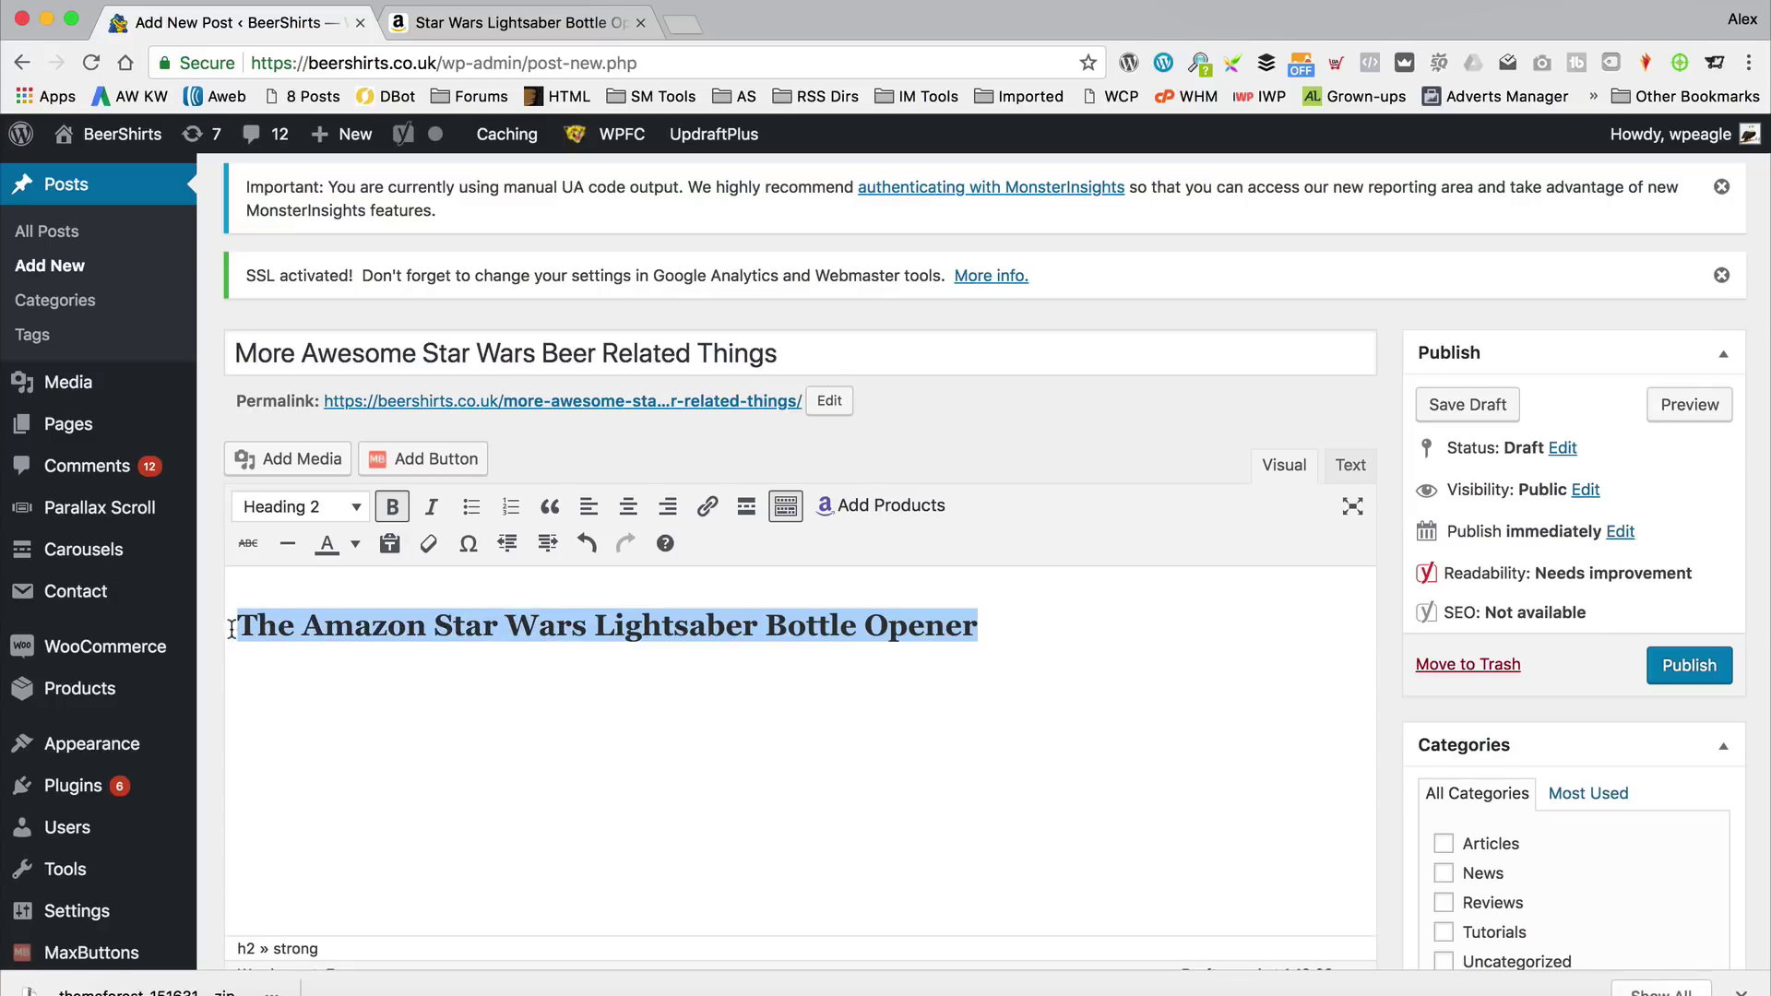
left_click(378, 733)
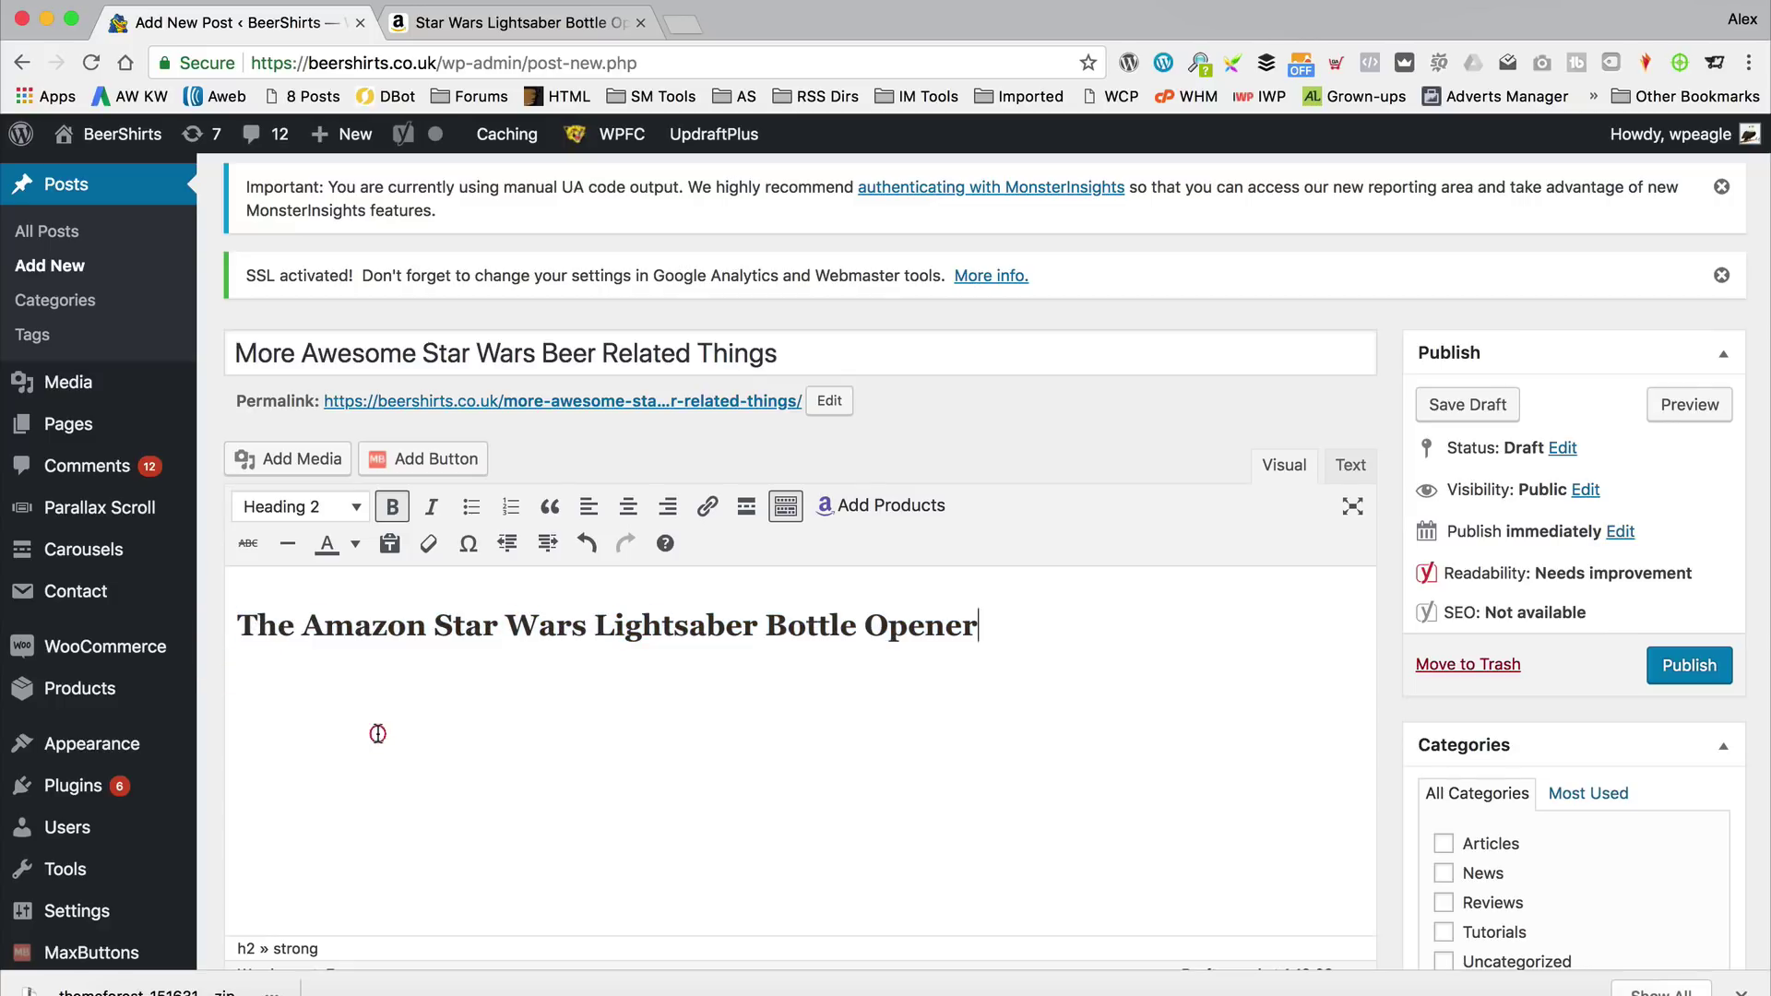
left_click(360, 634)
left_click(426, 625)
key("BackSpace")
key("BackSpace")
type("ing")
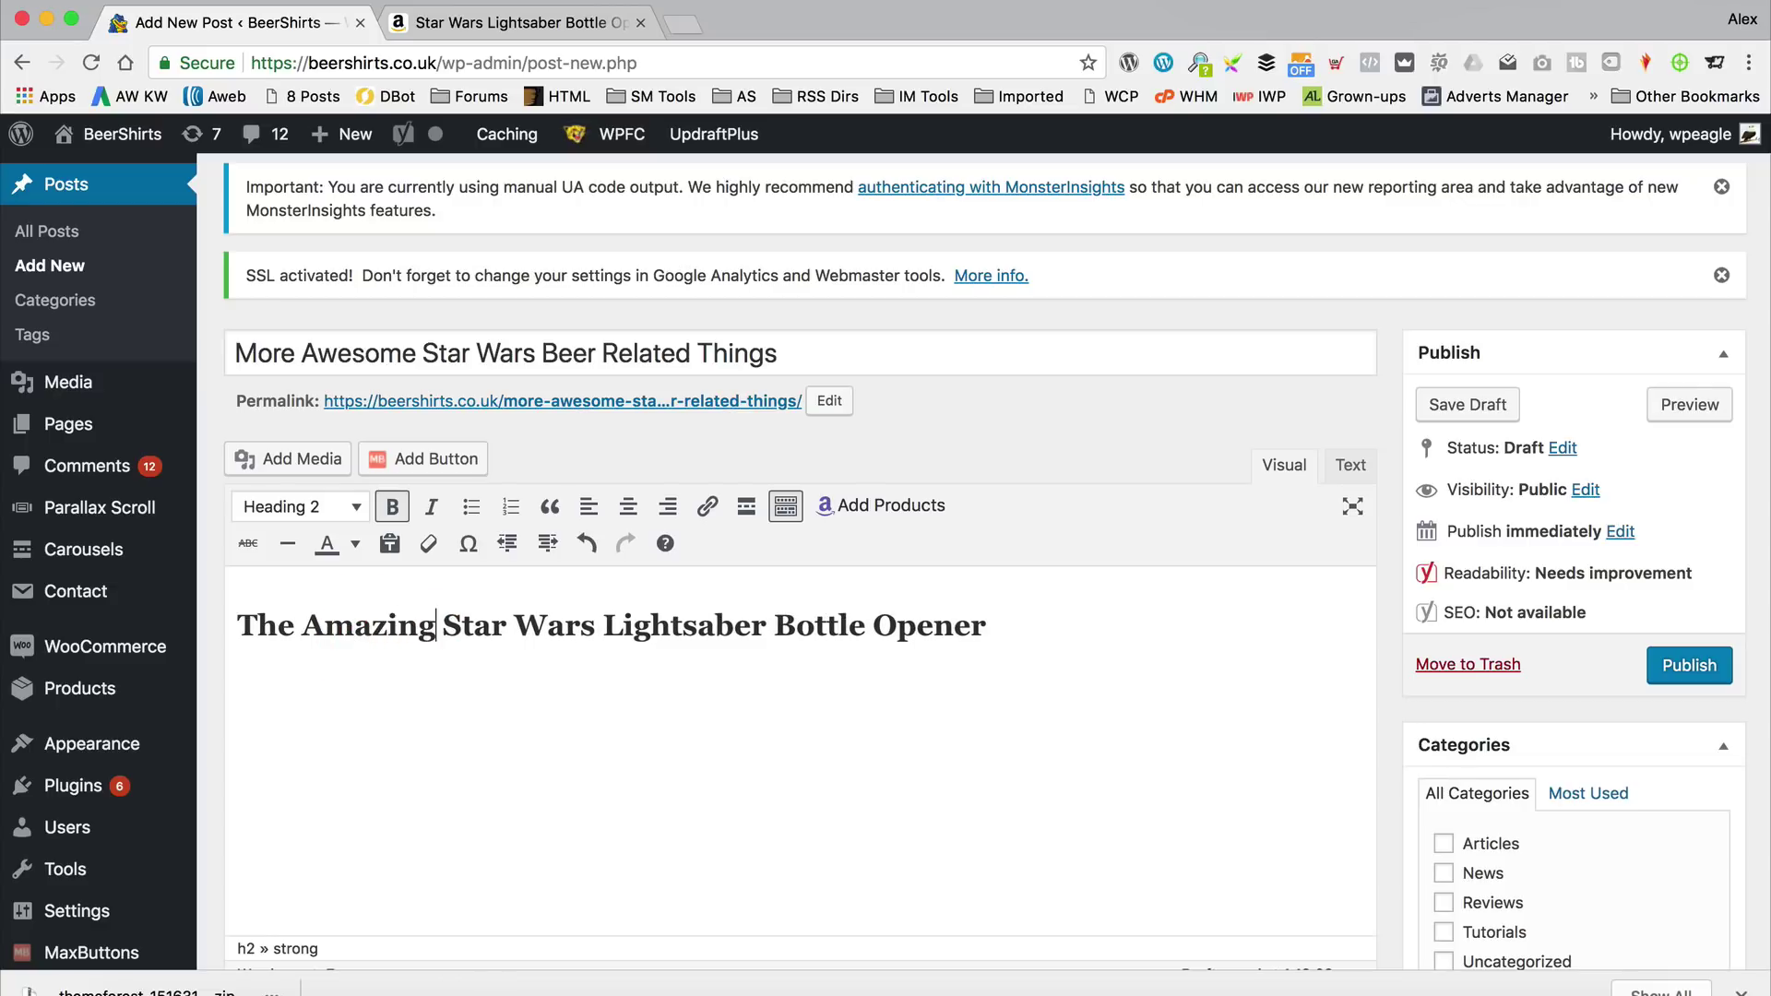
left_click(535, 647)
left_click_drag(443, 625, 994, 632)
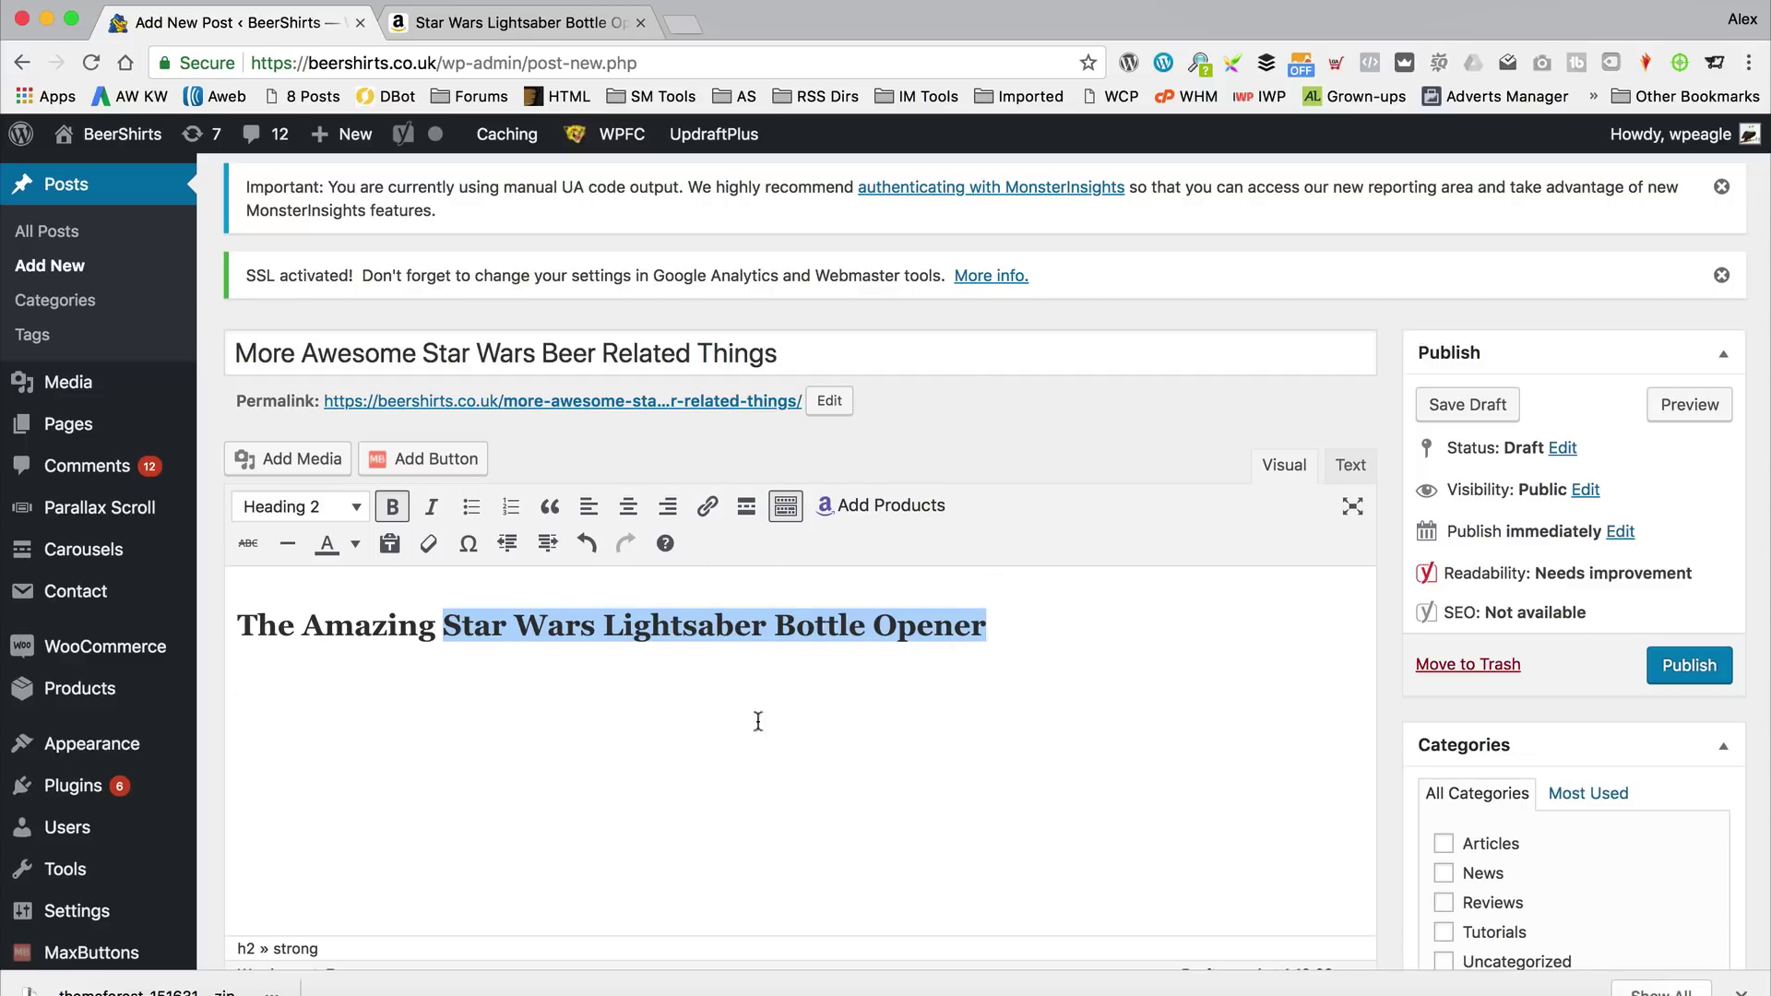
left_click(708, 510)
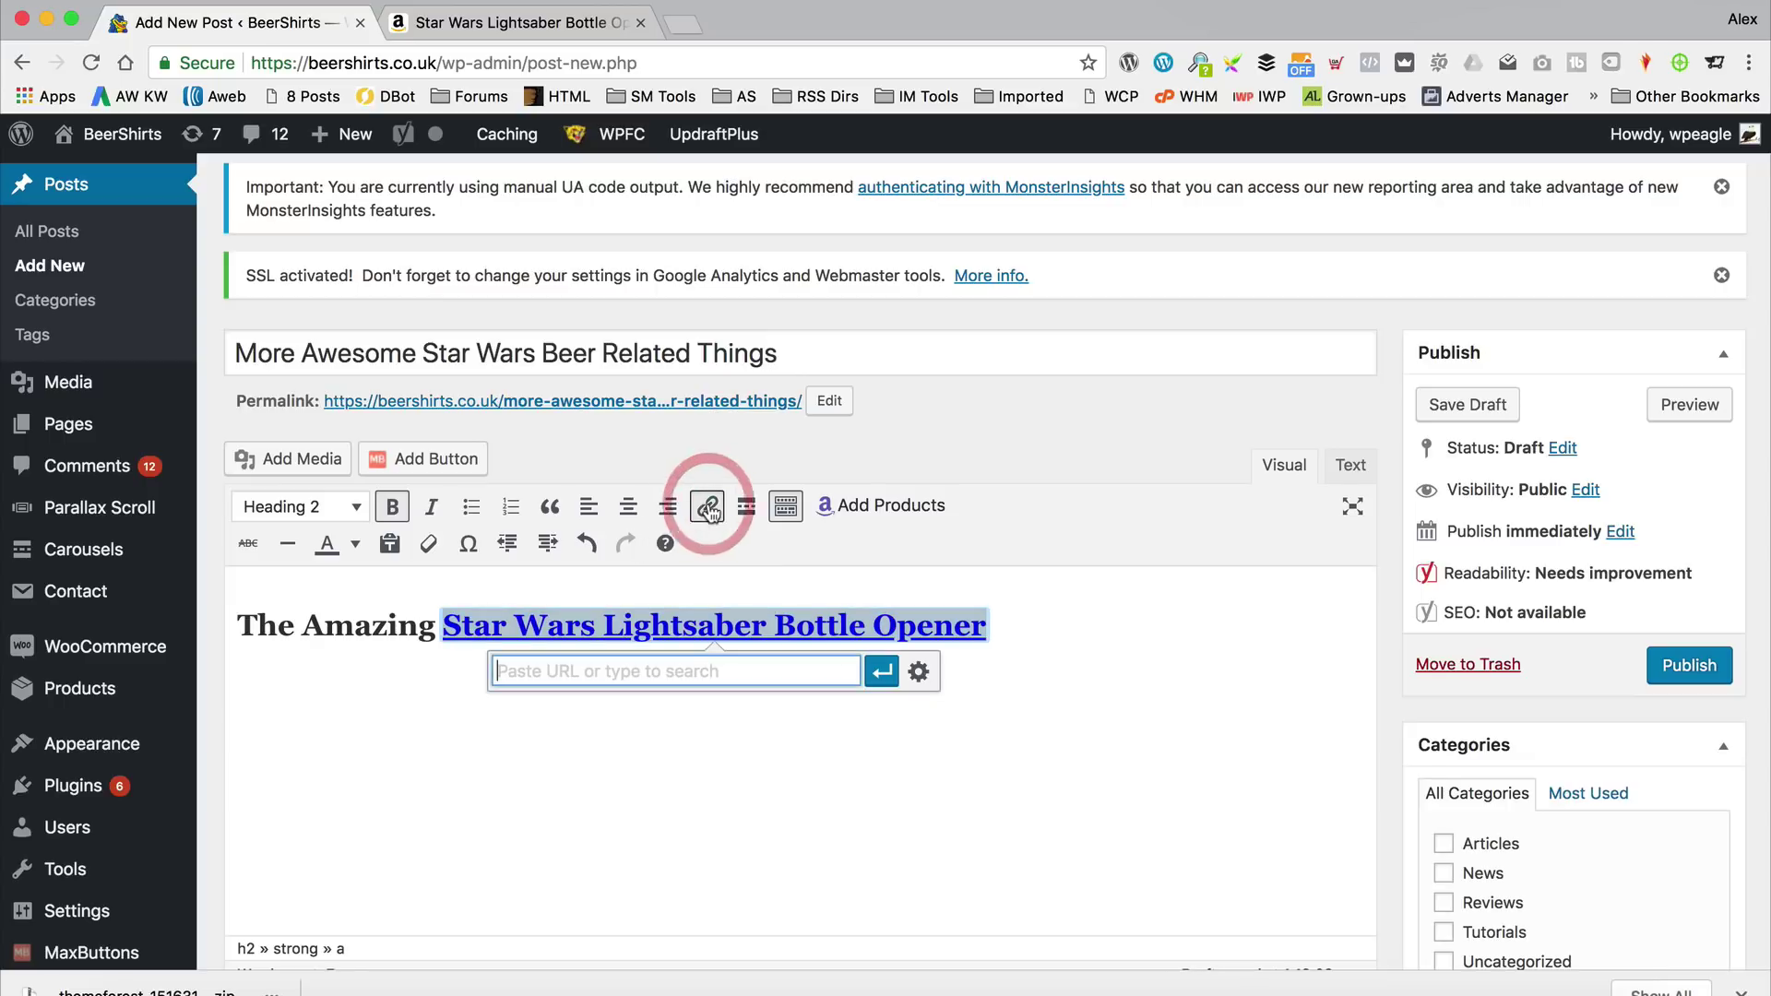
type("https://amzn.to/2HVRlKw")
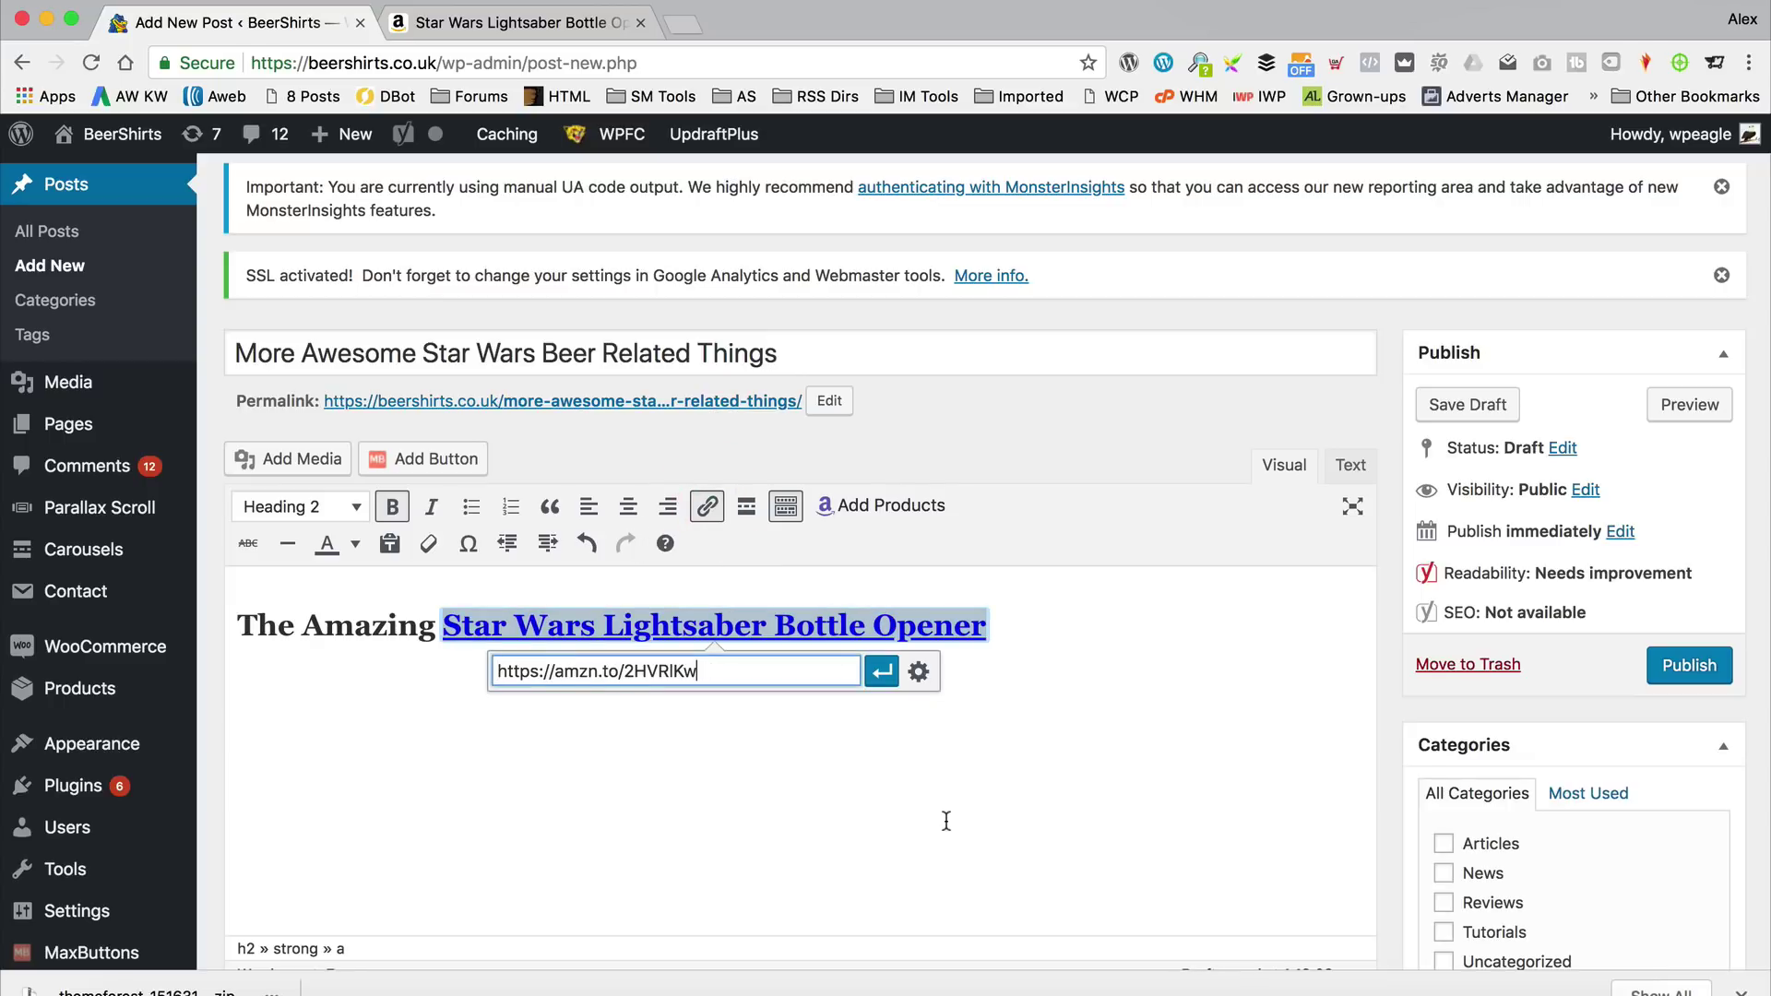
left_click(919, 671)
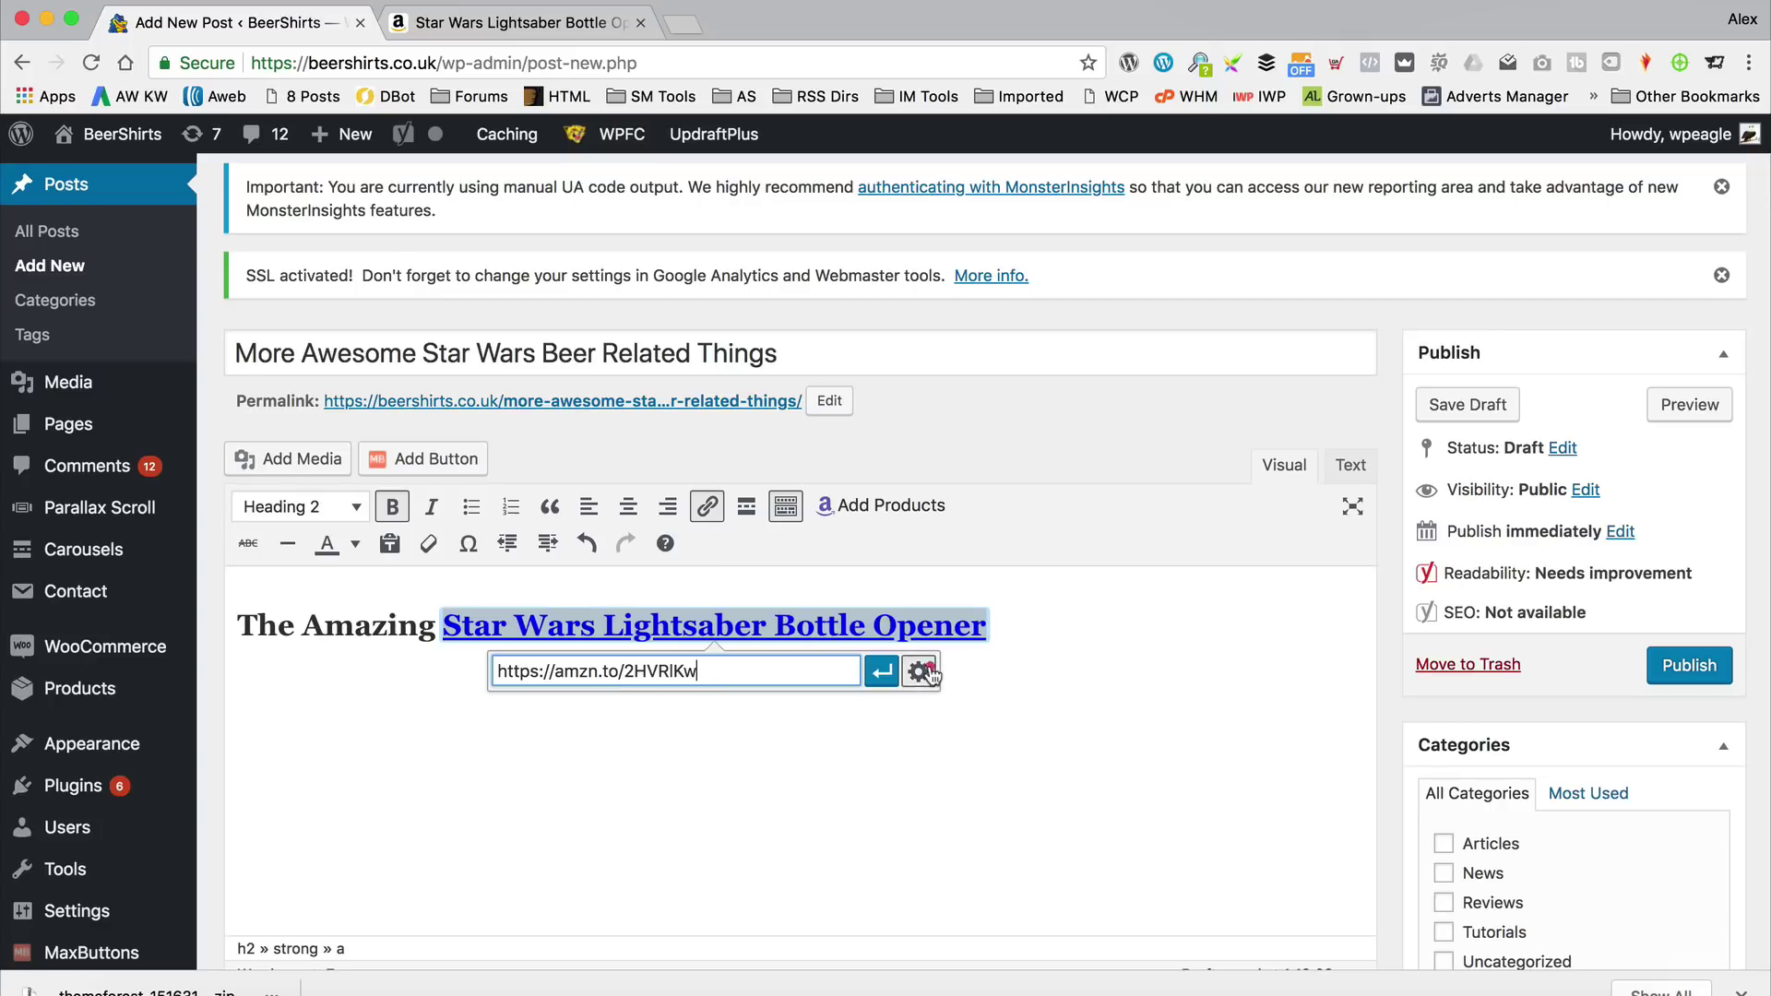
left_click(718, 417)
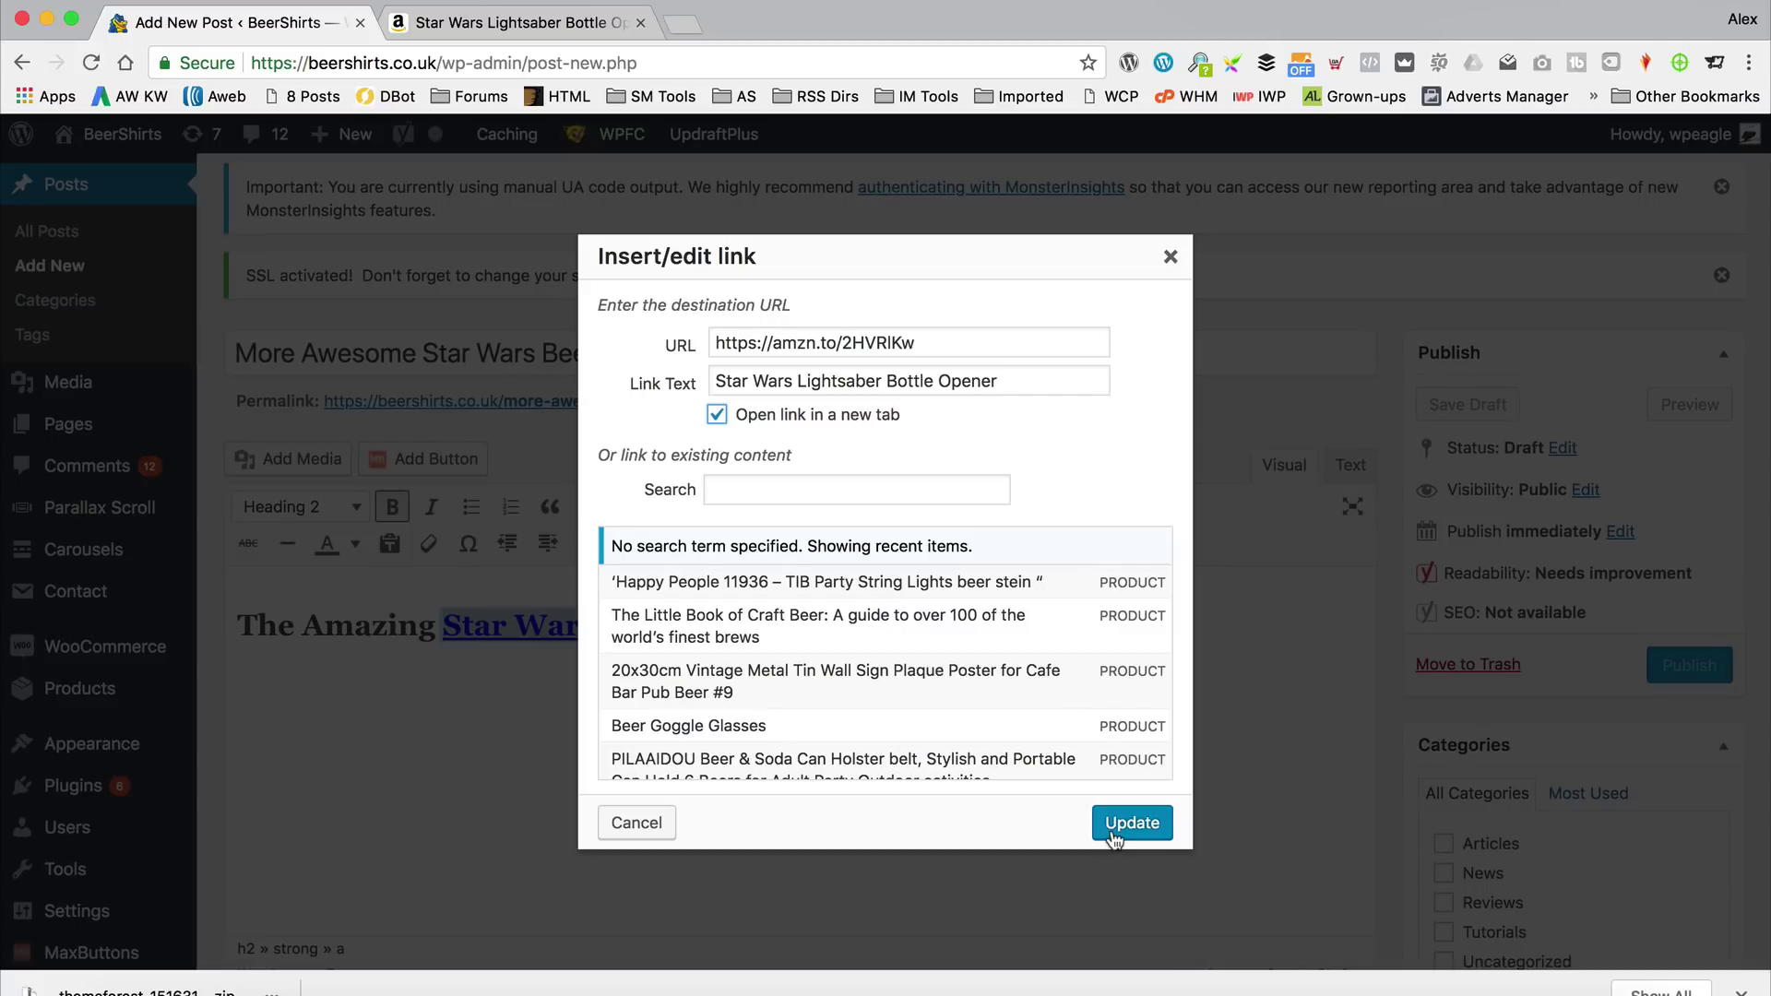
left_click(1114, 829)
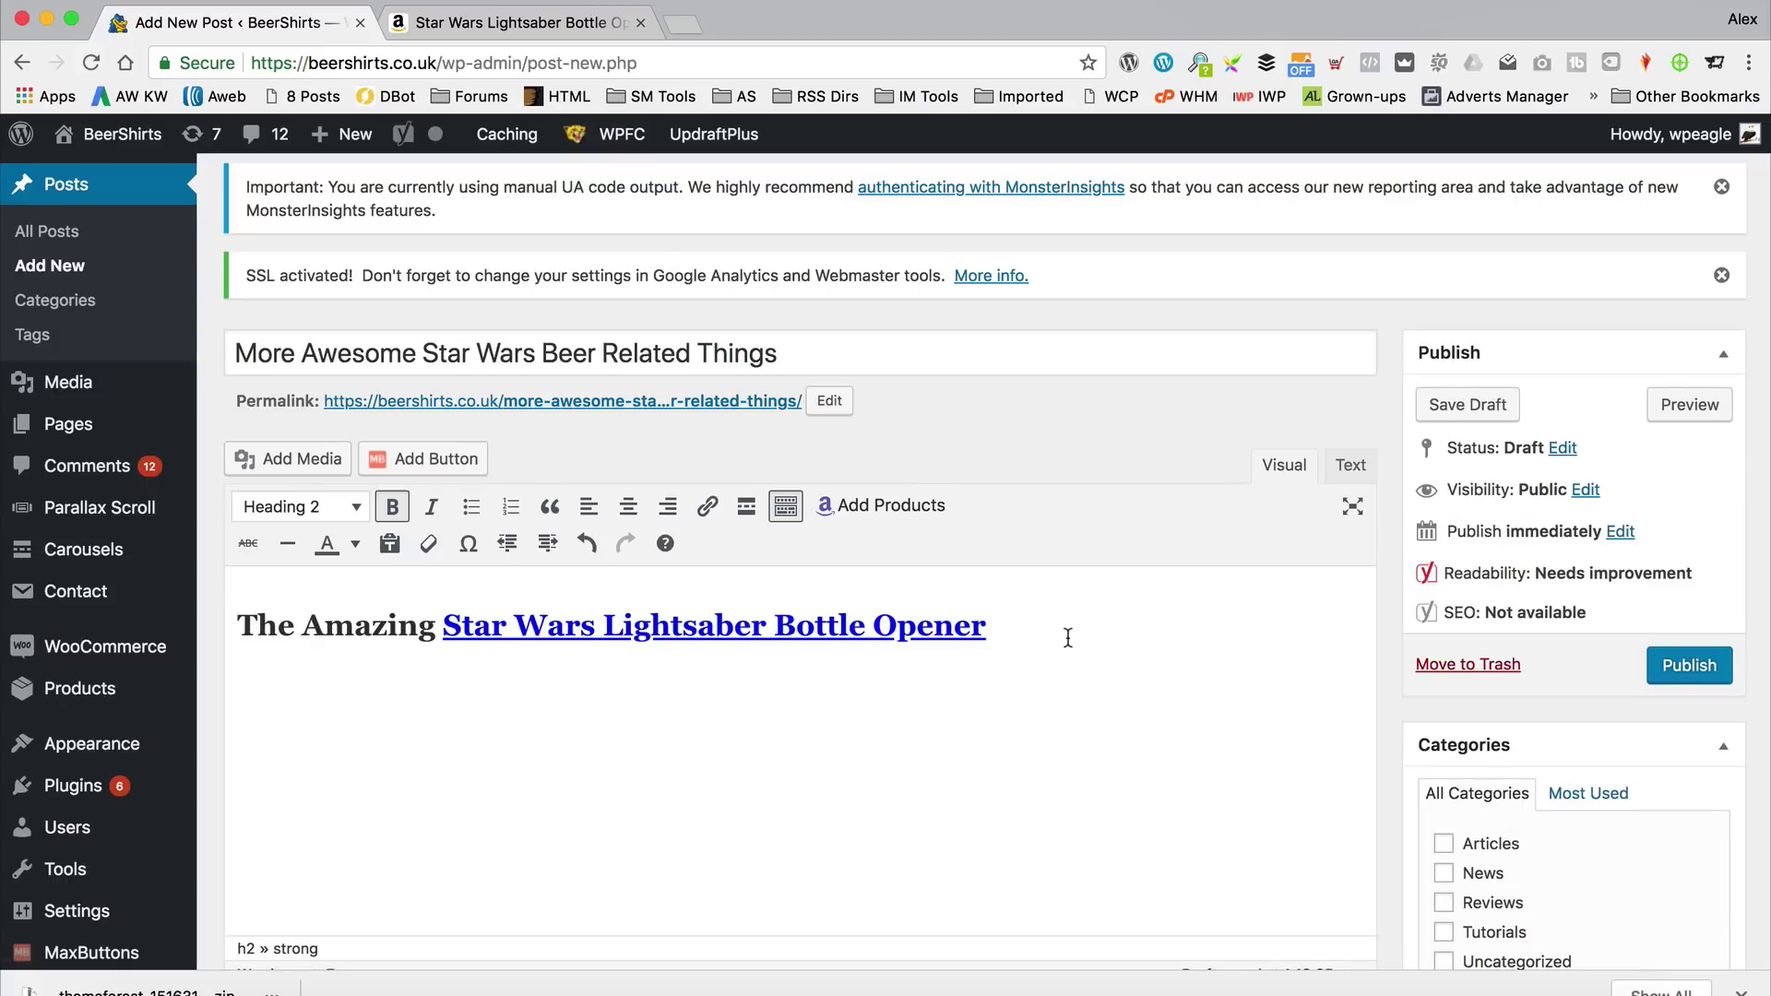
key("Return")
Publish the post, view it live, and reopen it in Edit Post.
left_click(1678, 665)
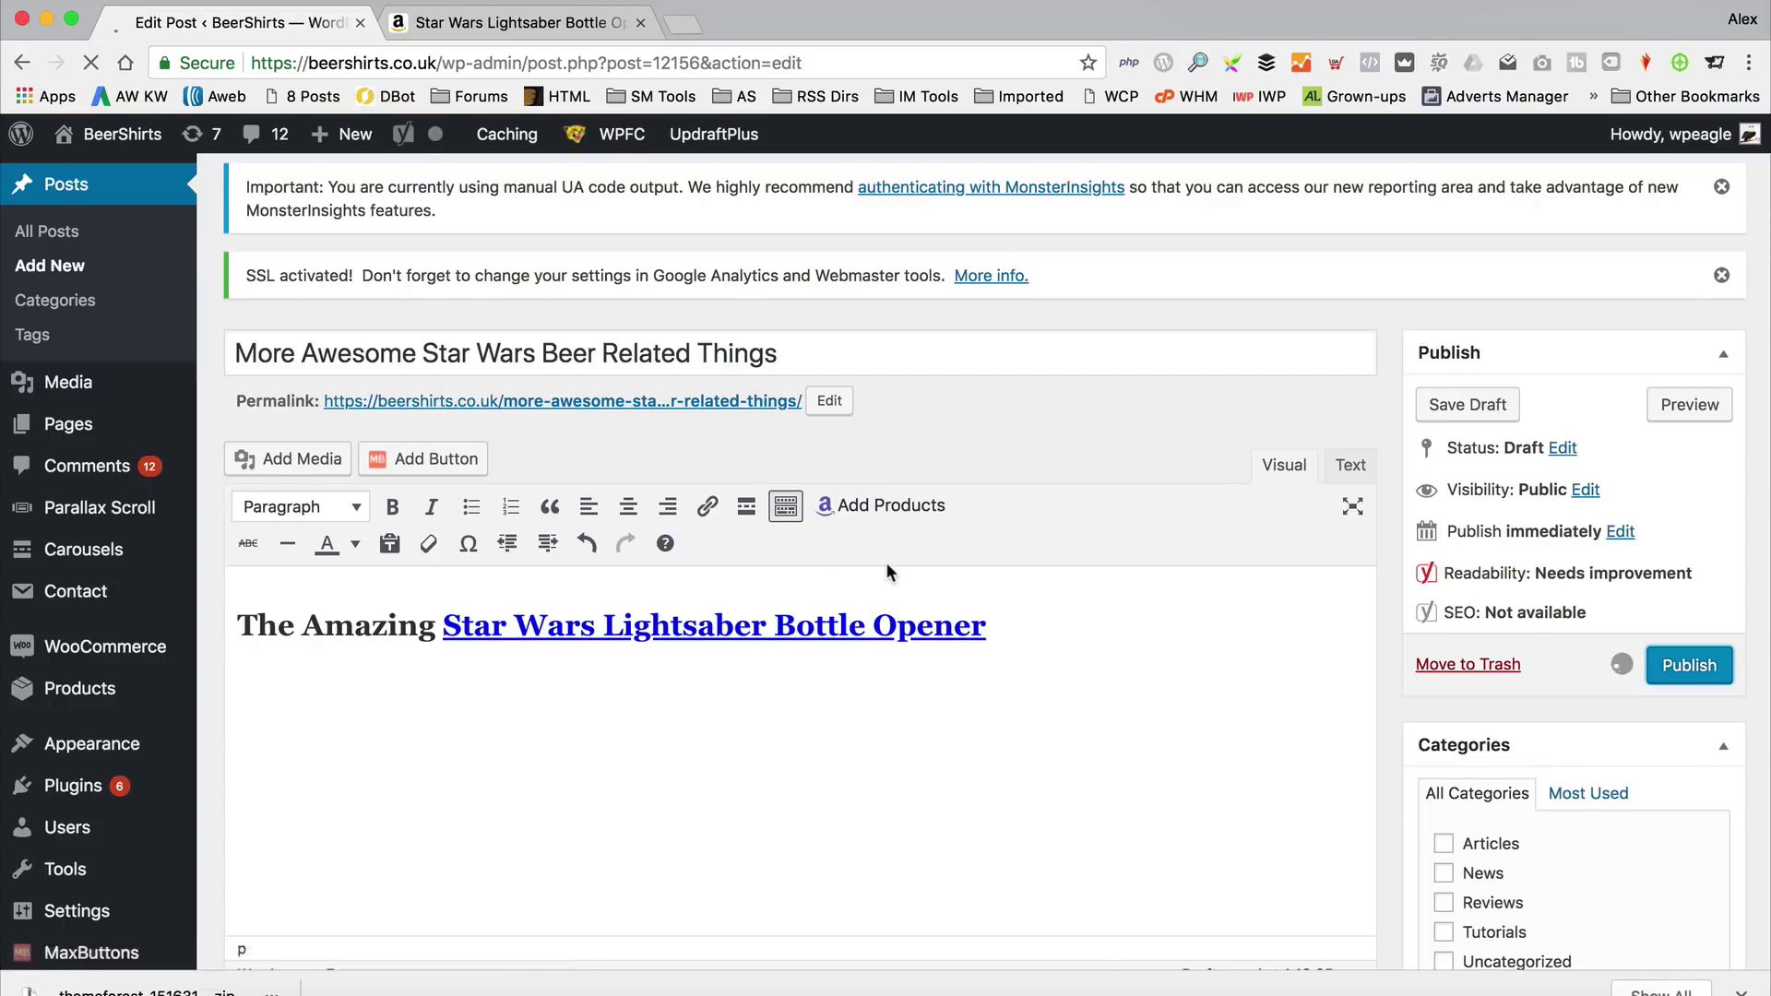
left_click(387, 405)
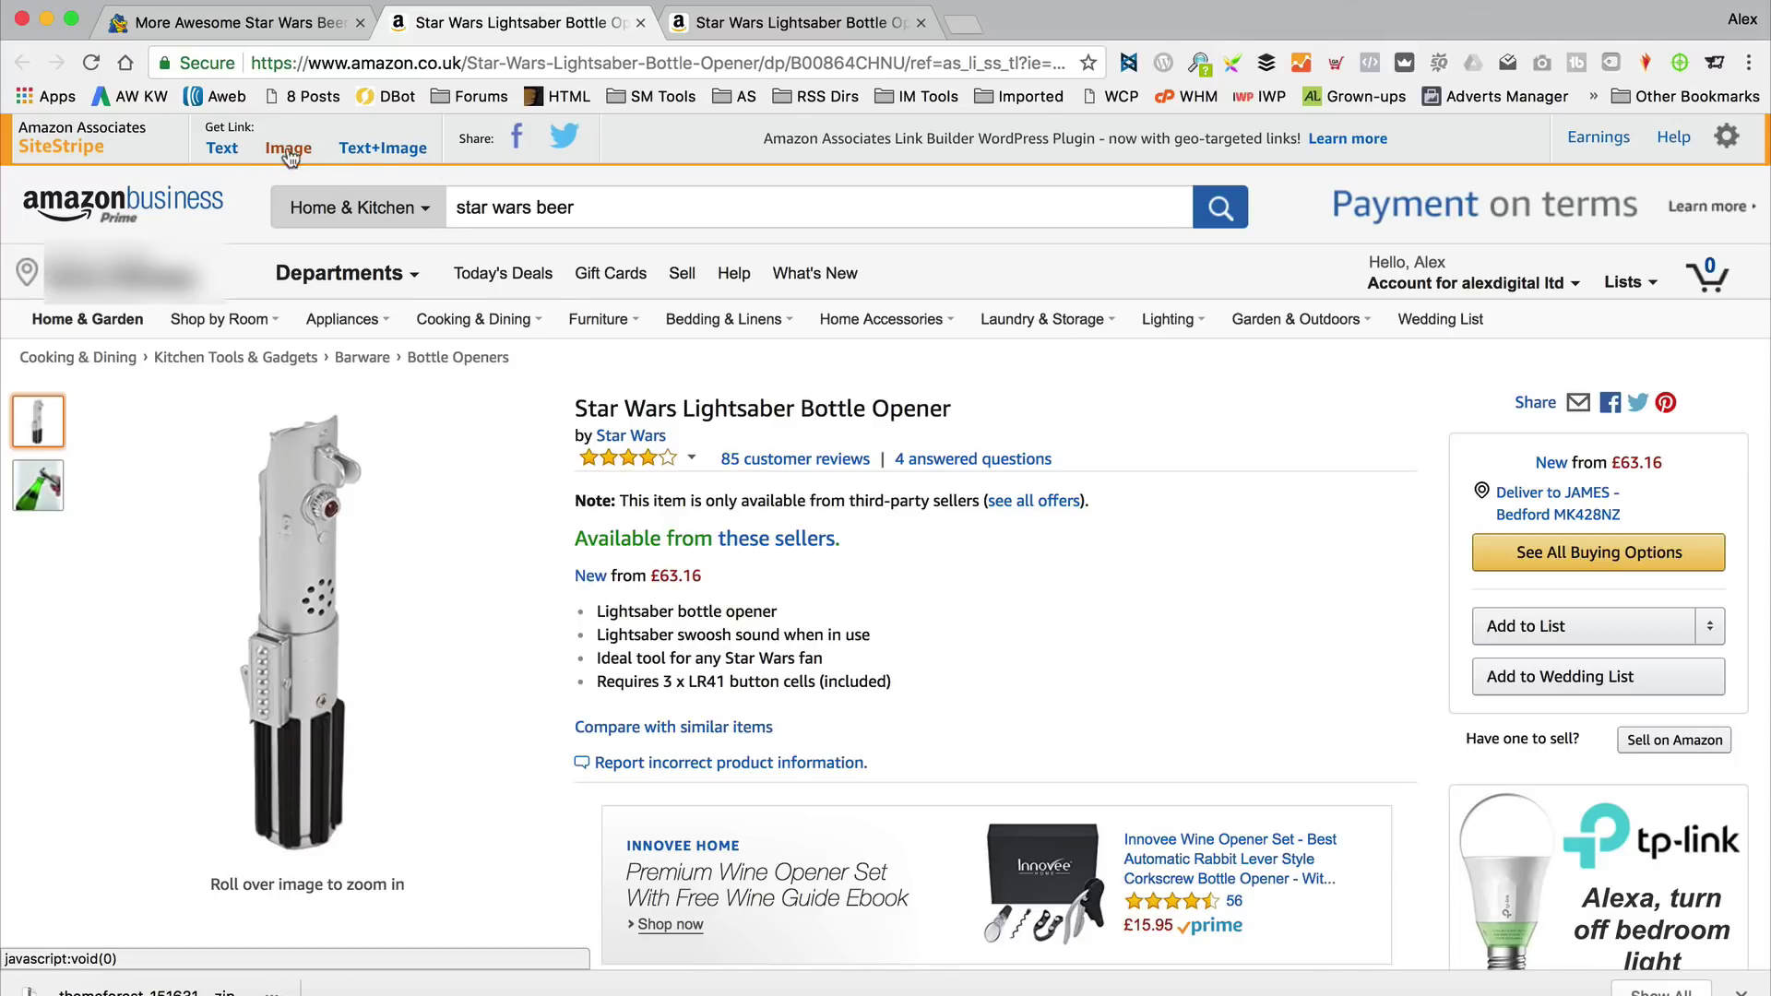
left_click(277, 22)
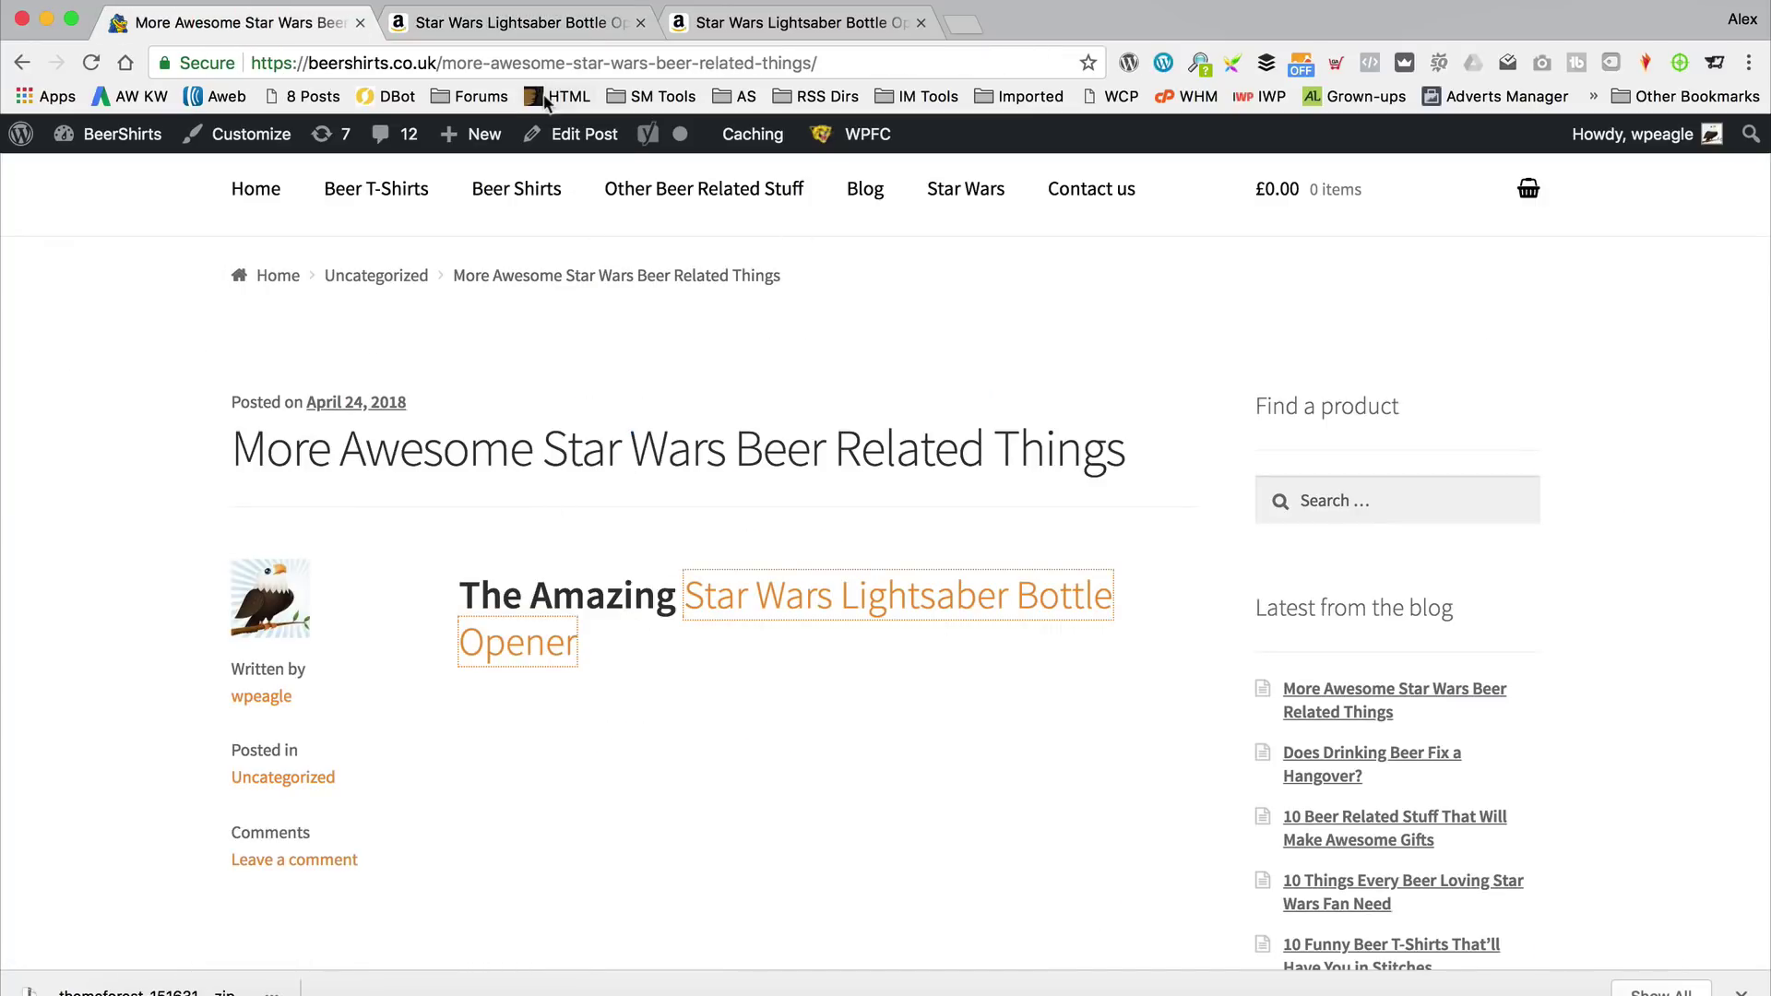
left_click(577, 136)
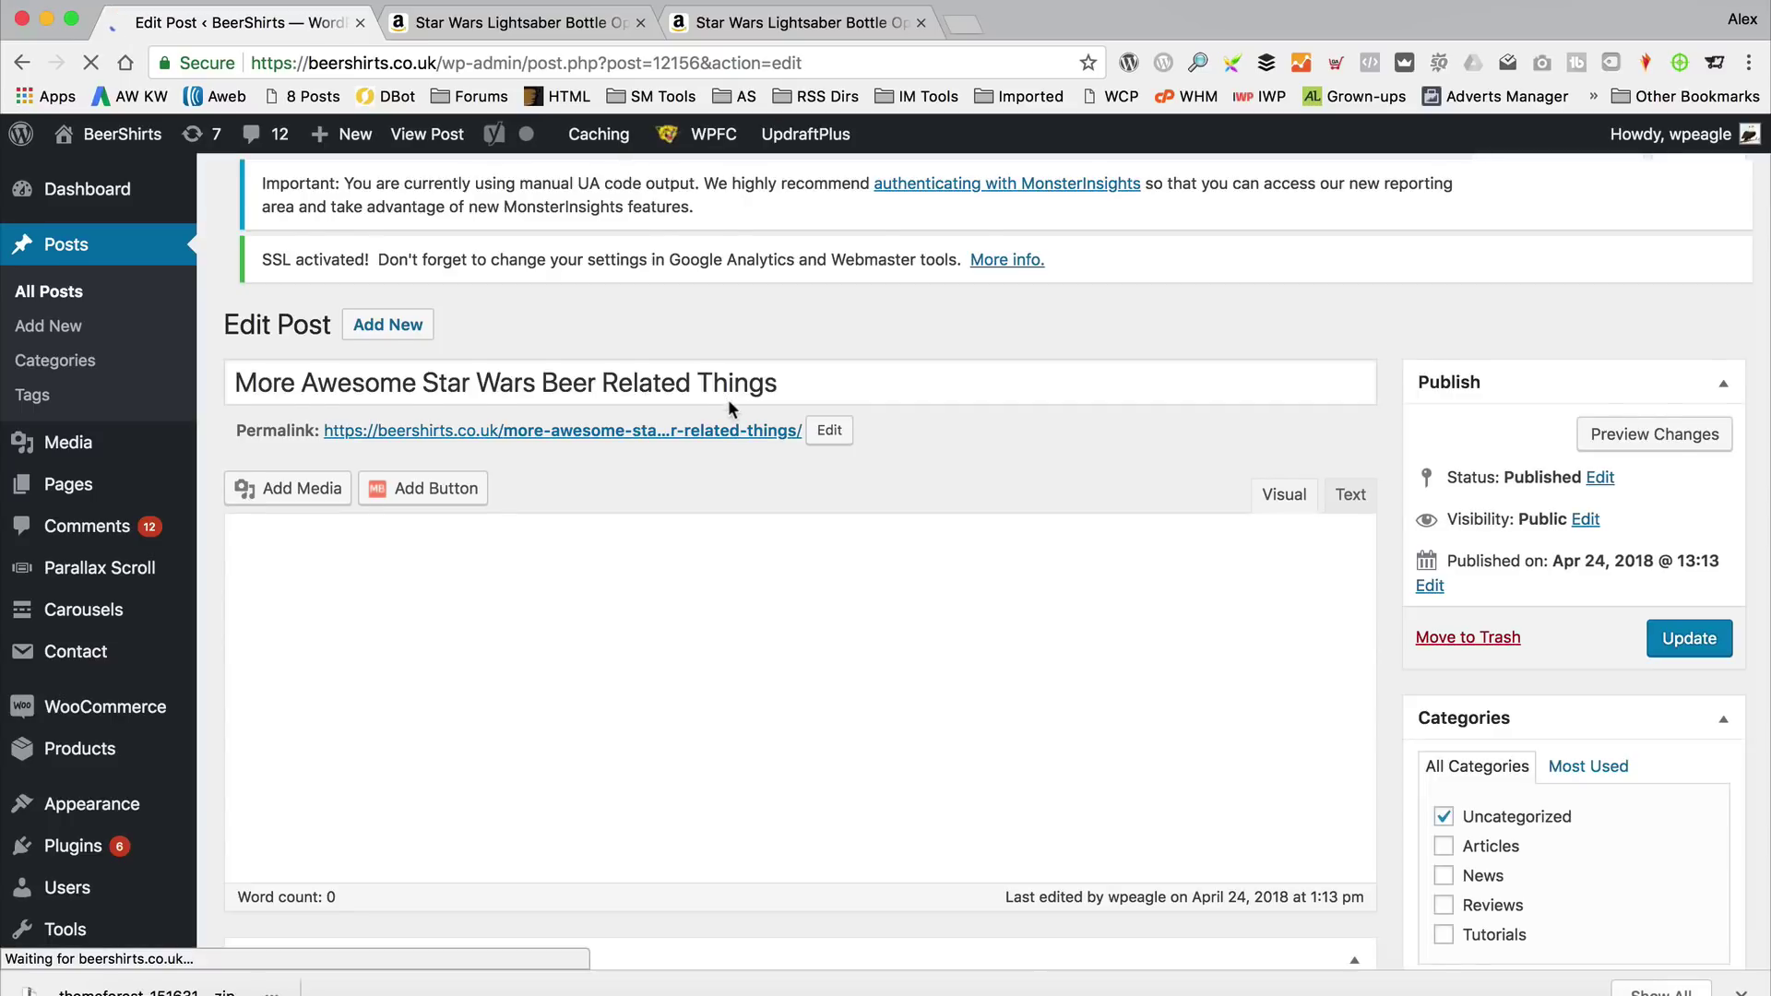
Put the caret in the empty paragraph below the heading, then return to the Amazon product page.
left_click(479, 753)
scroll(479, 752, "down", 3)
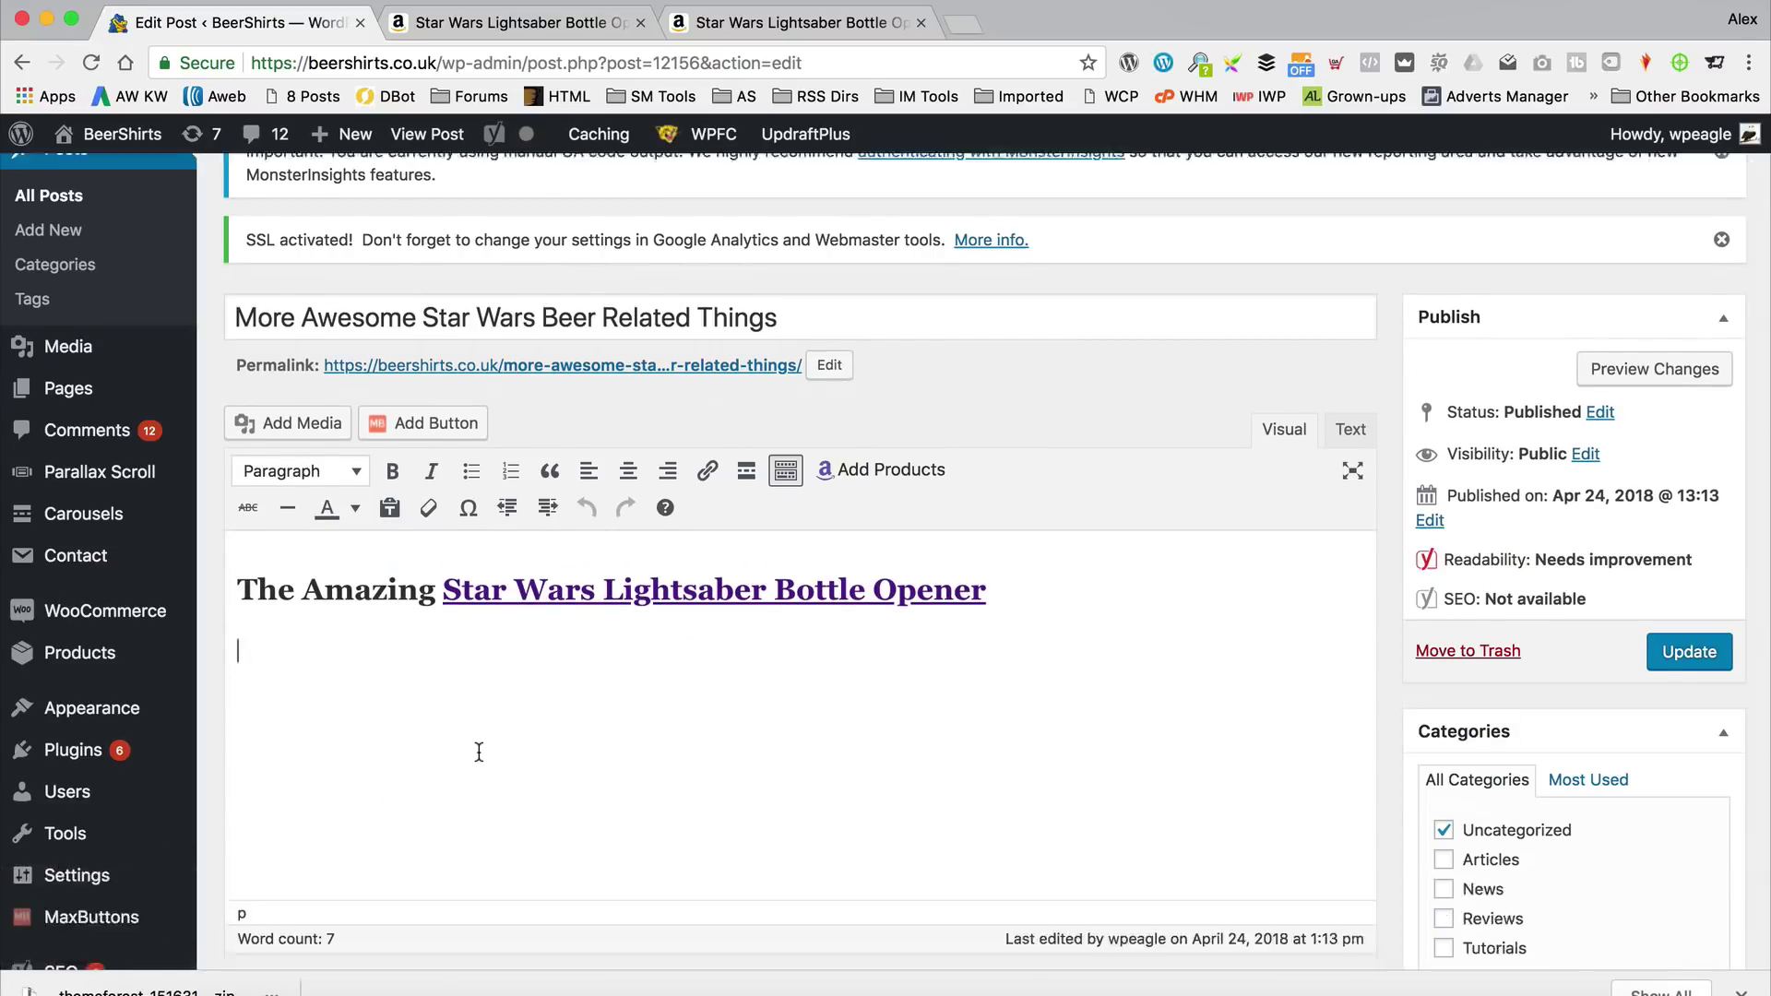
left_click(479, 26)
Set the SiteStripe Image link for the product to the Large size.
left_click(282, 151)
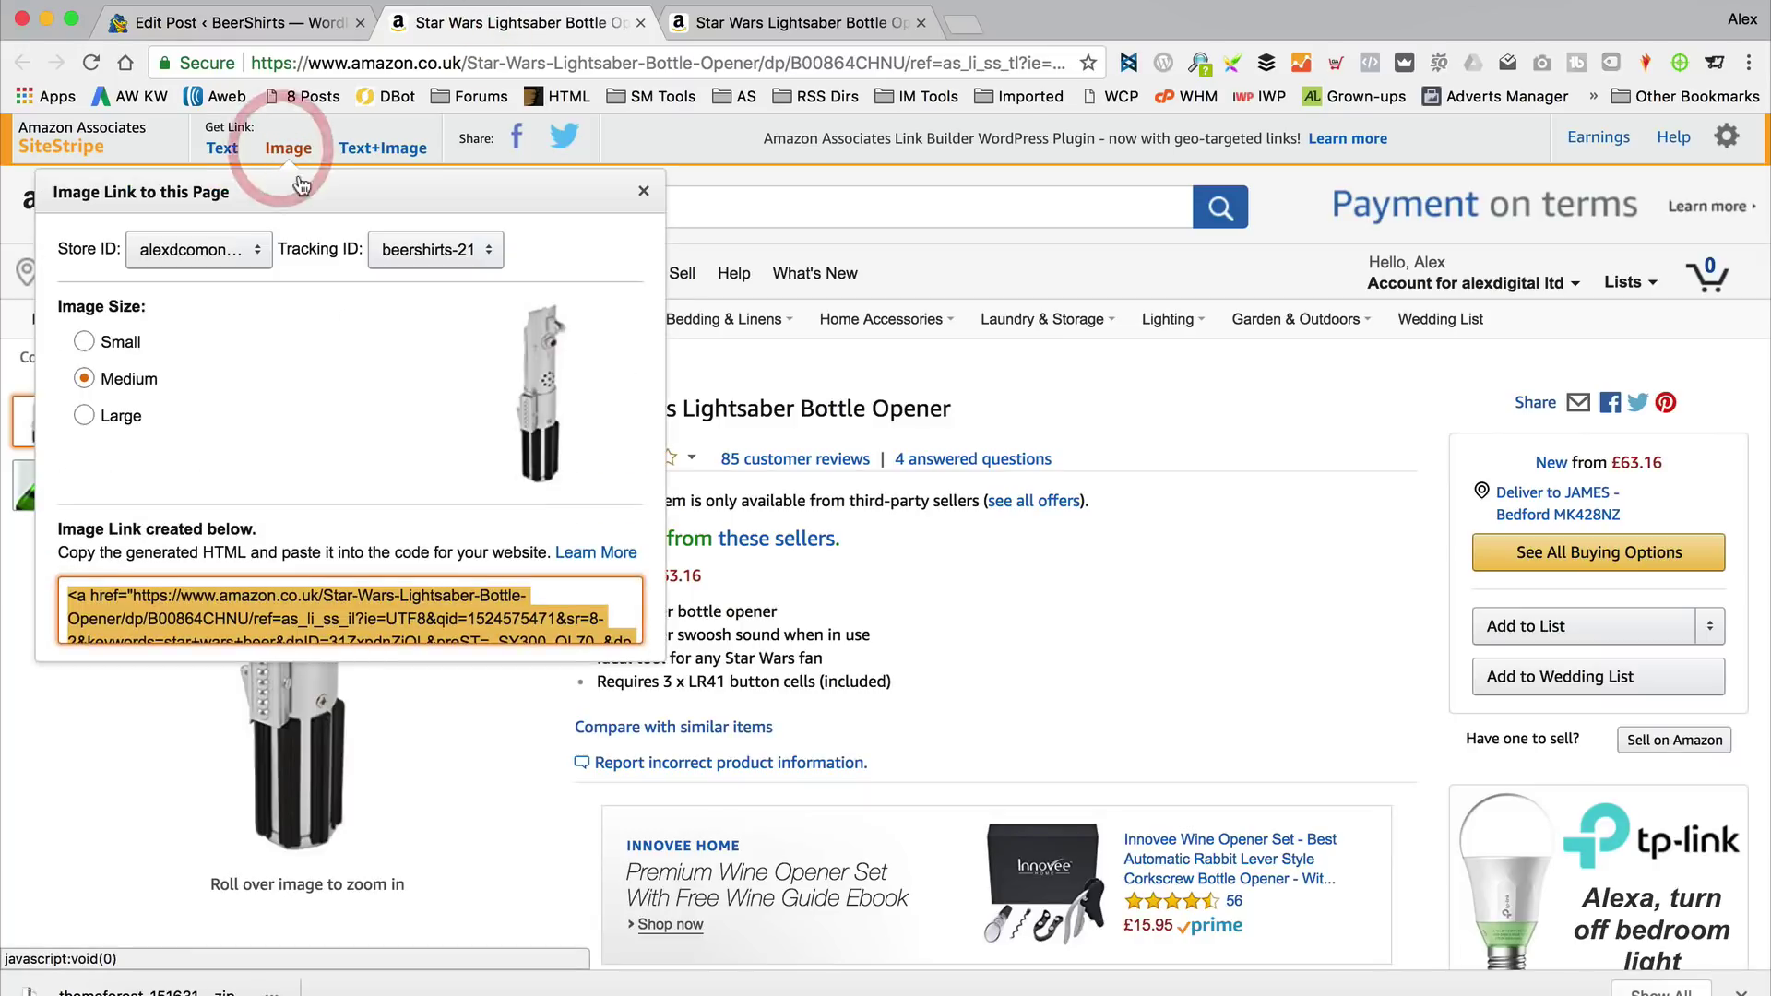
left_click(155, 382)
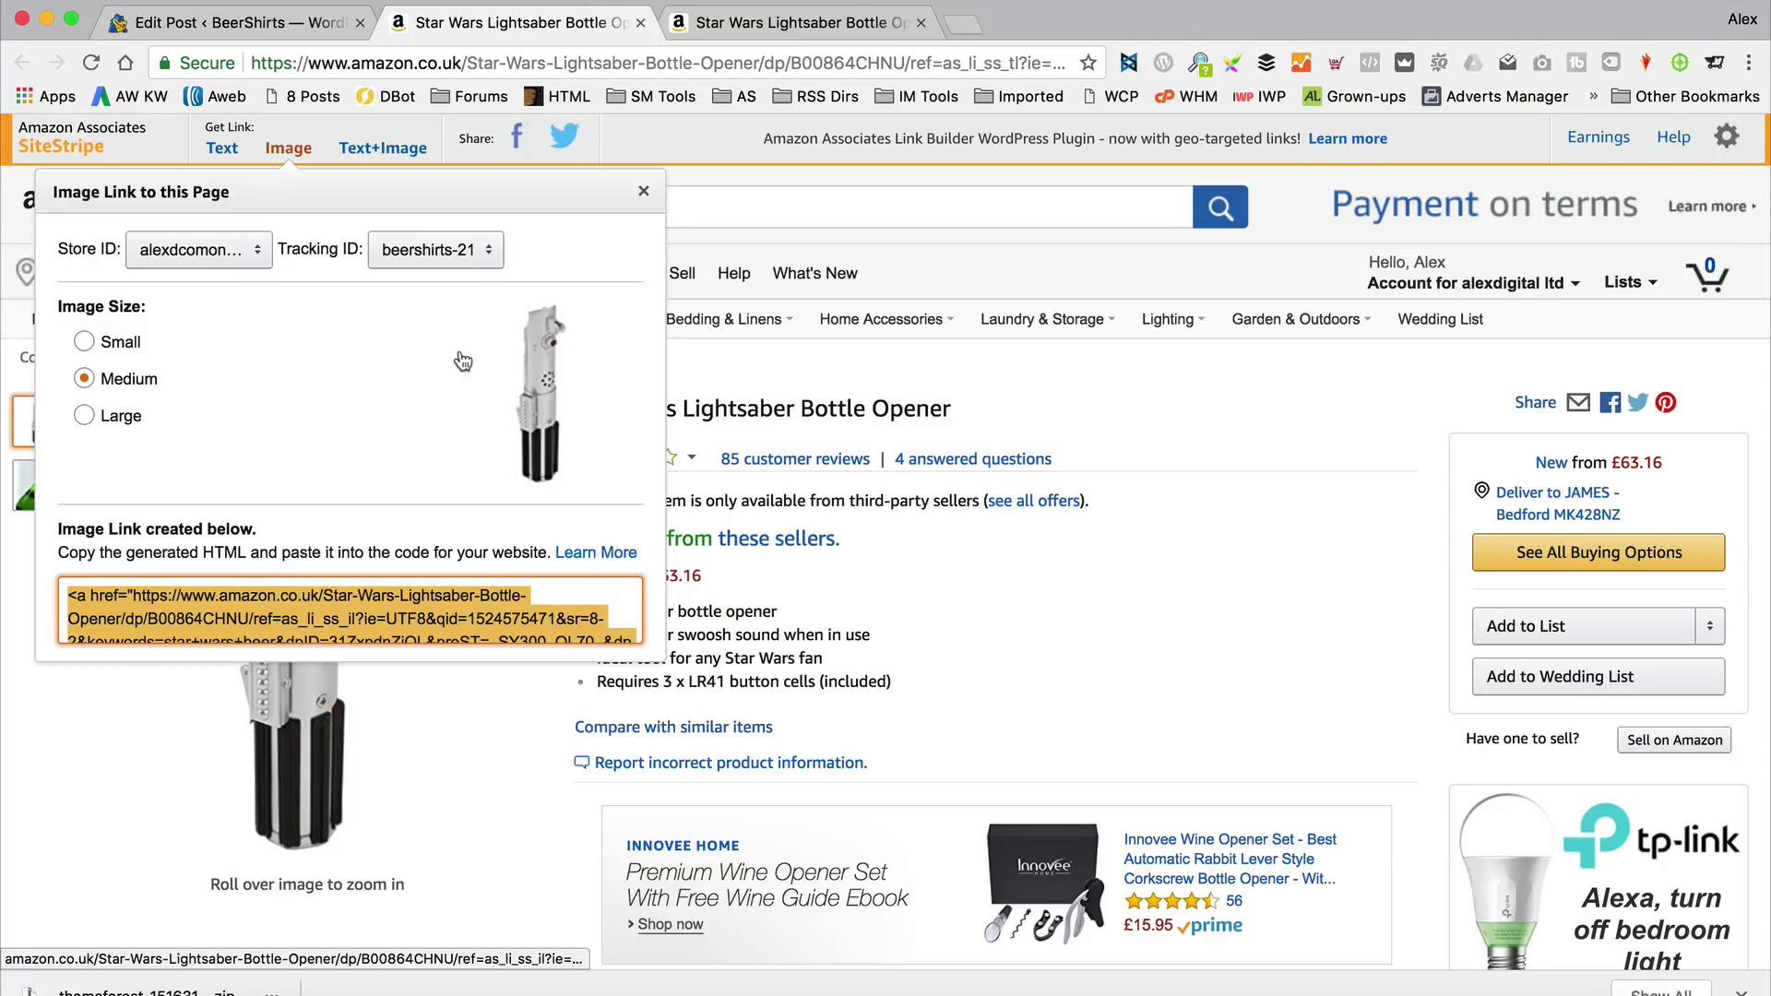
left_click(84, 416)
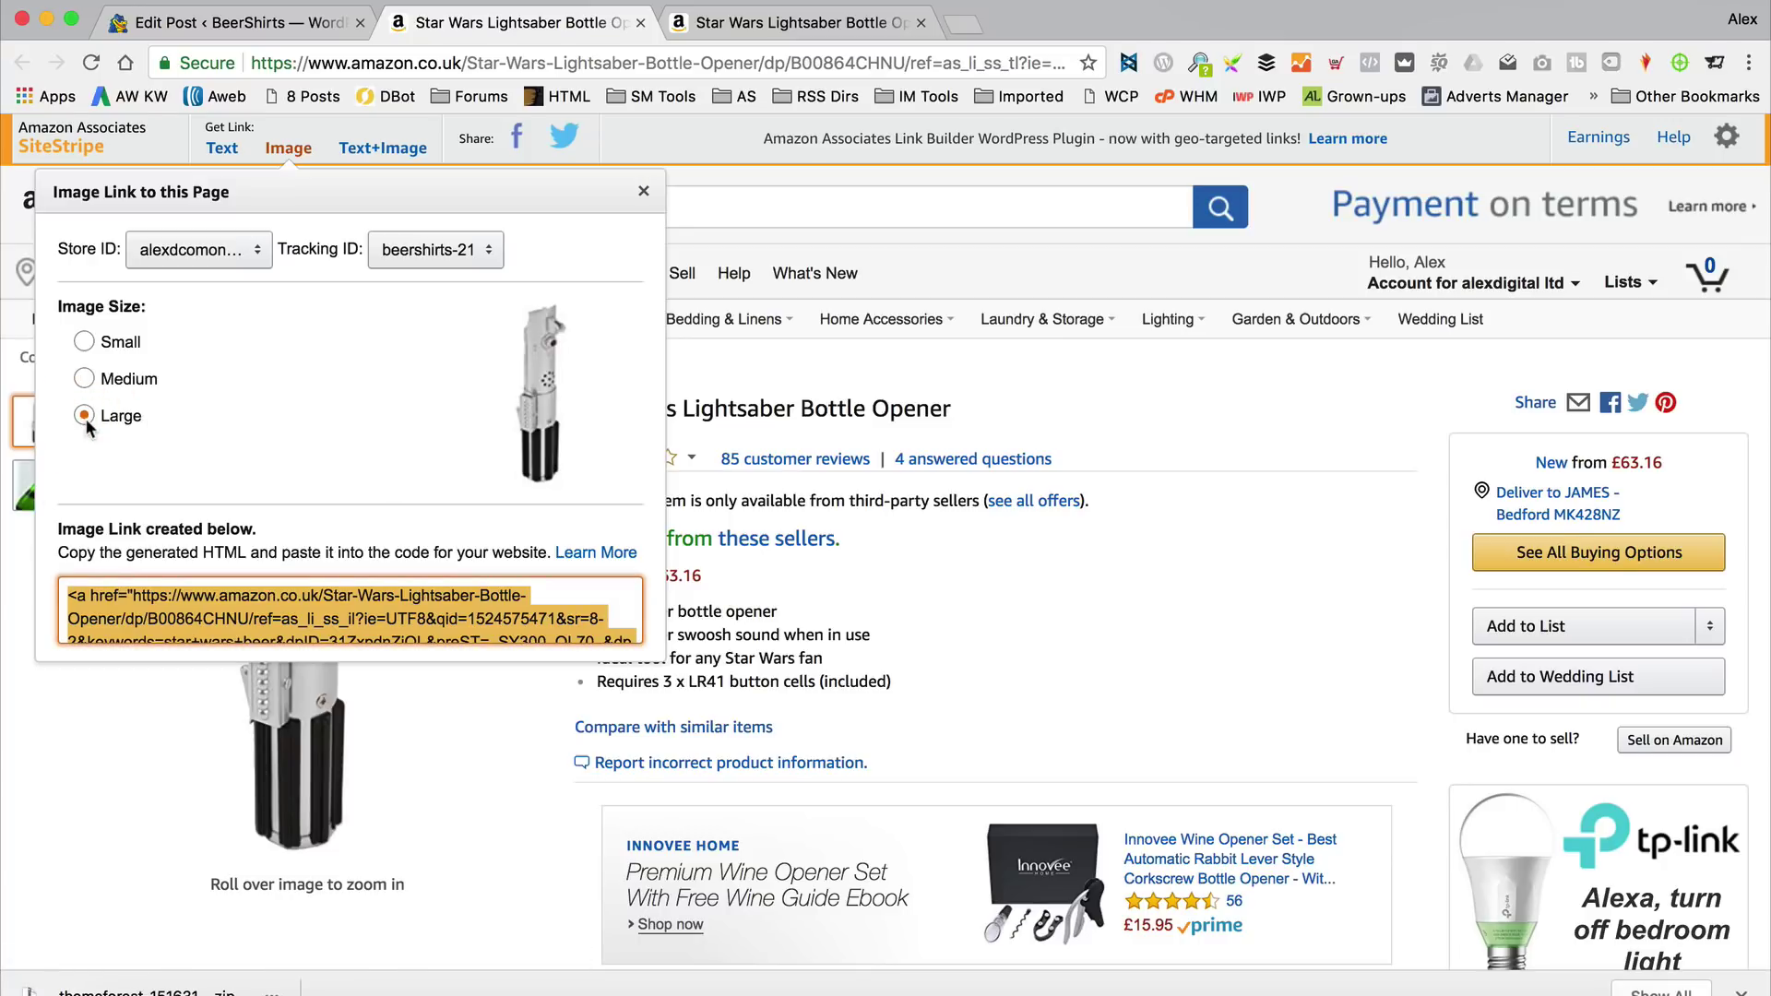
scroll(262, 371, "down", 2)
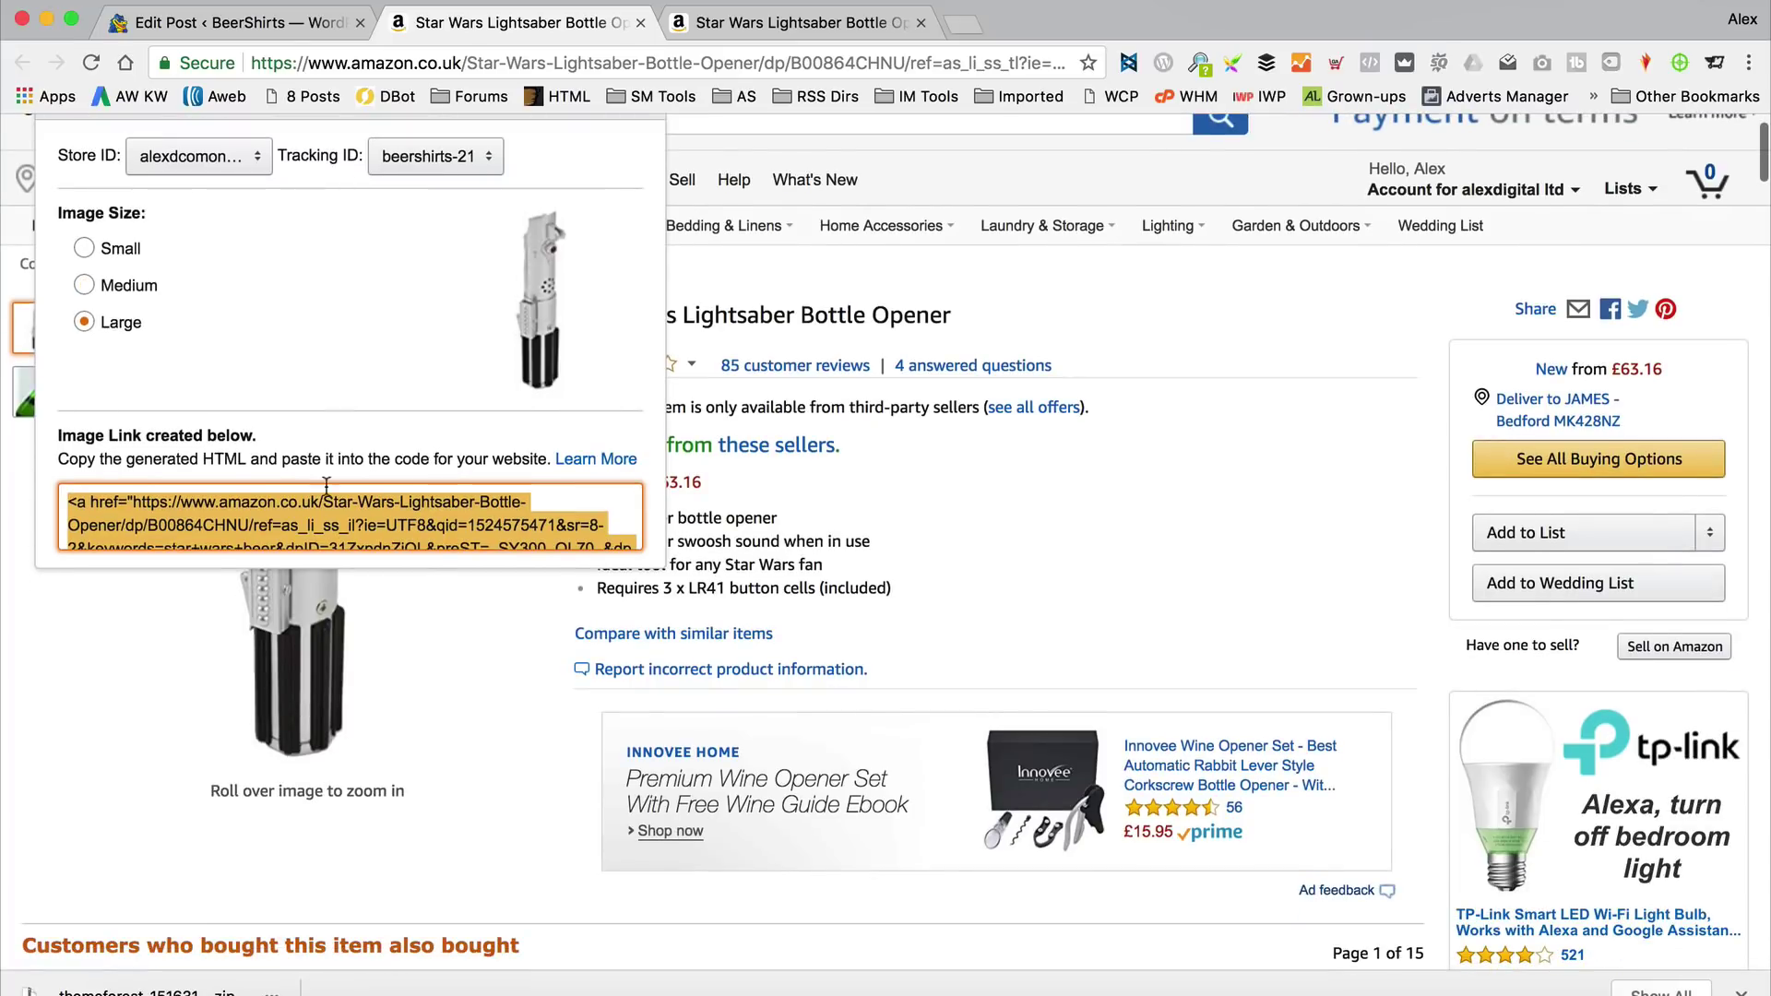
scroll(328, 492, "down", 5)
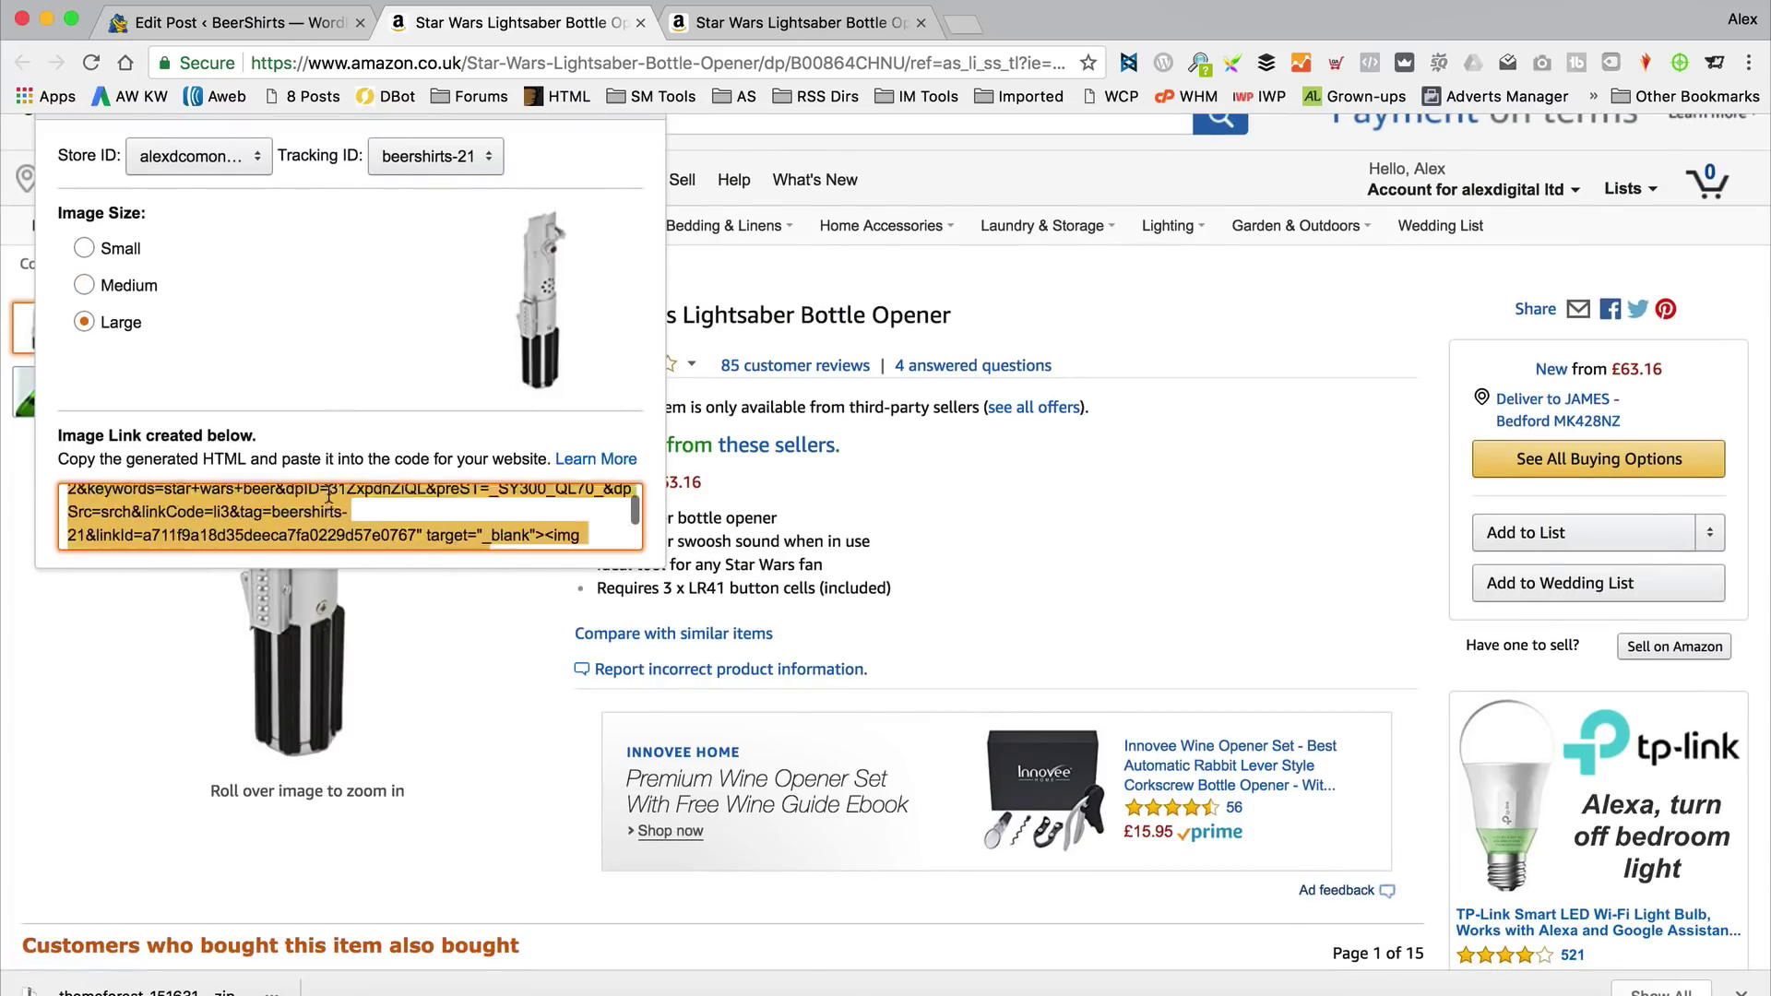
scroll(328, 491, "up", 4)
scroll(328, 492, "up", 4)
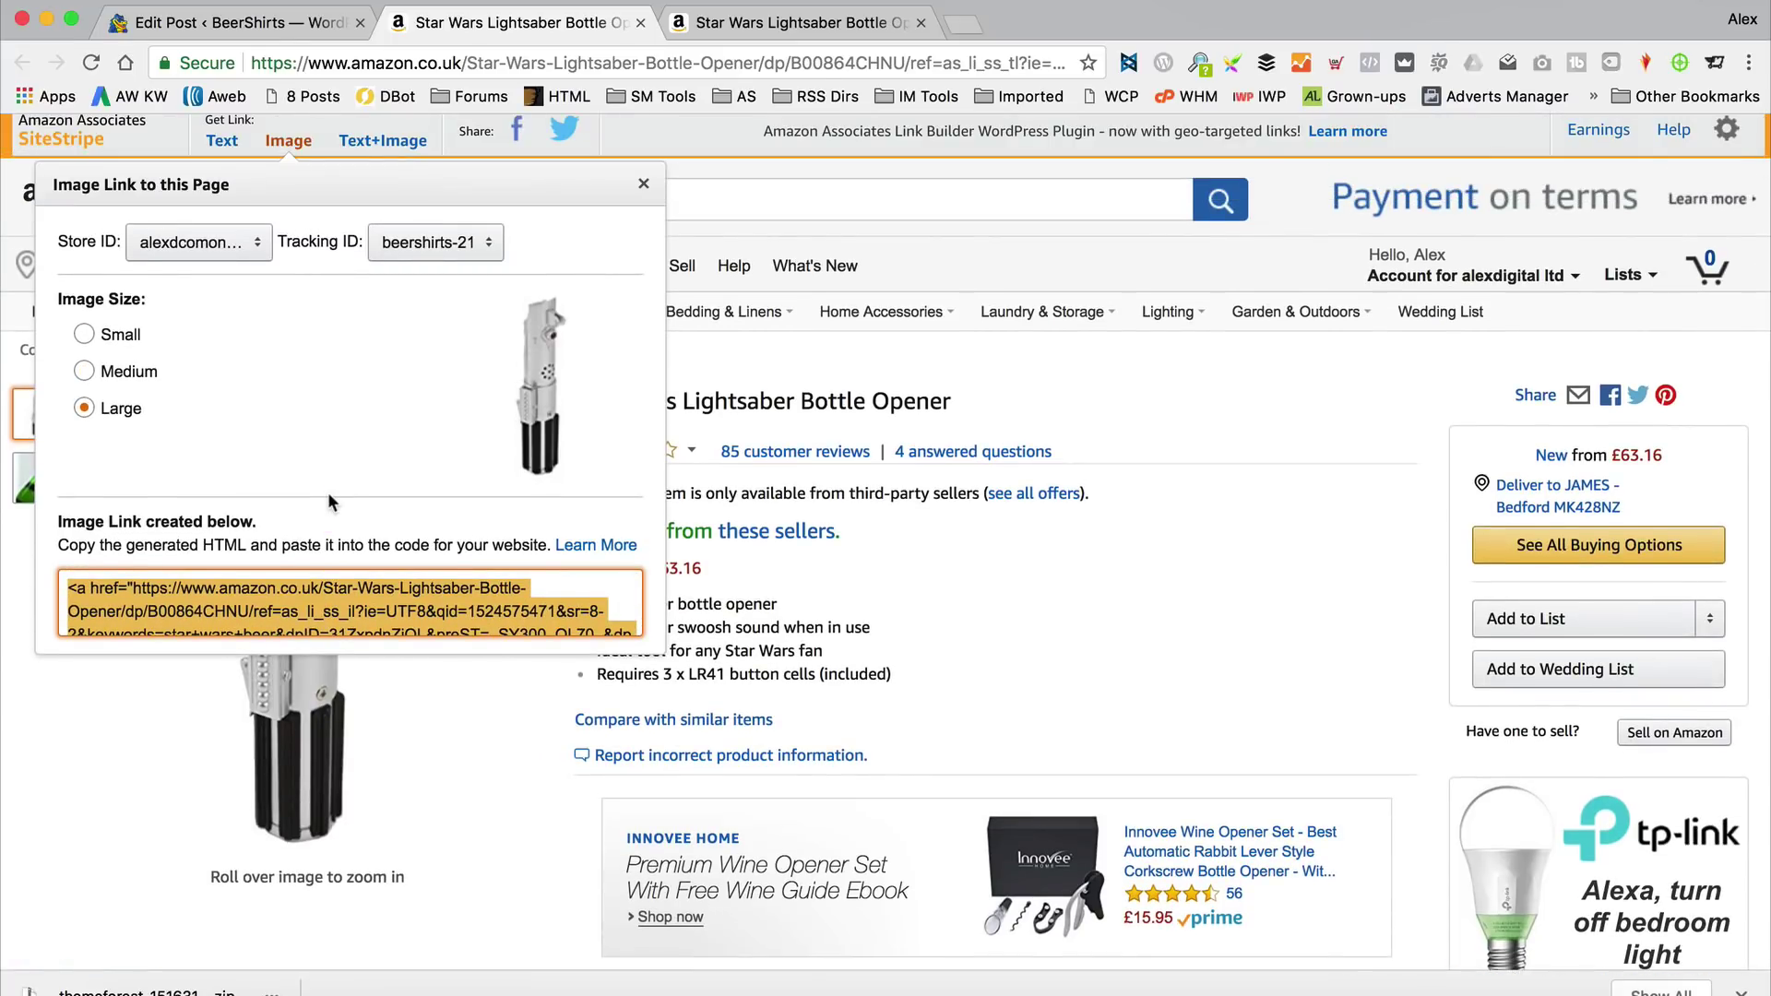
Select and copy the generated image-link HTML code.
left_click(277, 605)
left_click(284, 605)
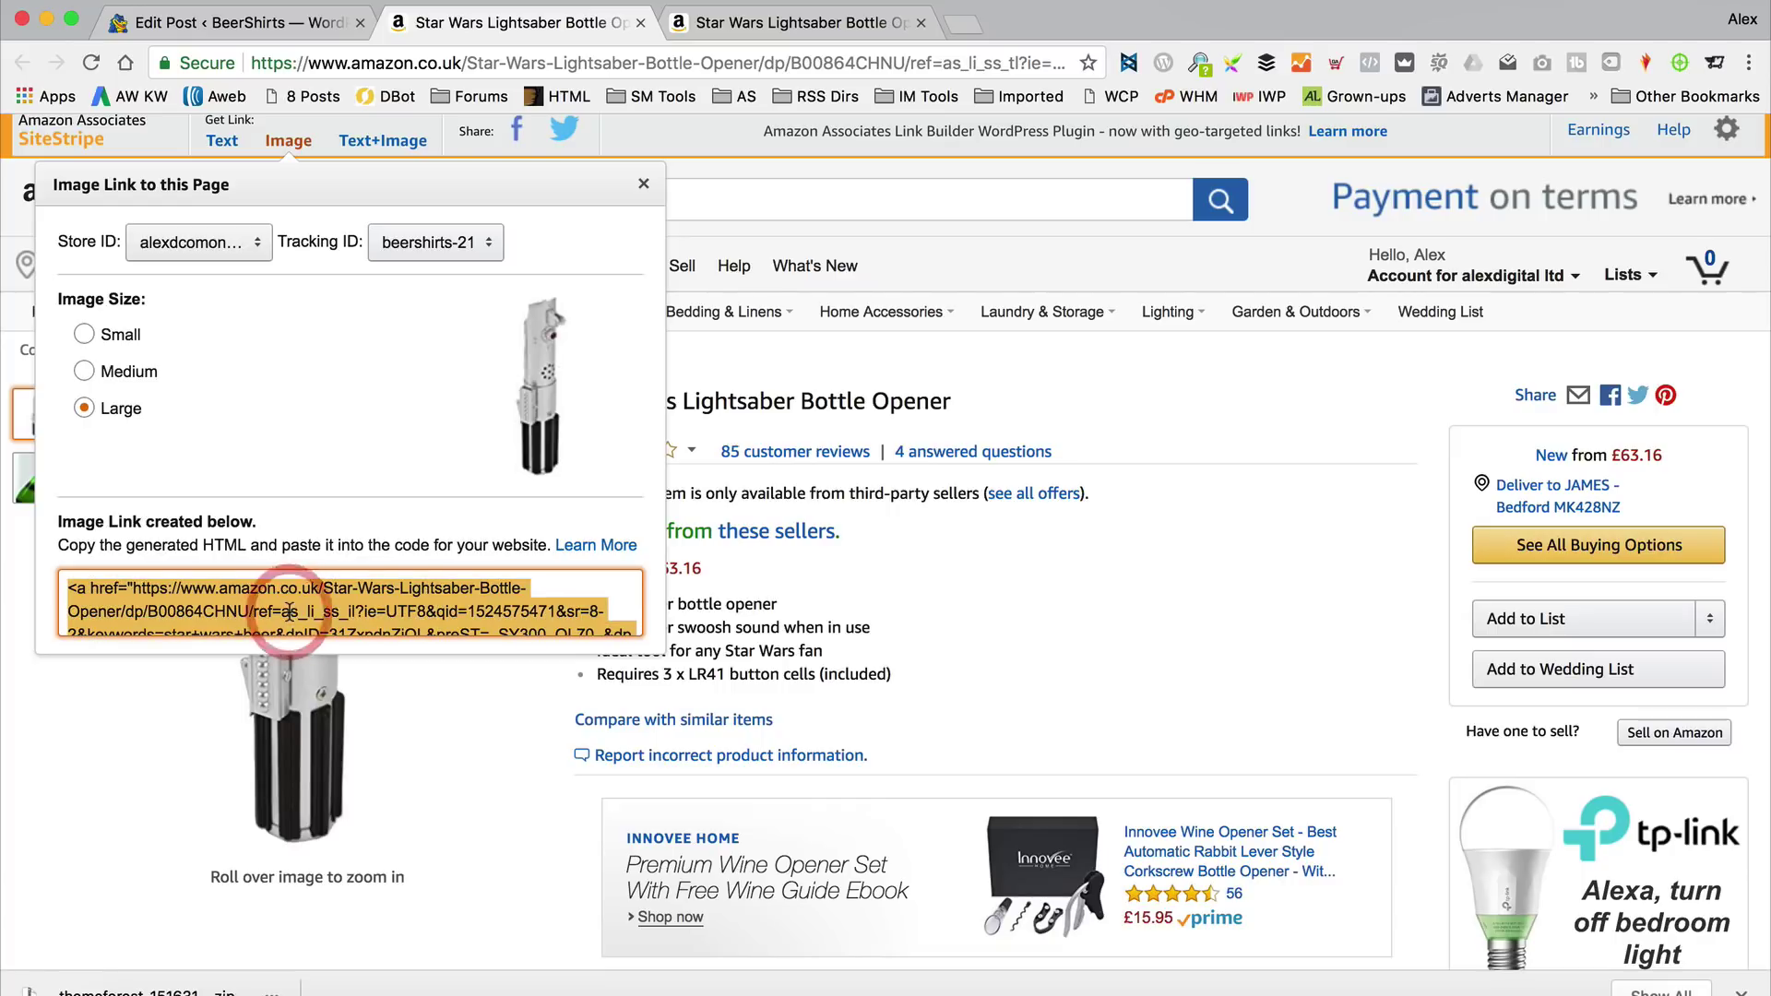
scroll(333, 611, "down", 1)
left_click(333, 610)
left_click(332, 611)
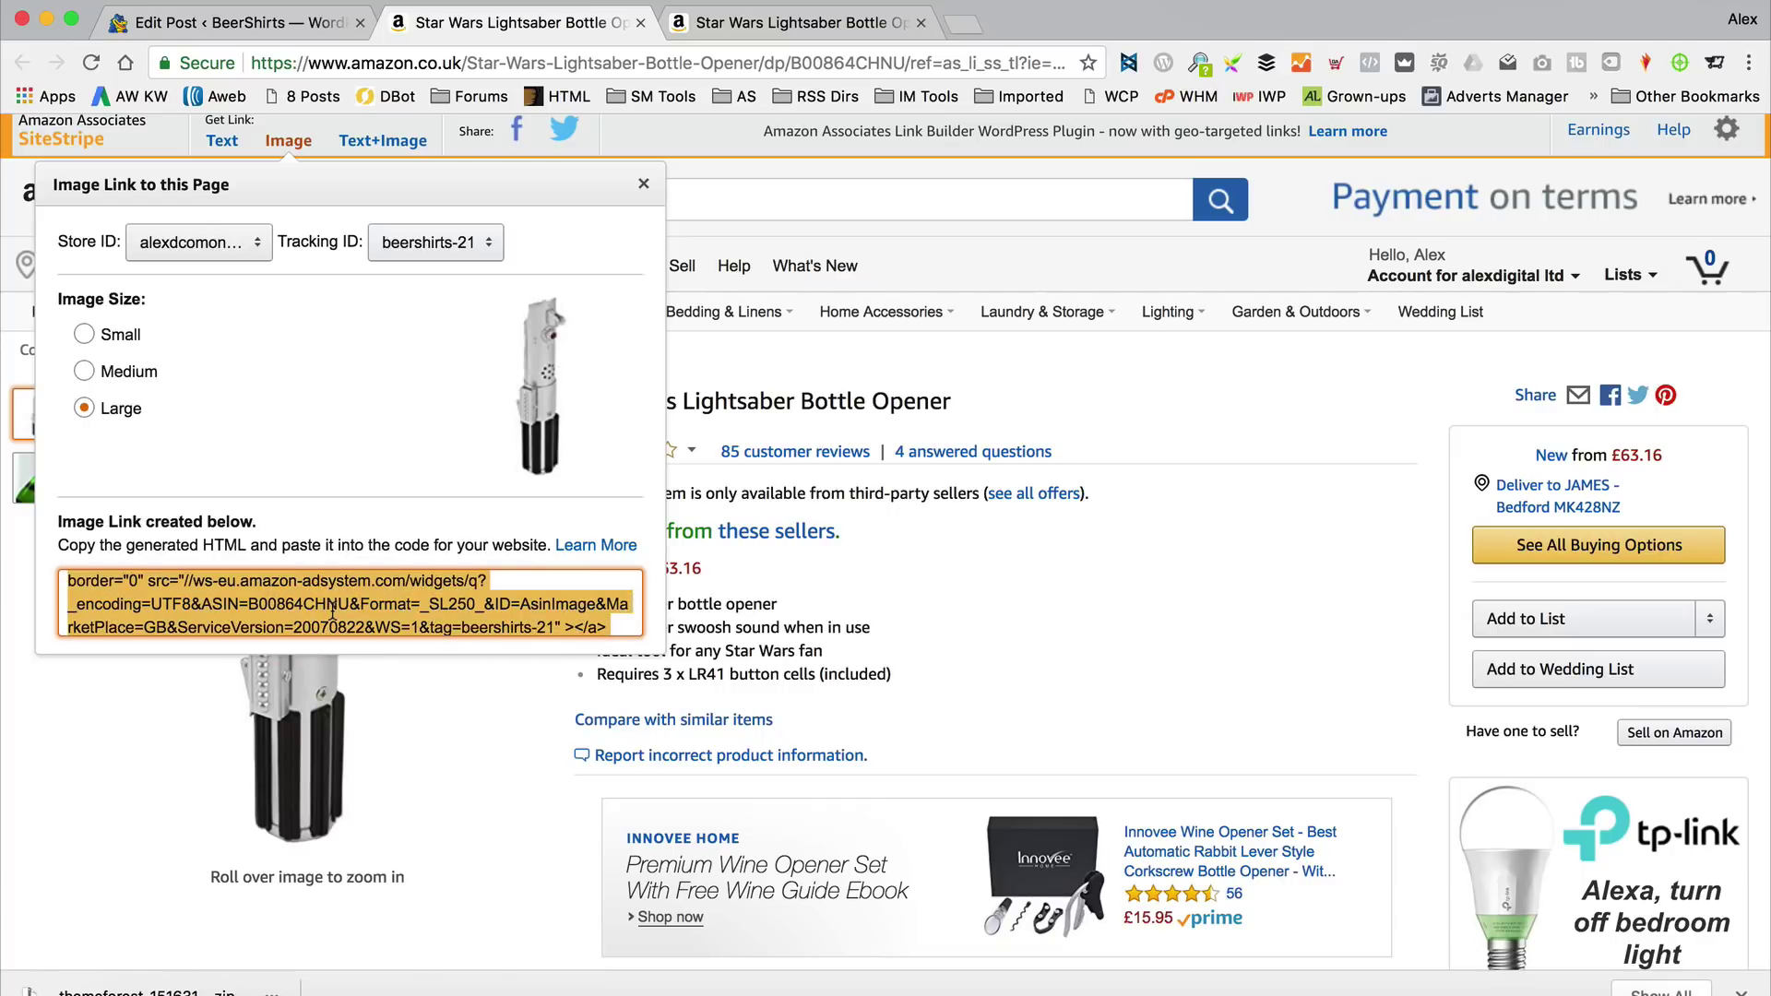
scroll(333, 611, "down", 3)
scroll(332, 611, "up", 3)
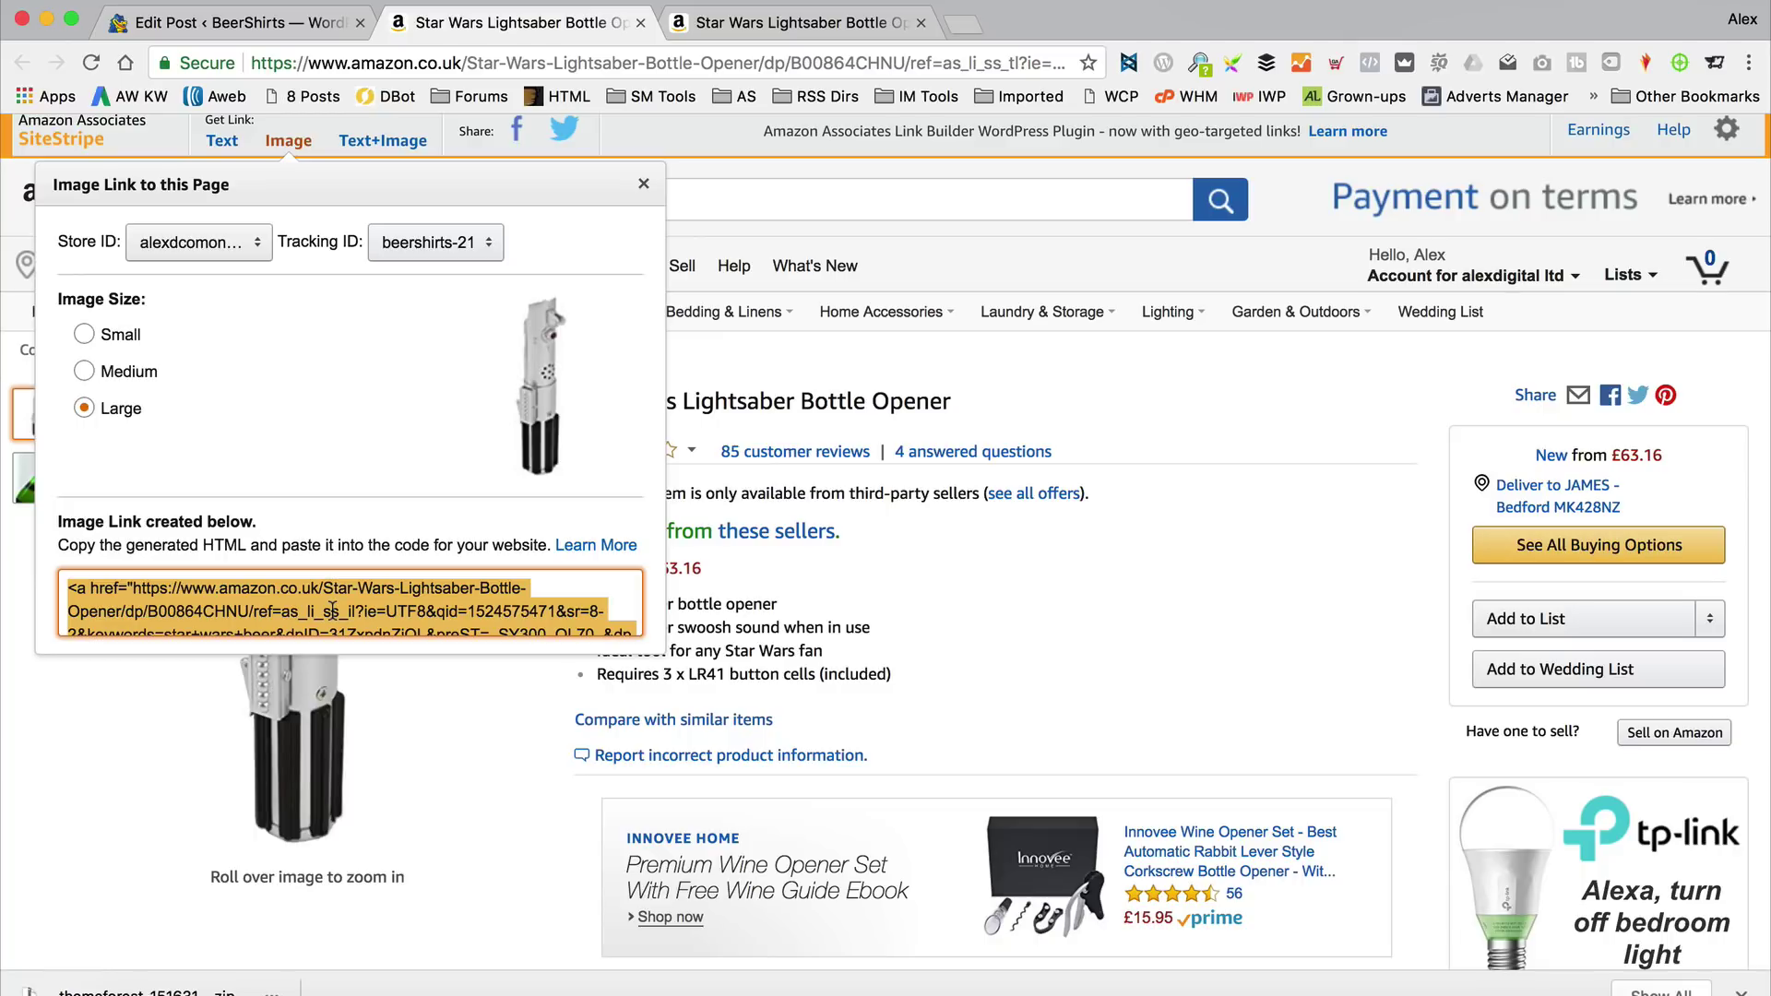
In the Text view, replace the stray &nbsp; below the heading with the pasted Amazon image HTML.
left_click(241, 30)
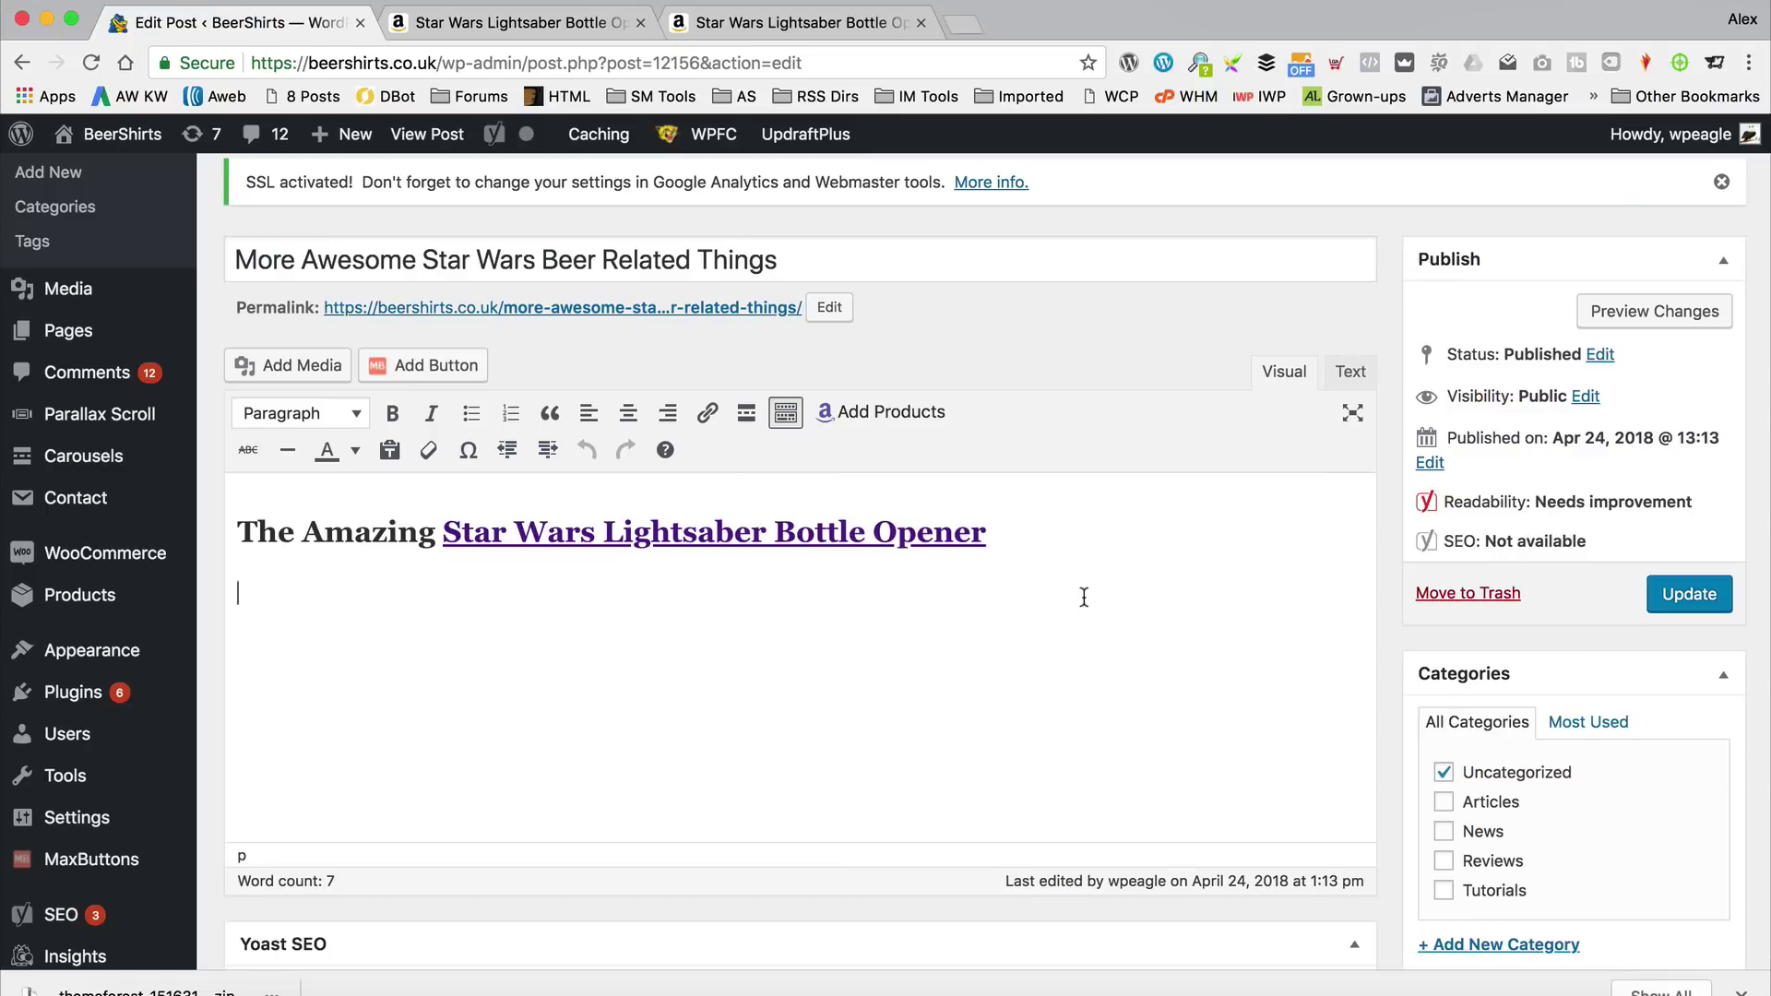
left_click(1363, 371)
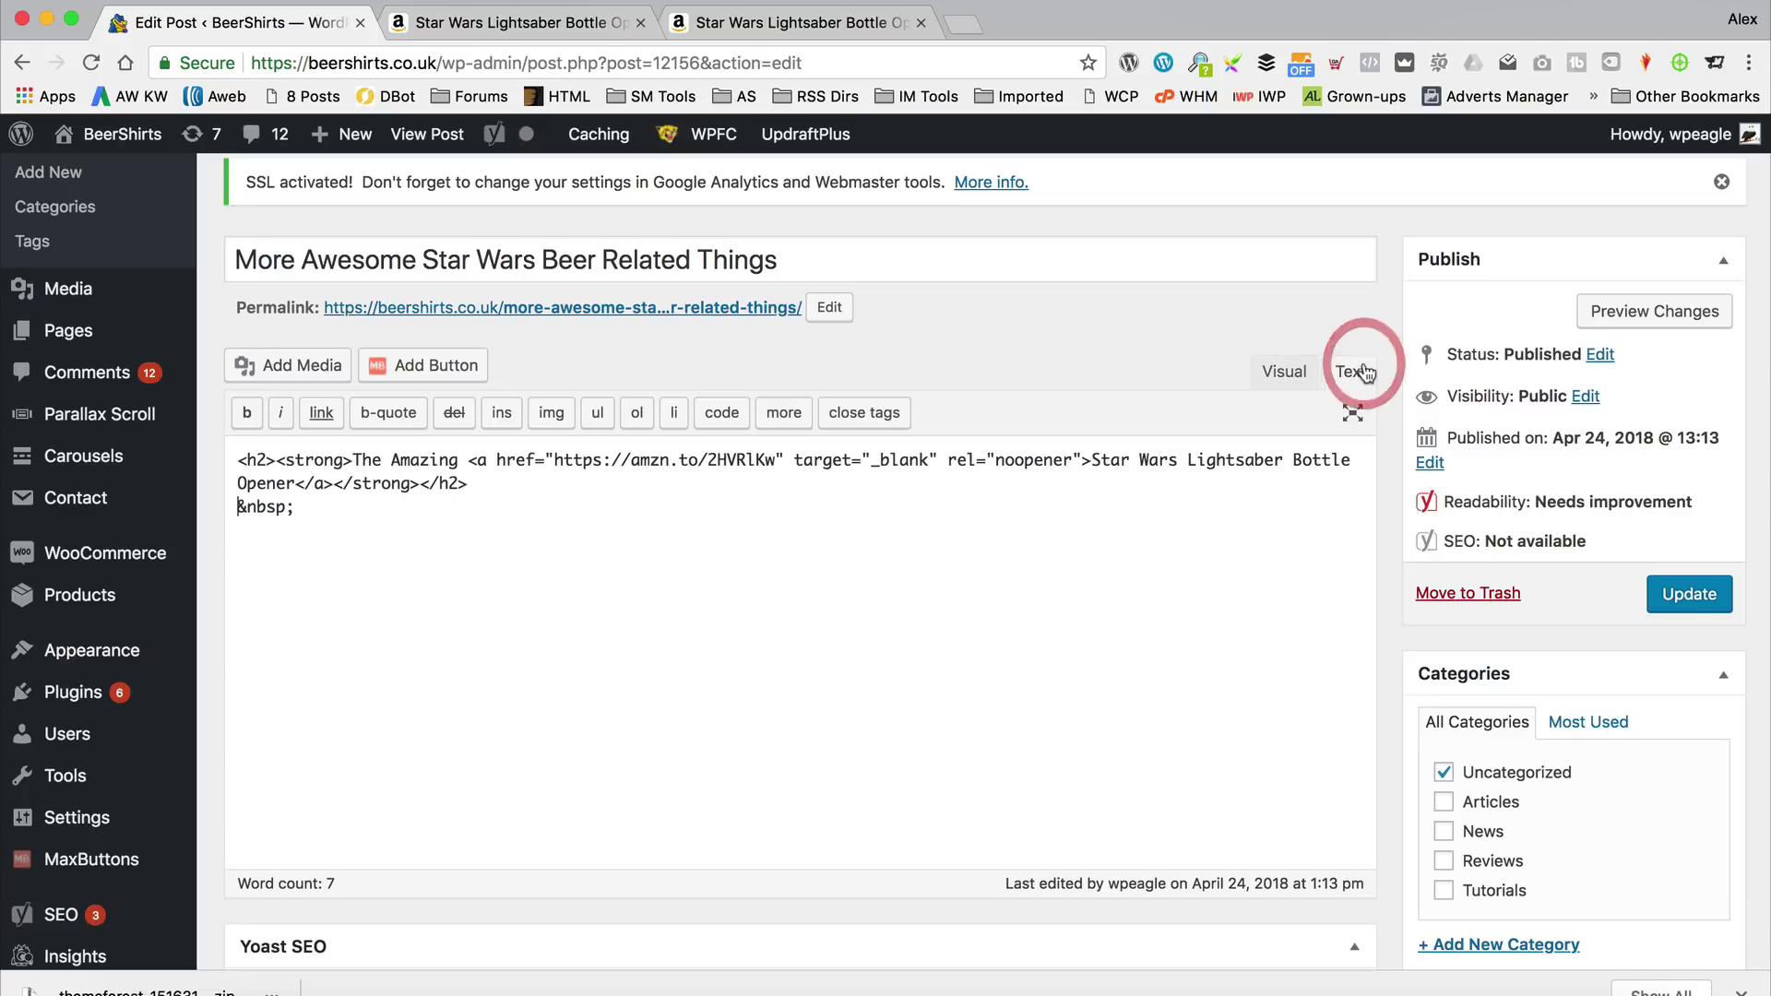
left_click(335, 551)
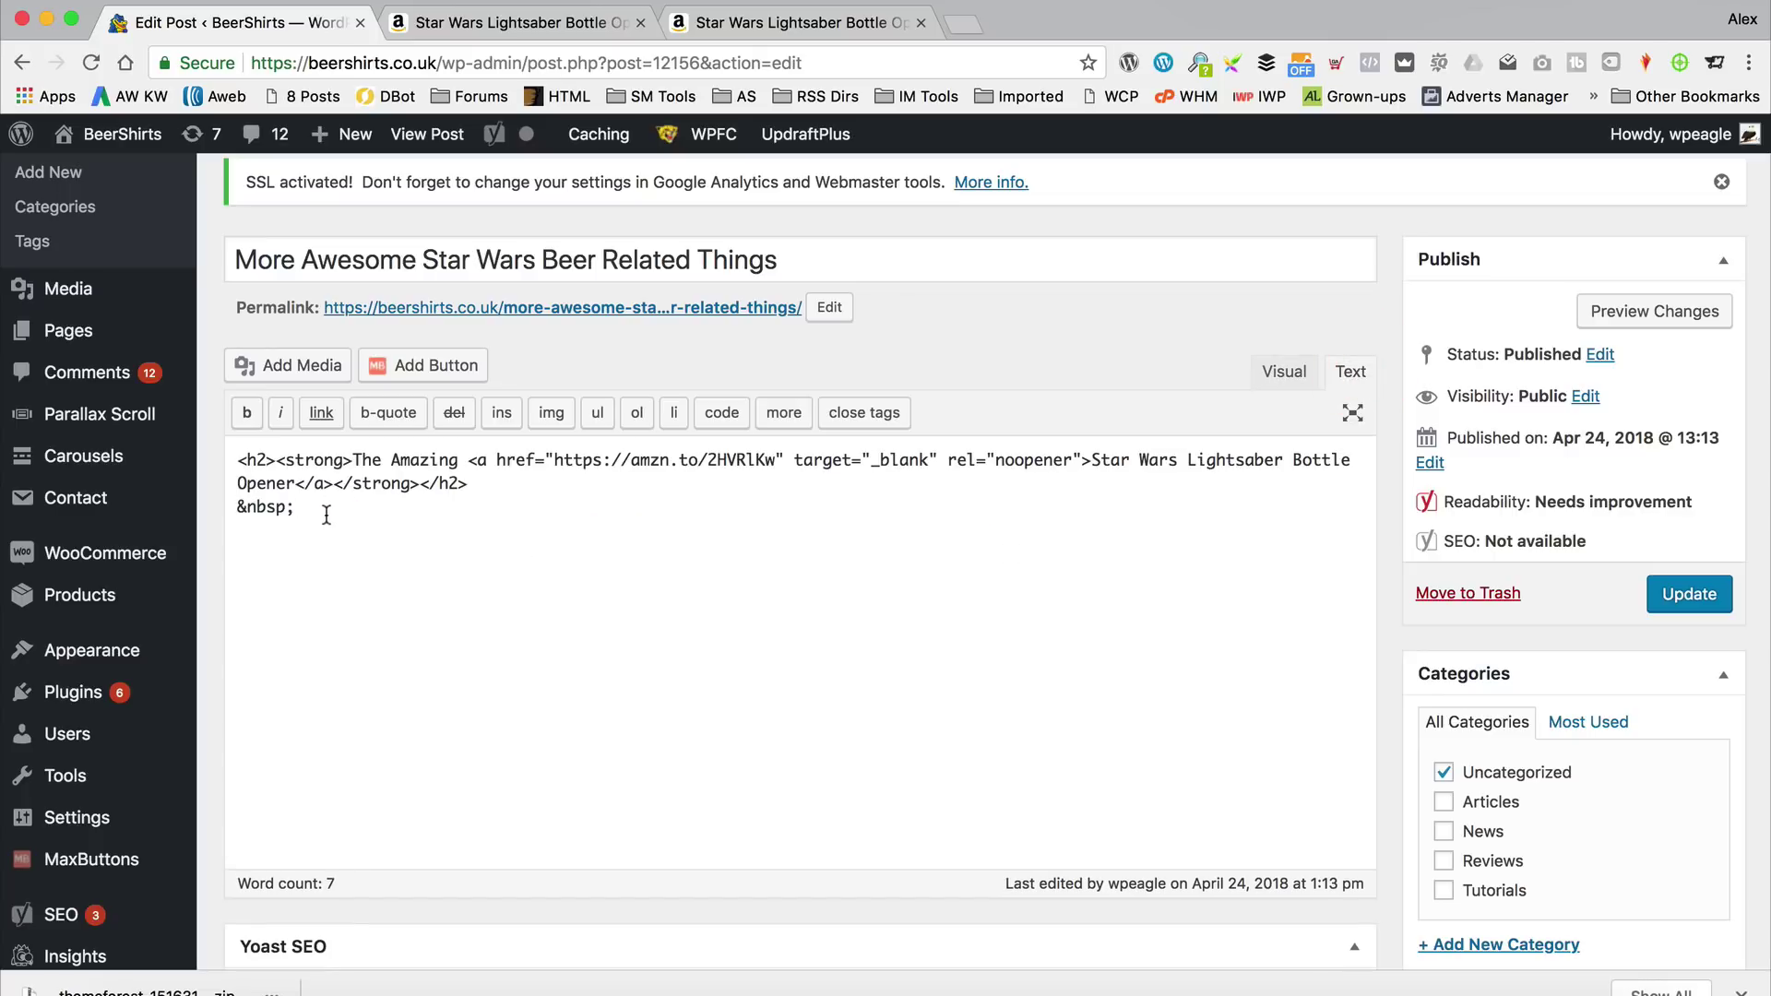
left_click_drag(321, 507, 221, 509)
key("BackSpace")
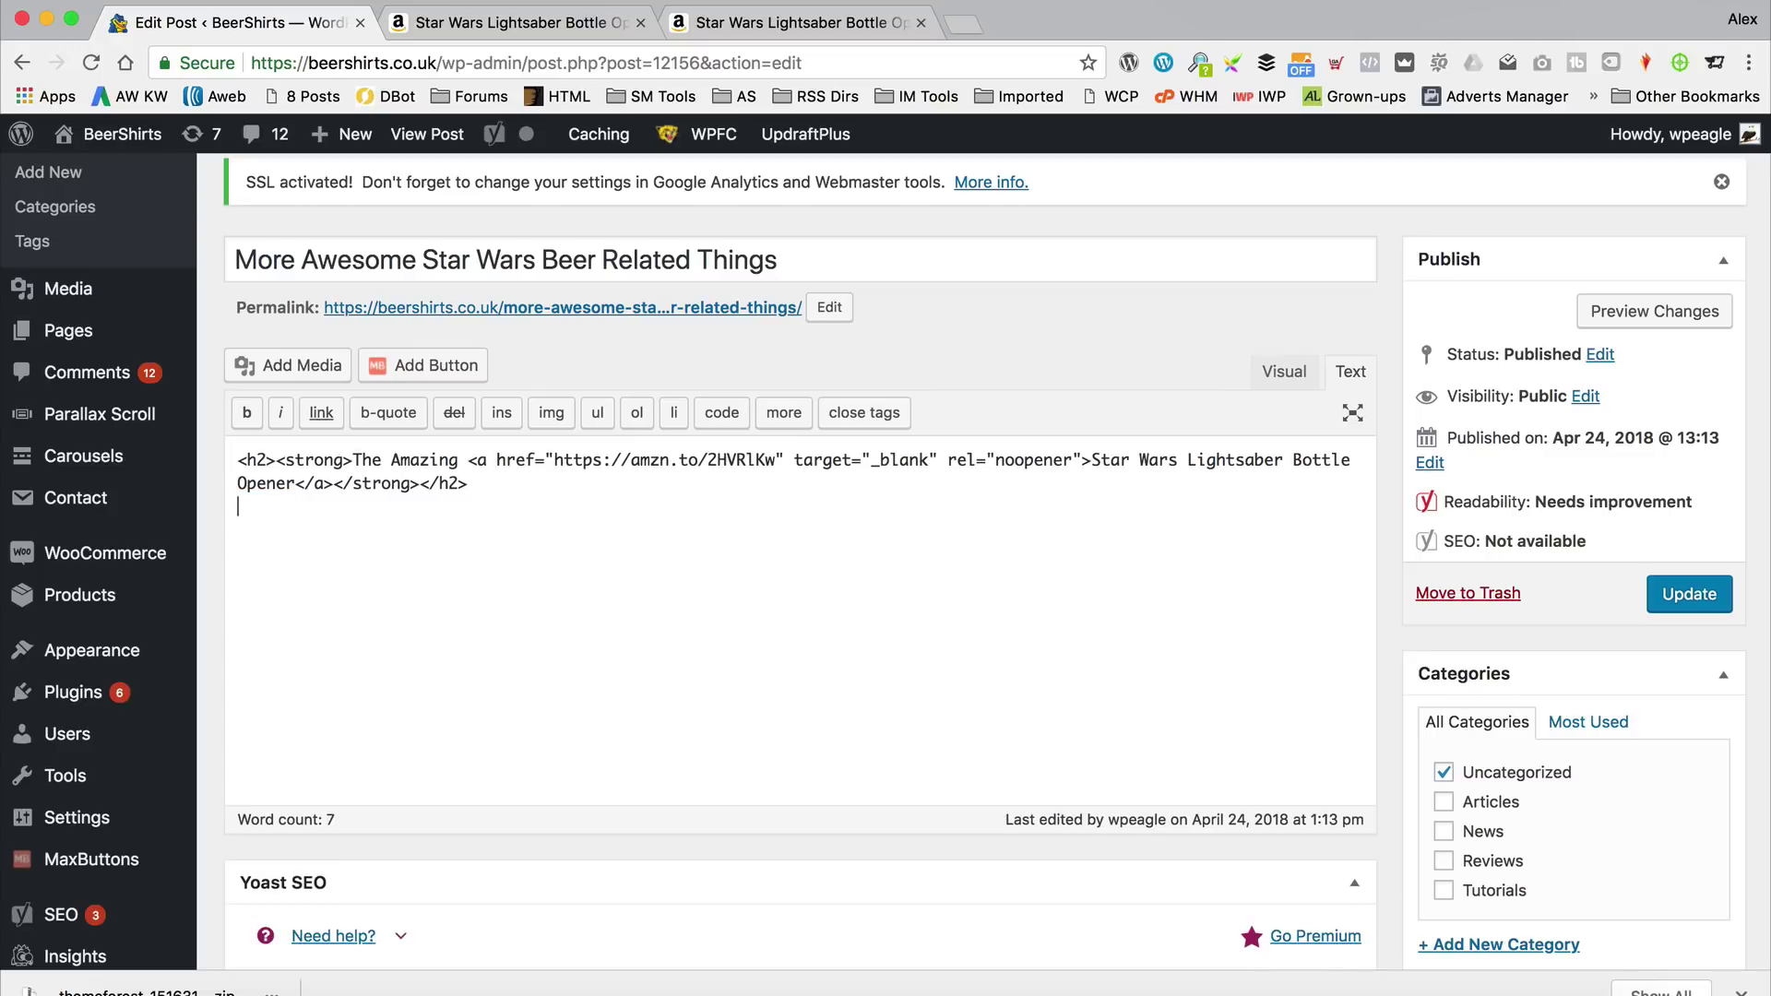
key("super+v")
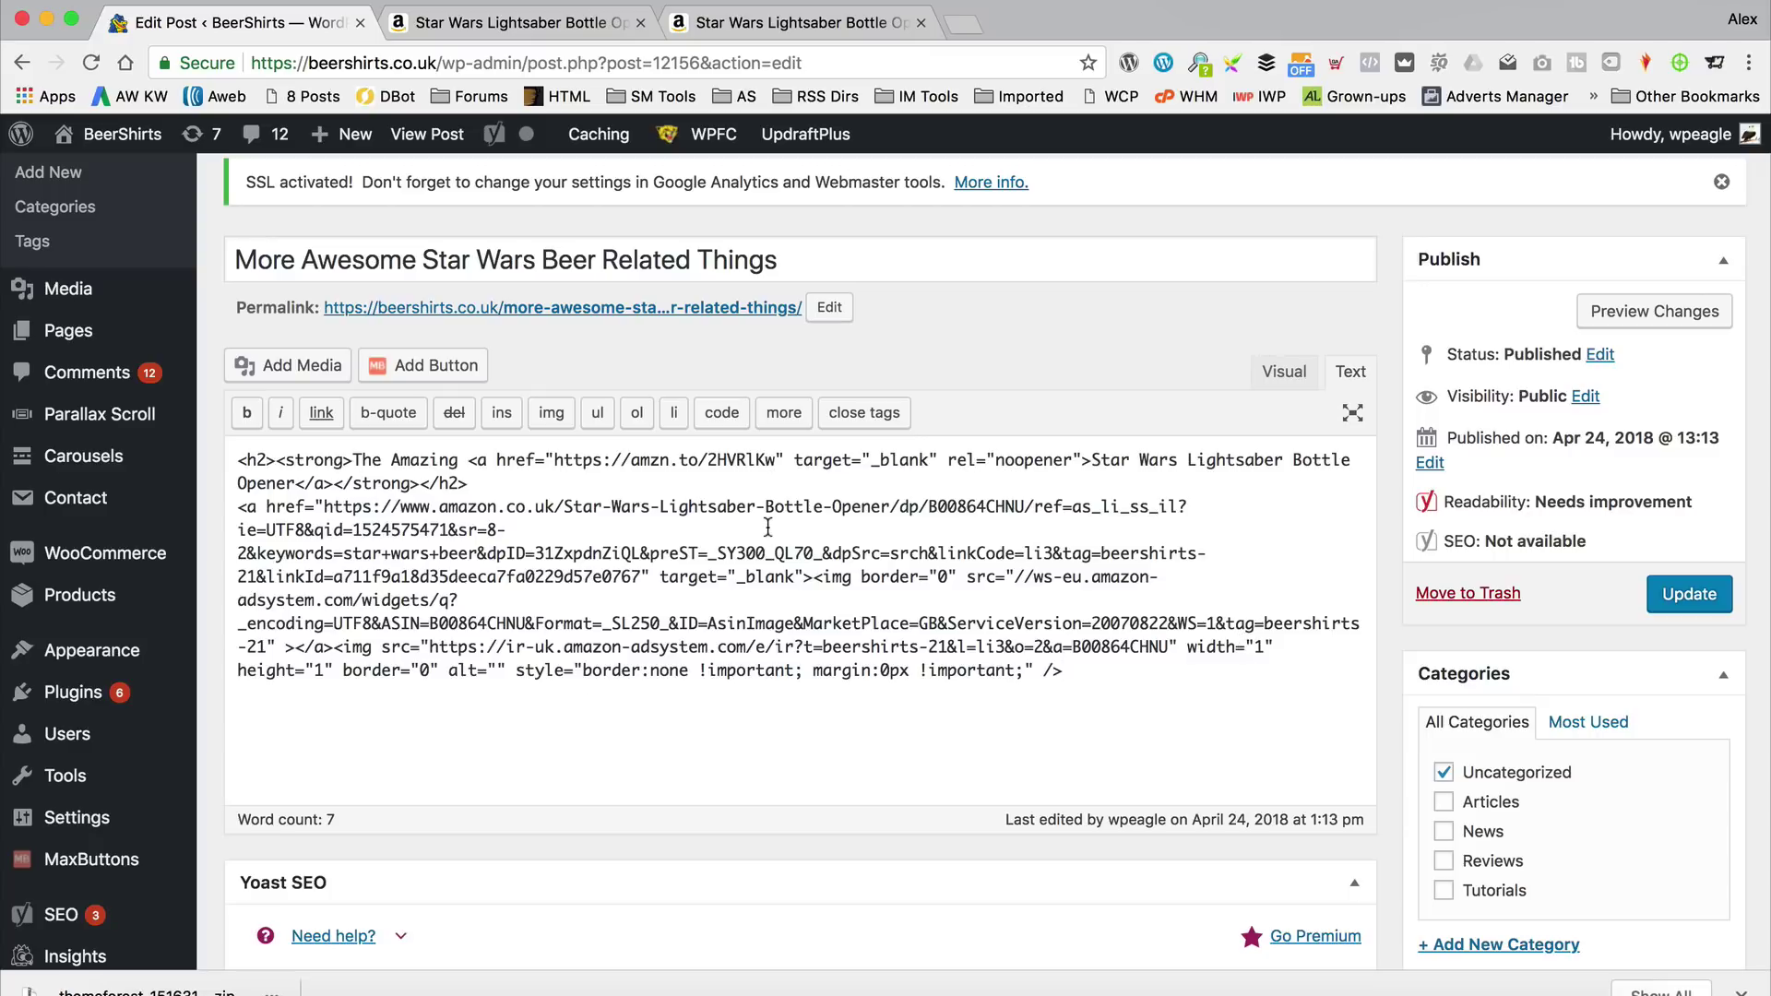
Update the post and check the heading and product image on the live page.
left_click(1686, 593)
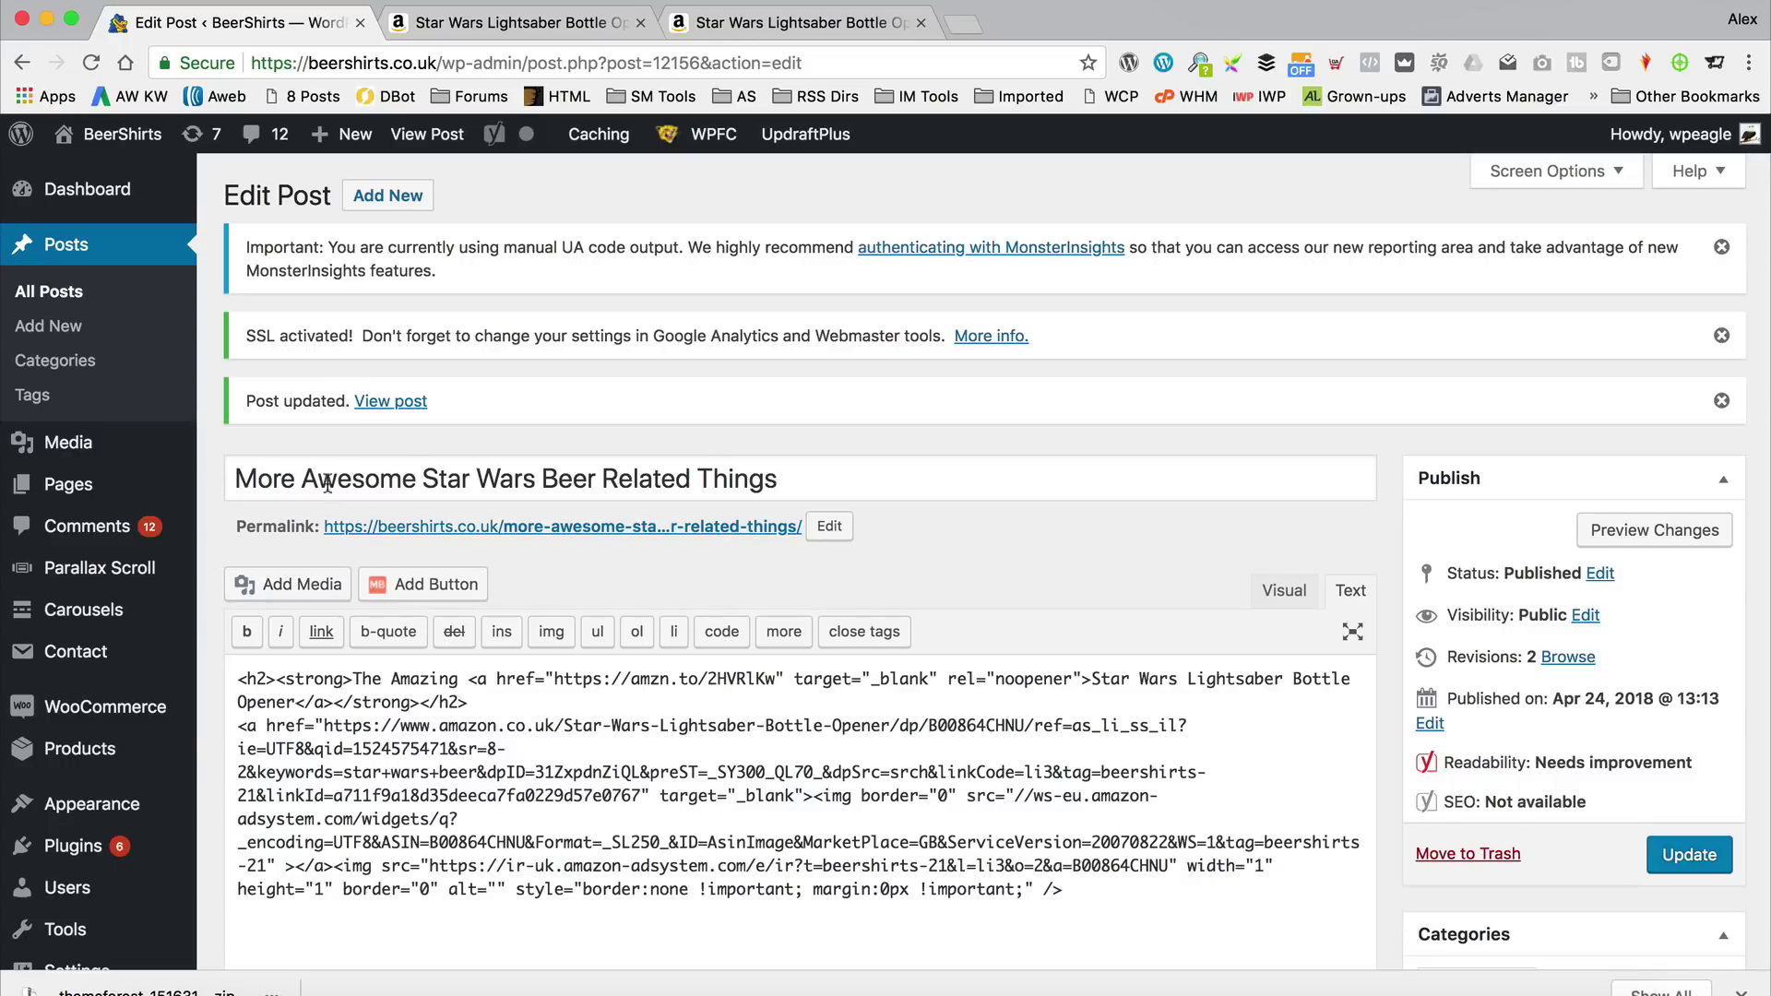
left_click(374, 404)
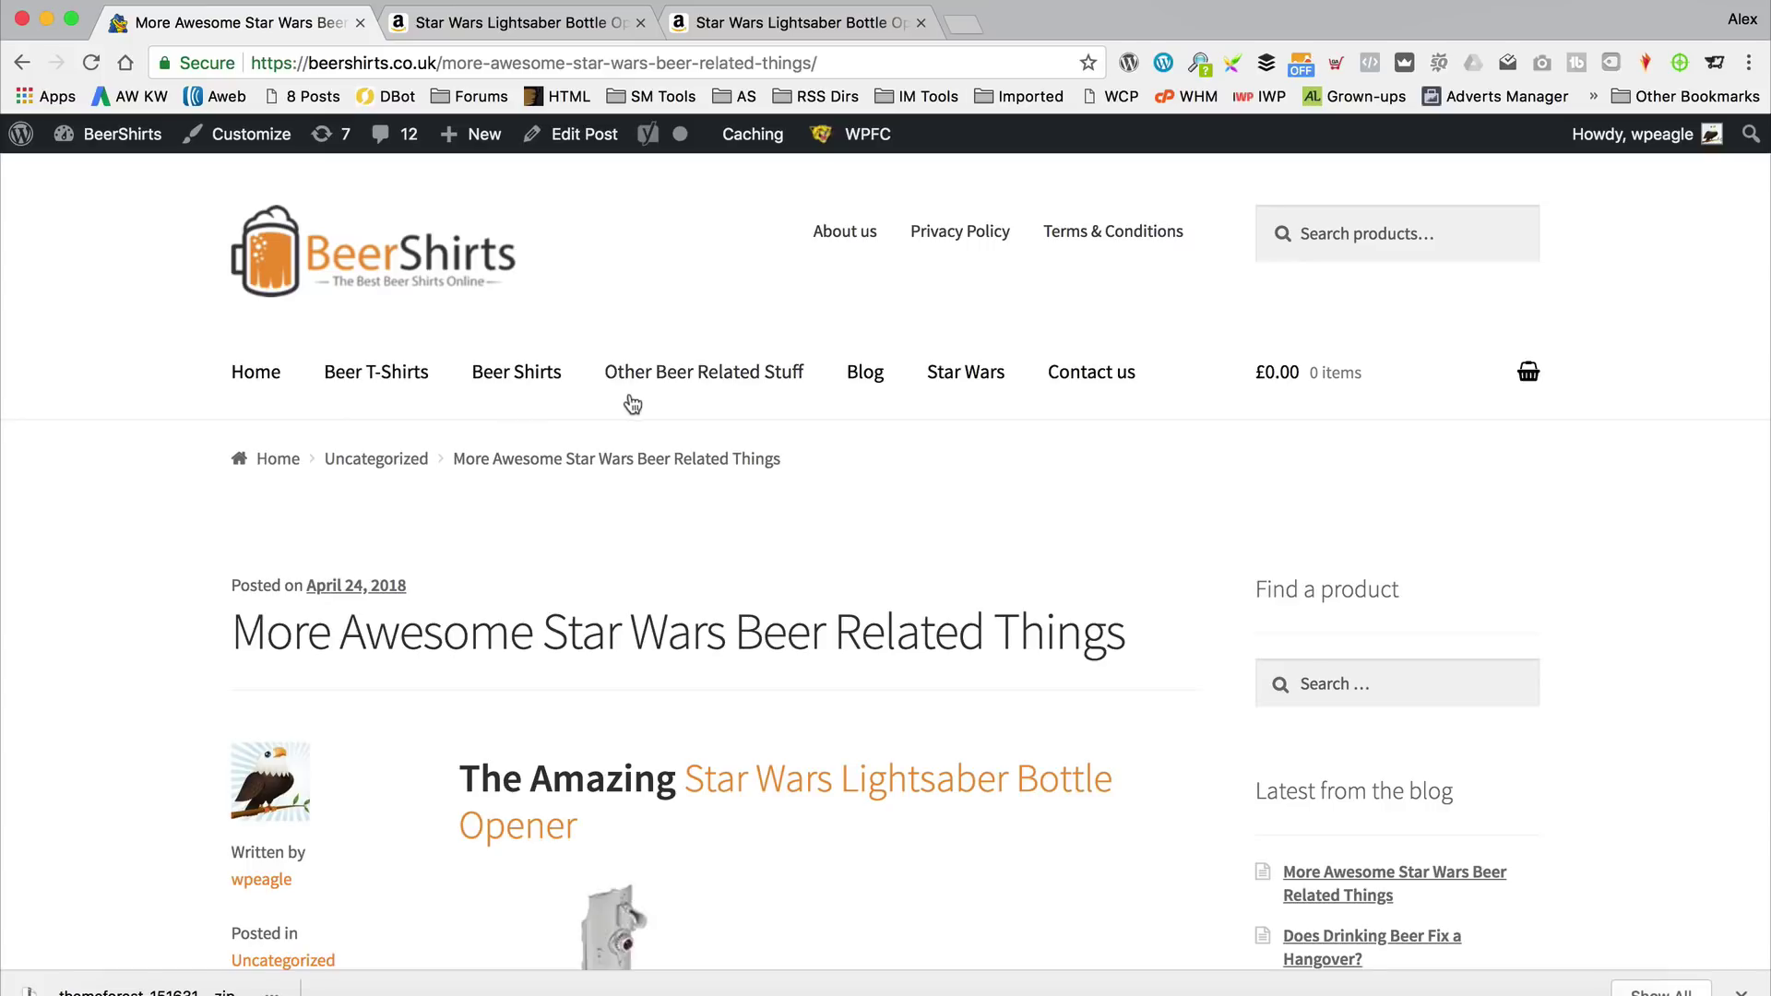
scroll(637, 406, "down", 5)
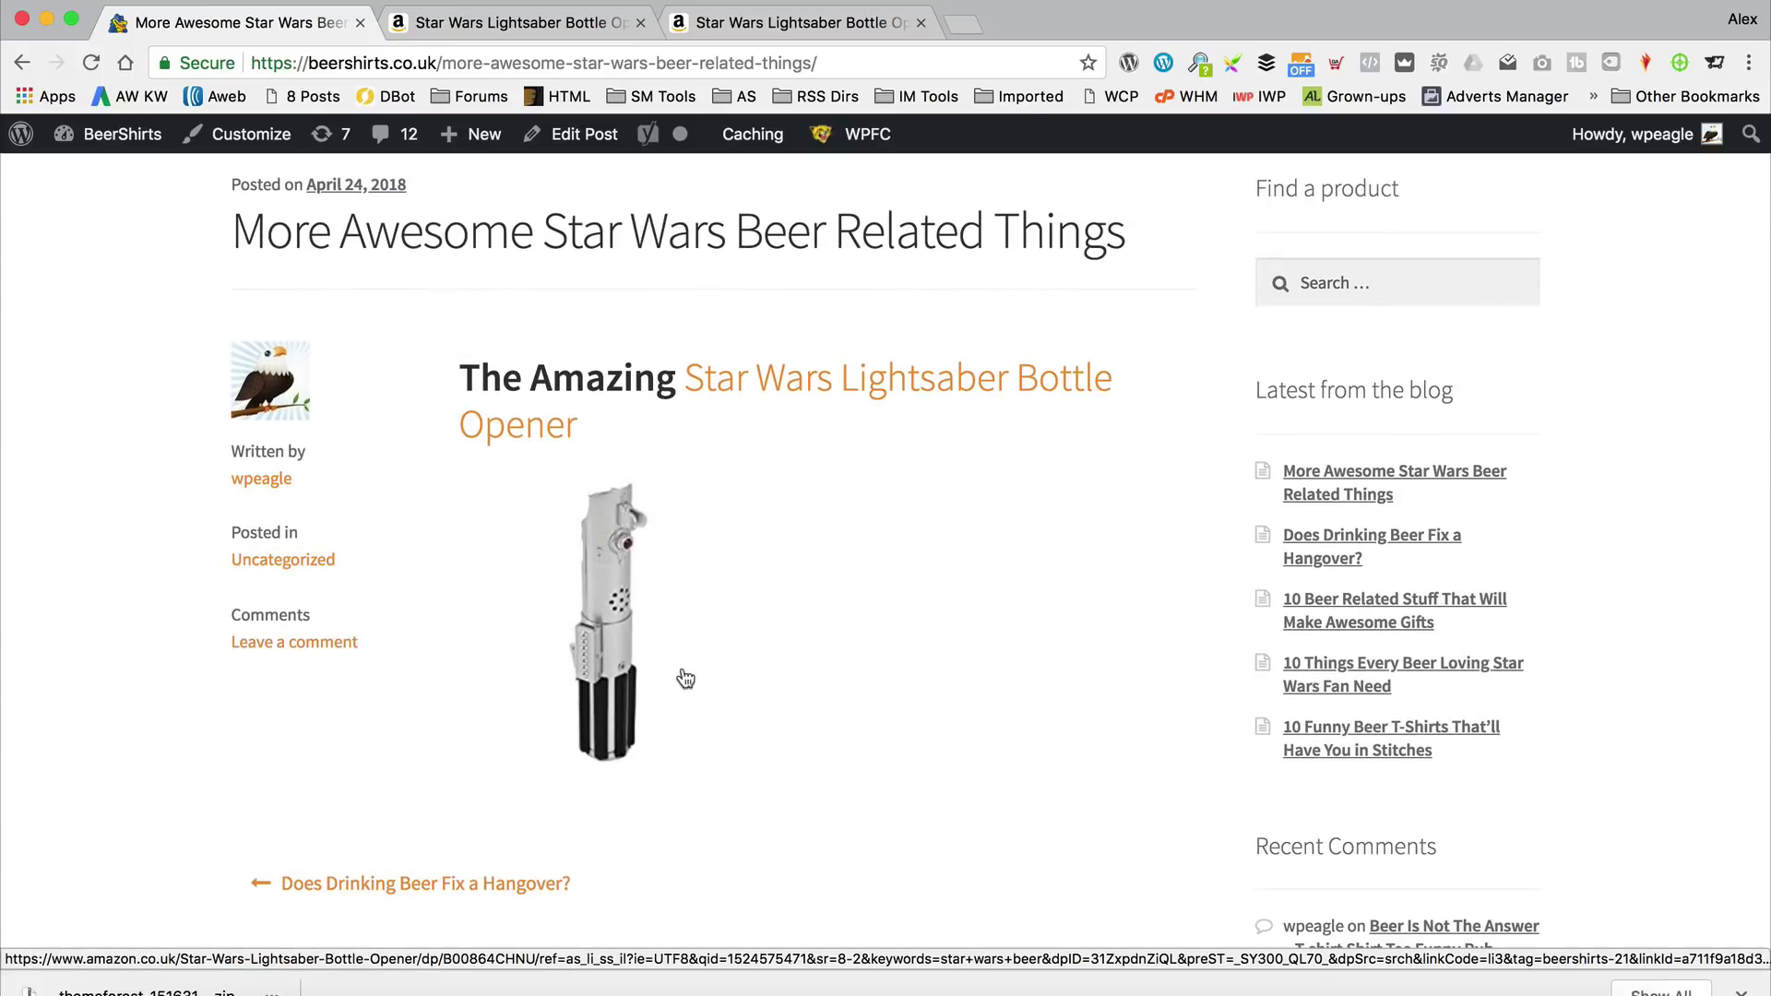
Centre the lightsaber product image in the post and update the post.
left_click(570, 152)
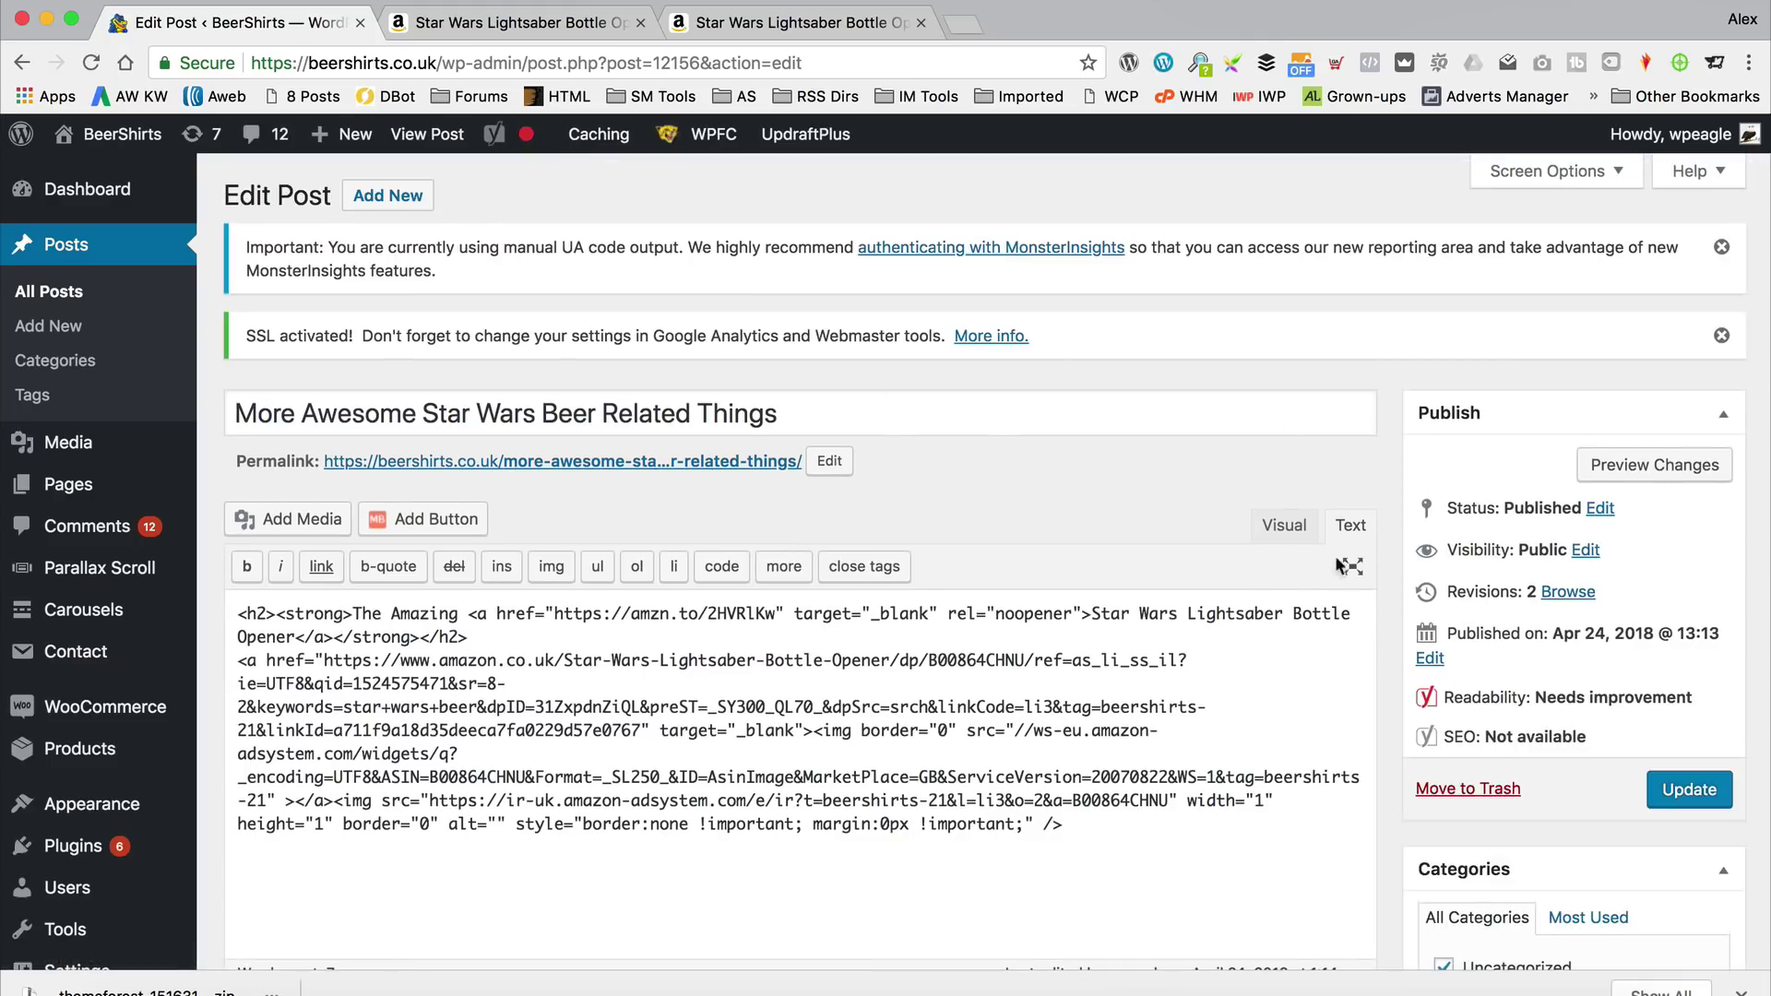
left_click(1285, 525)
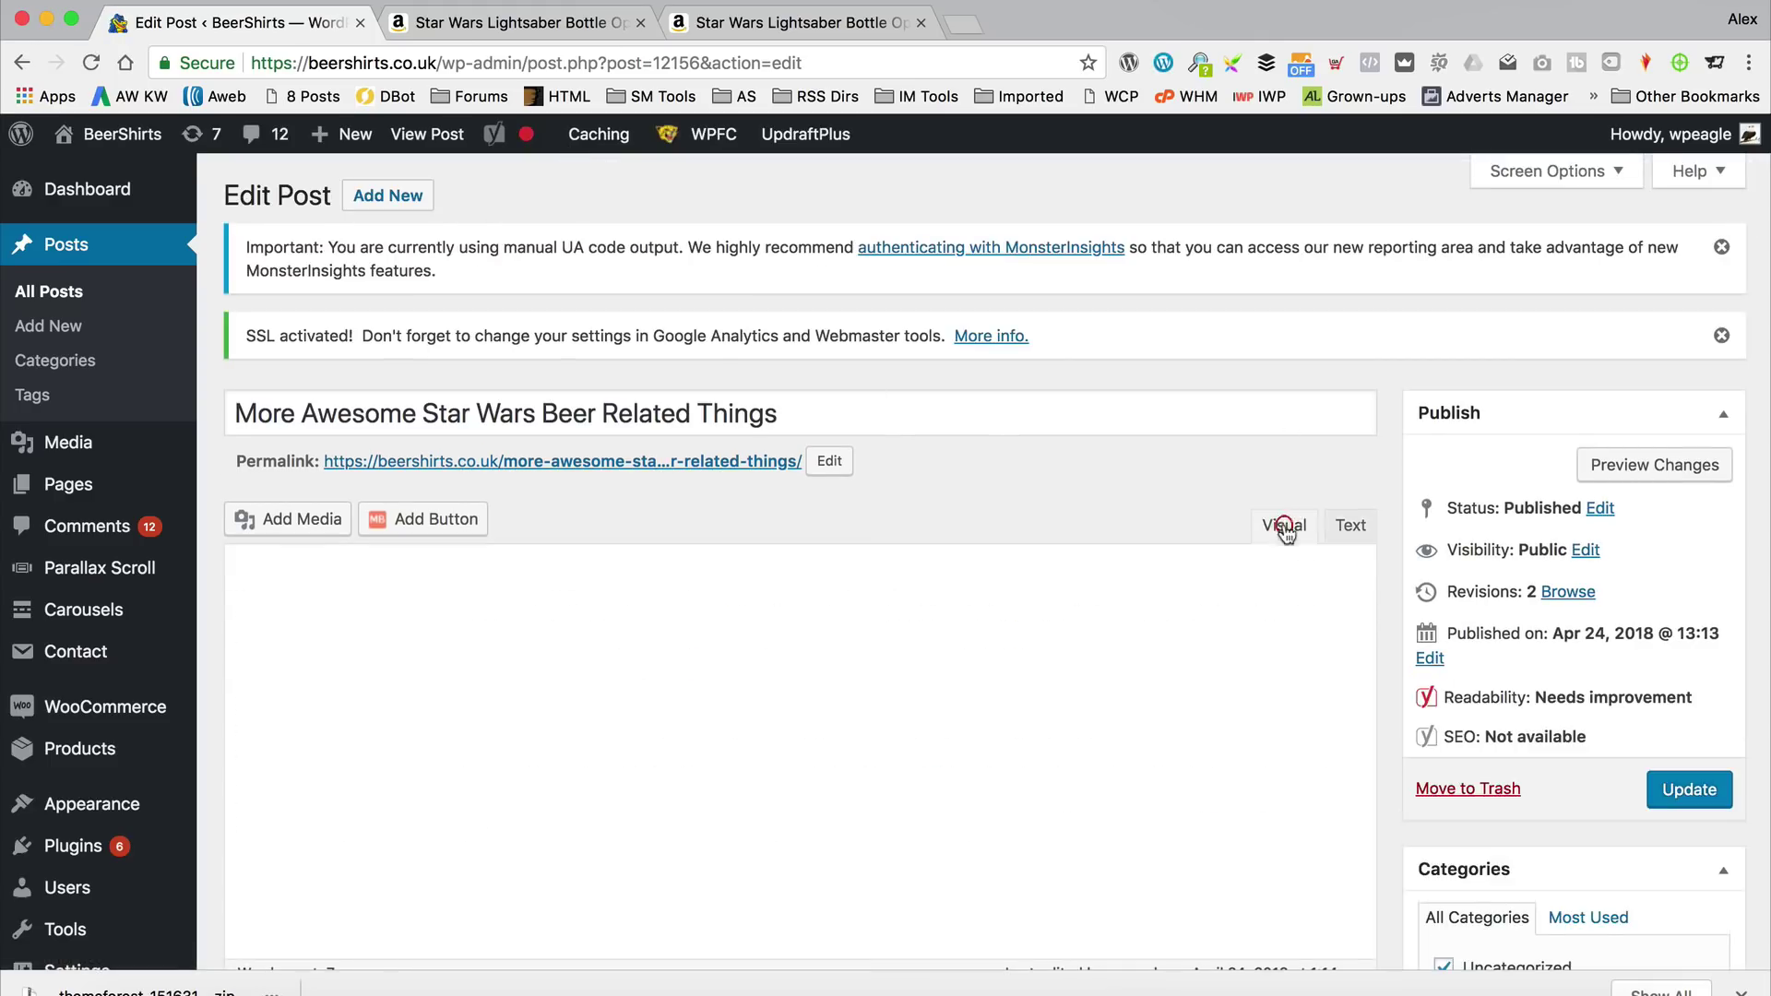
scroll(1222, 514, "down", 5)
left_click(392, 555)
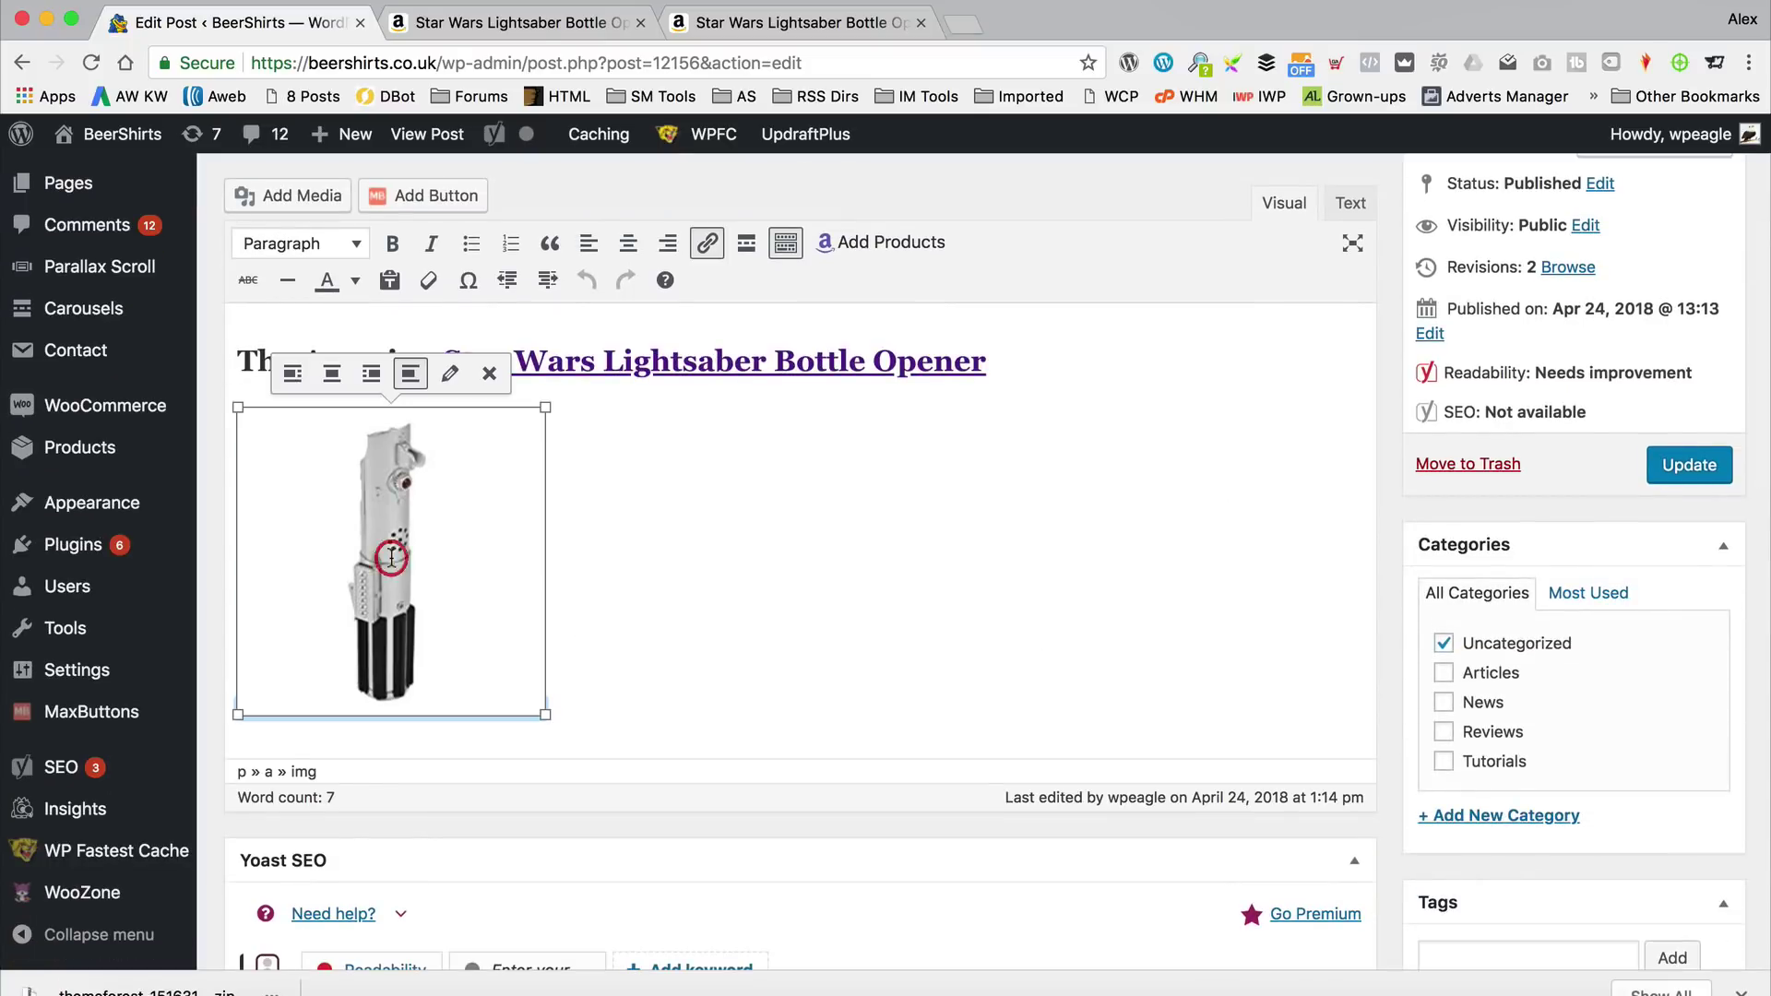
left_click(628, 243)
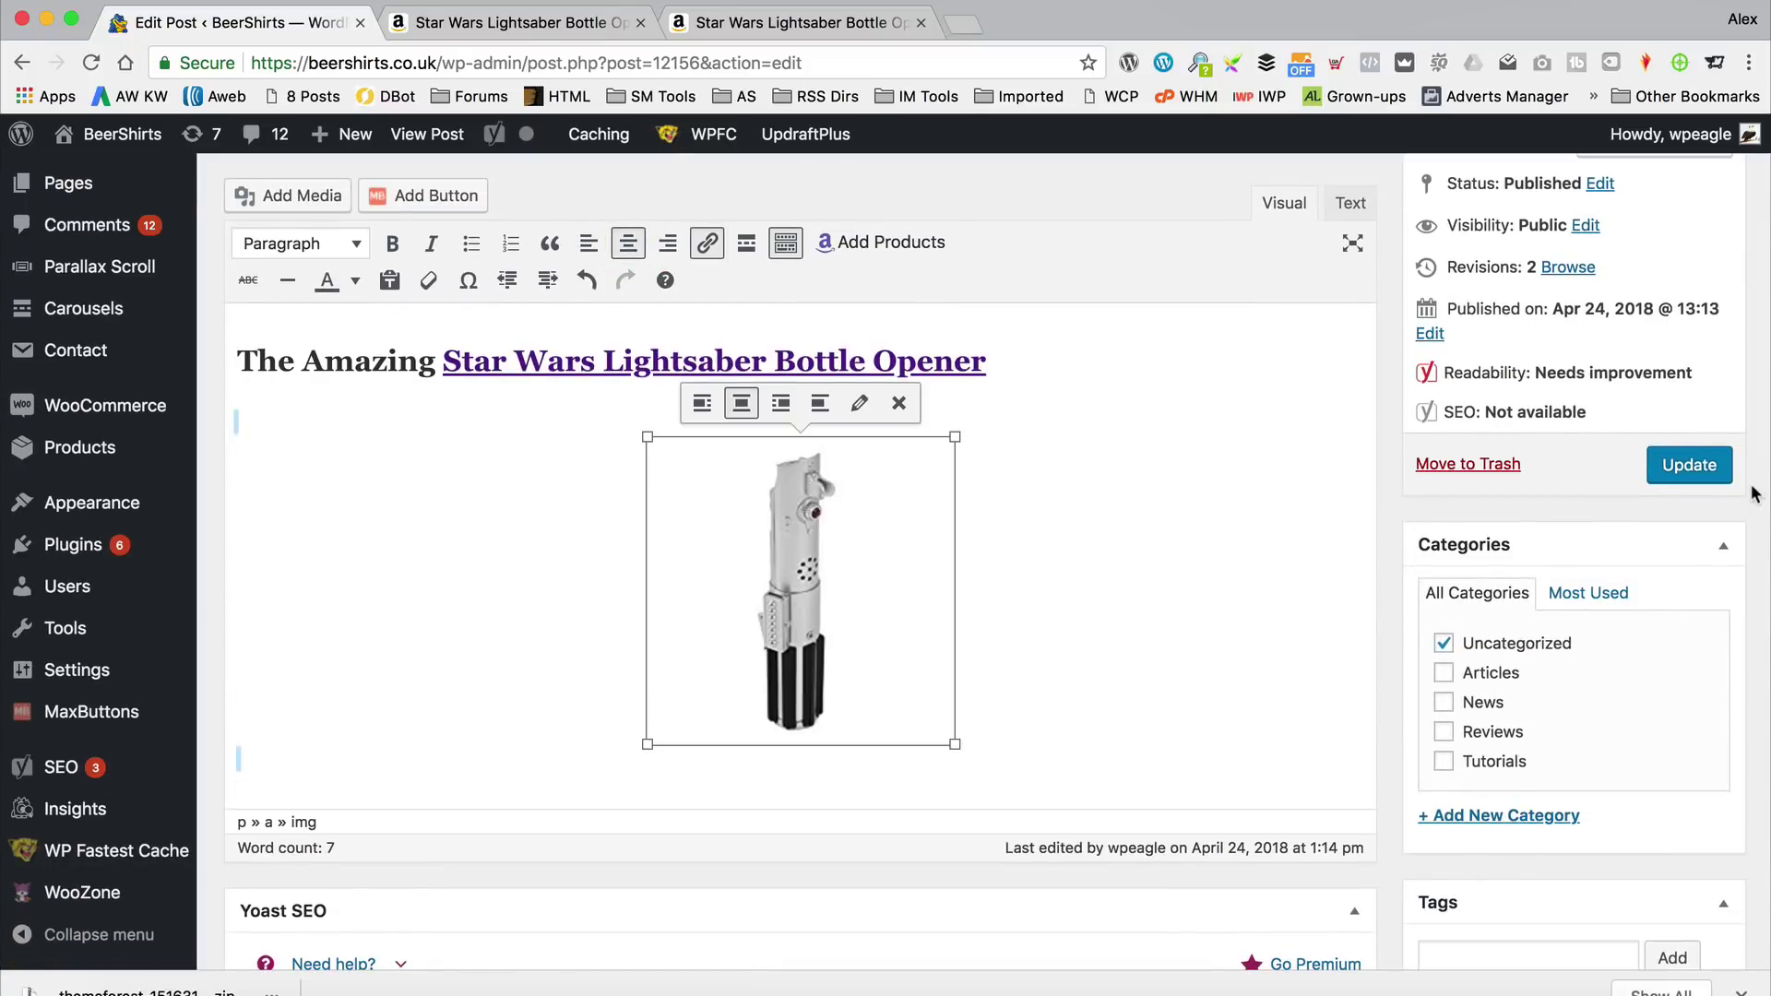
left_click(1342, 211)
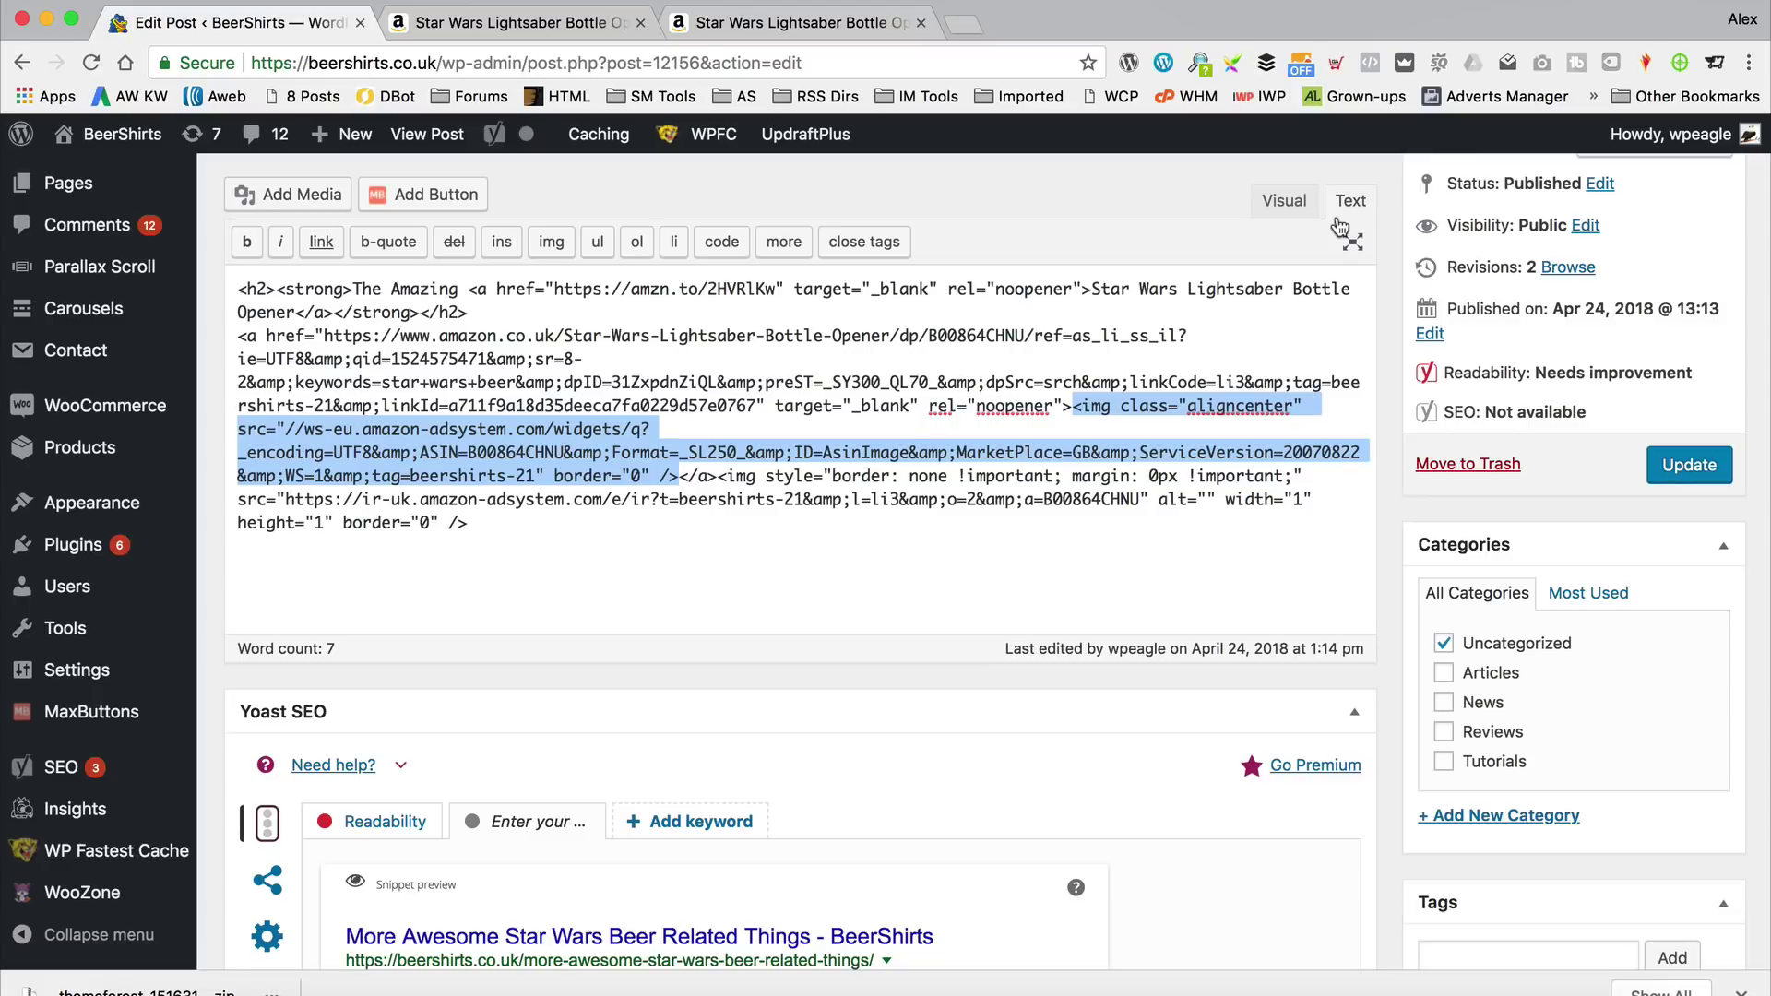
left_click(1282, 202)
left_click(1693, 465)
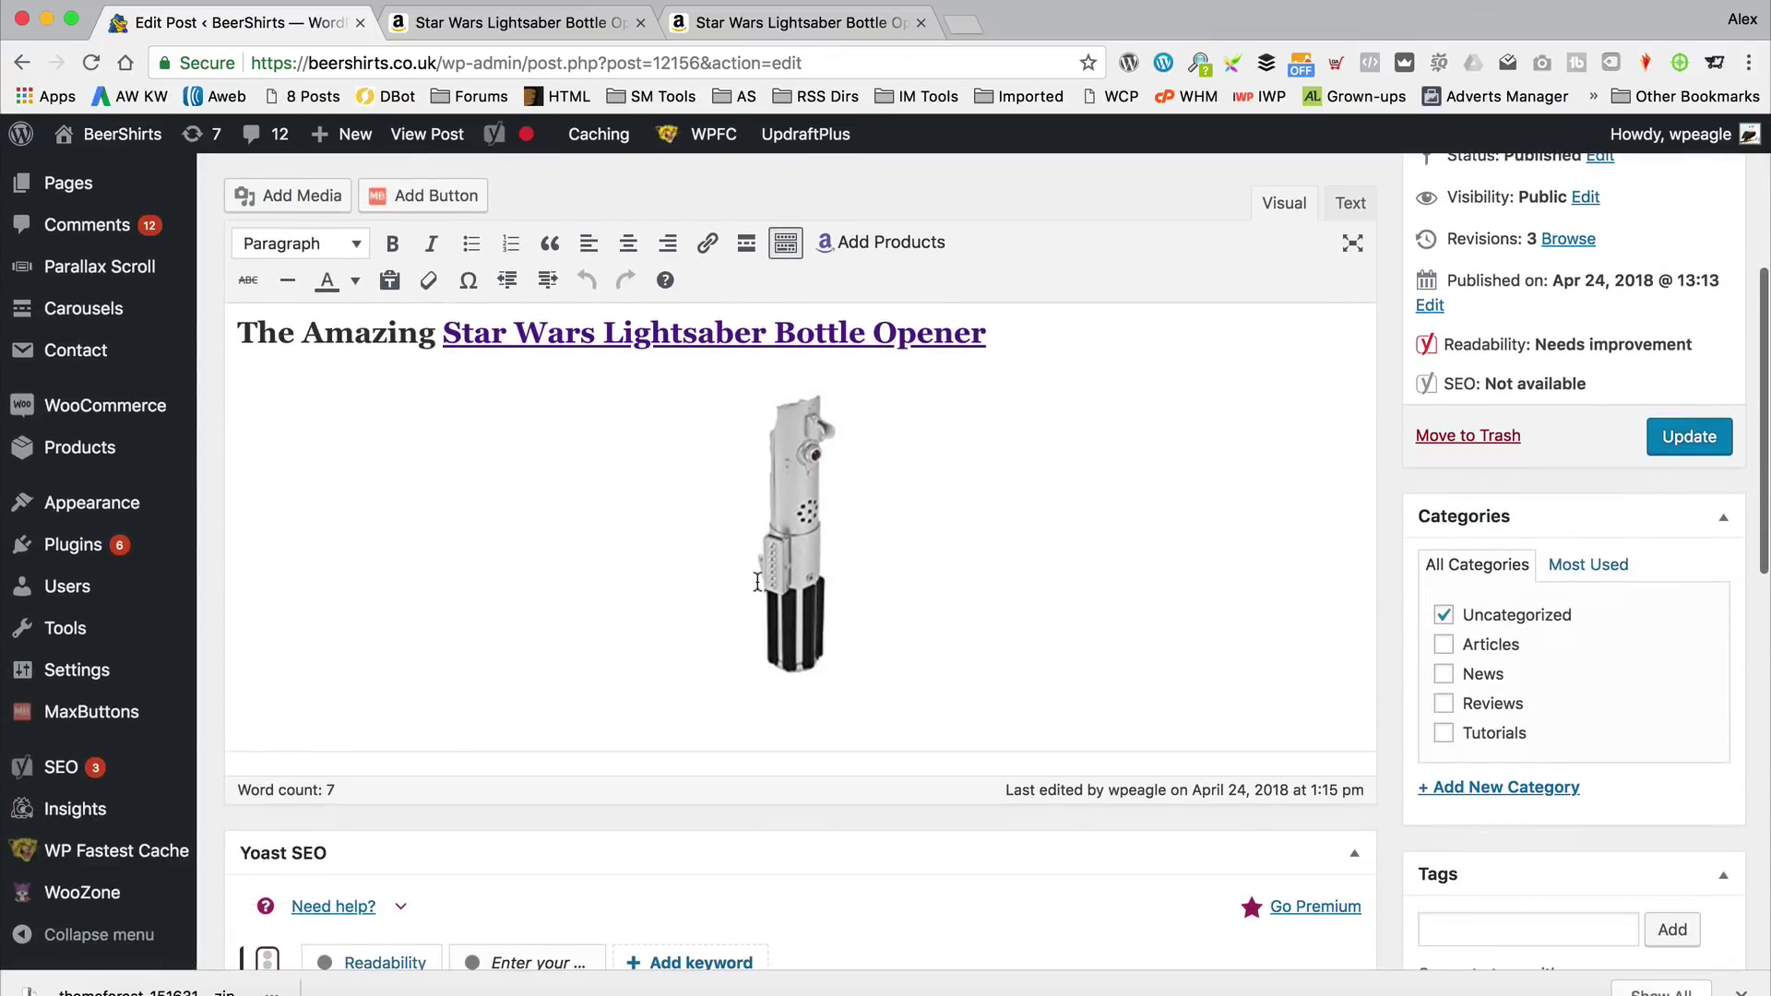
Check the centred image on the live post, then go back to the Amazon link builder.
left_click(757, 581)
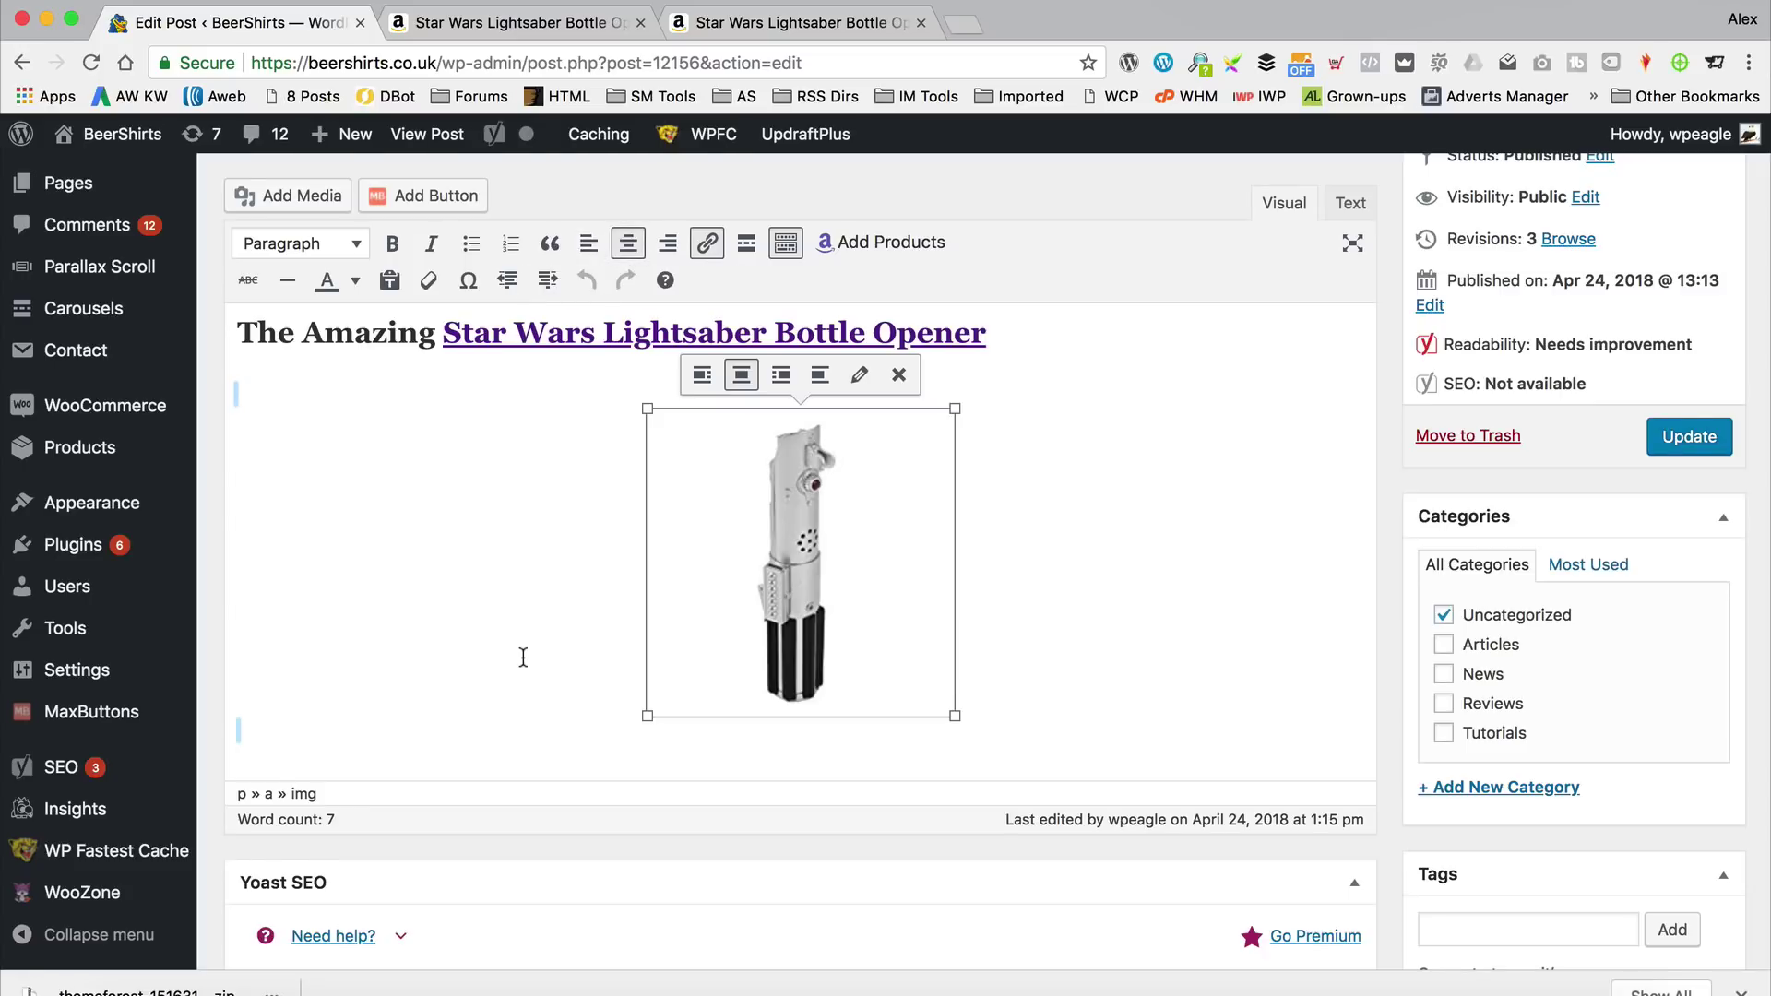
scroll(517, 660, "up", 4)
left_click(383, 182)
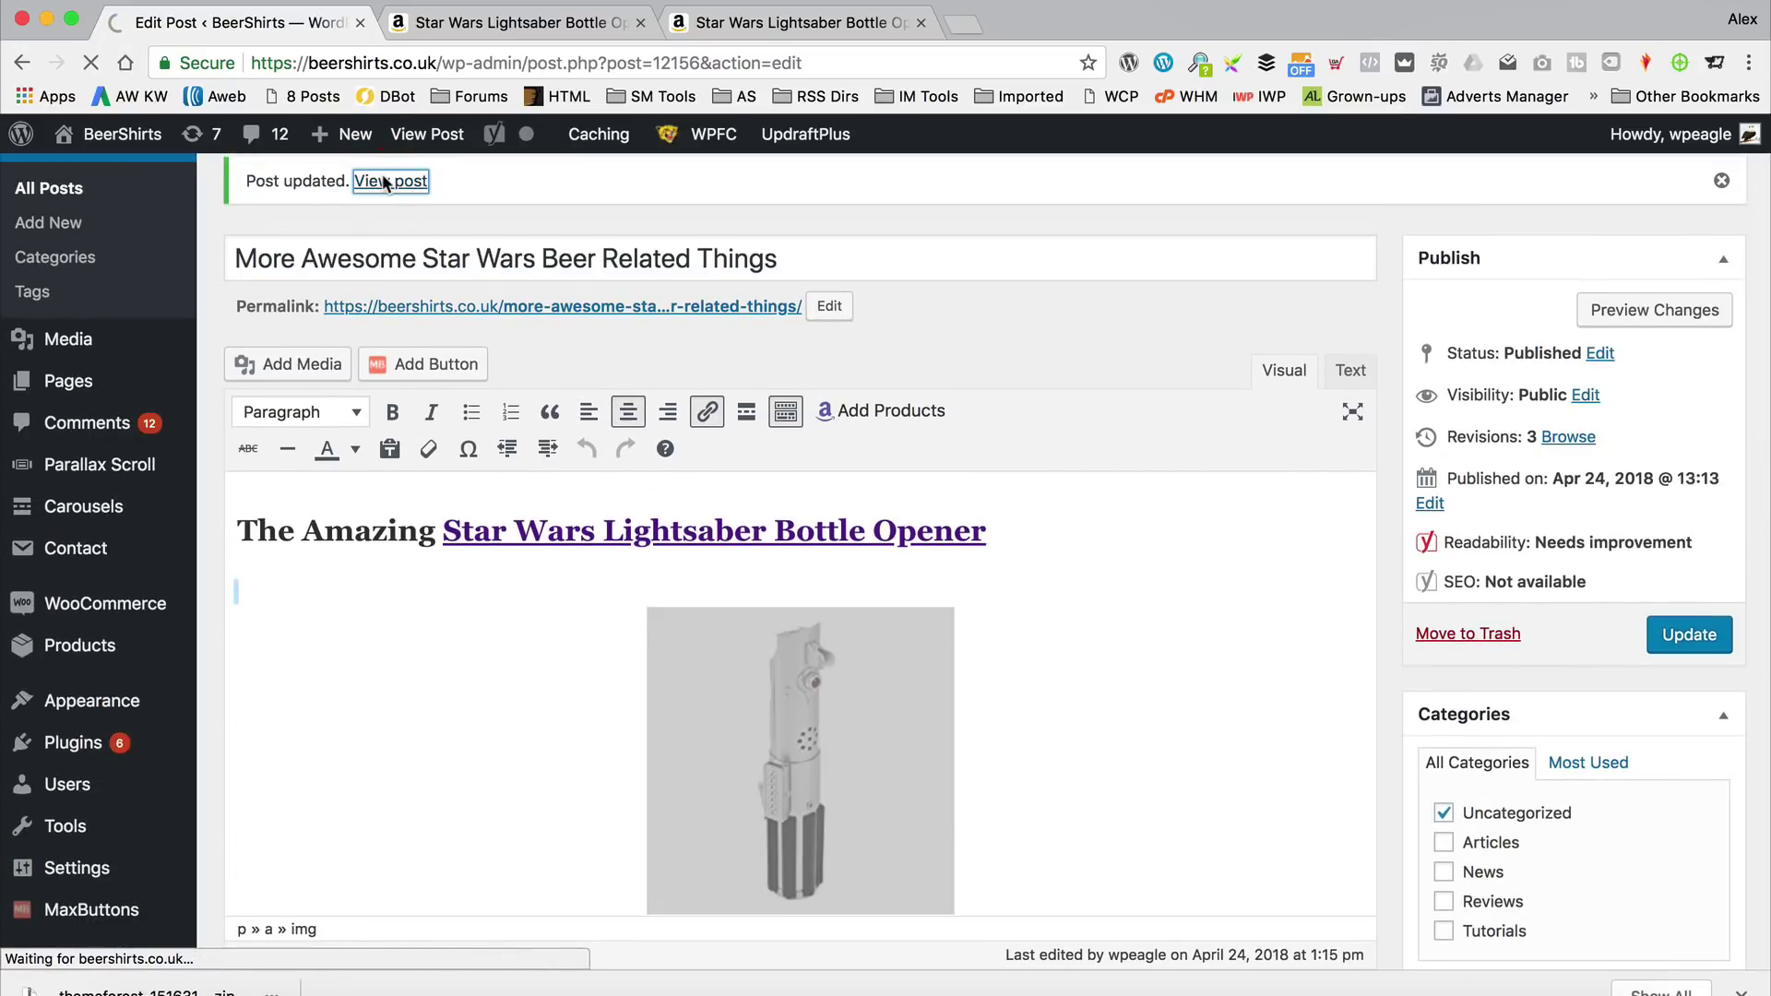
scroll(920, 316, "down", 5)
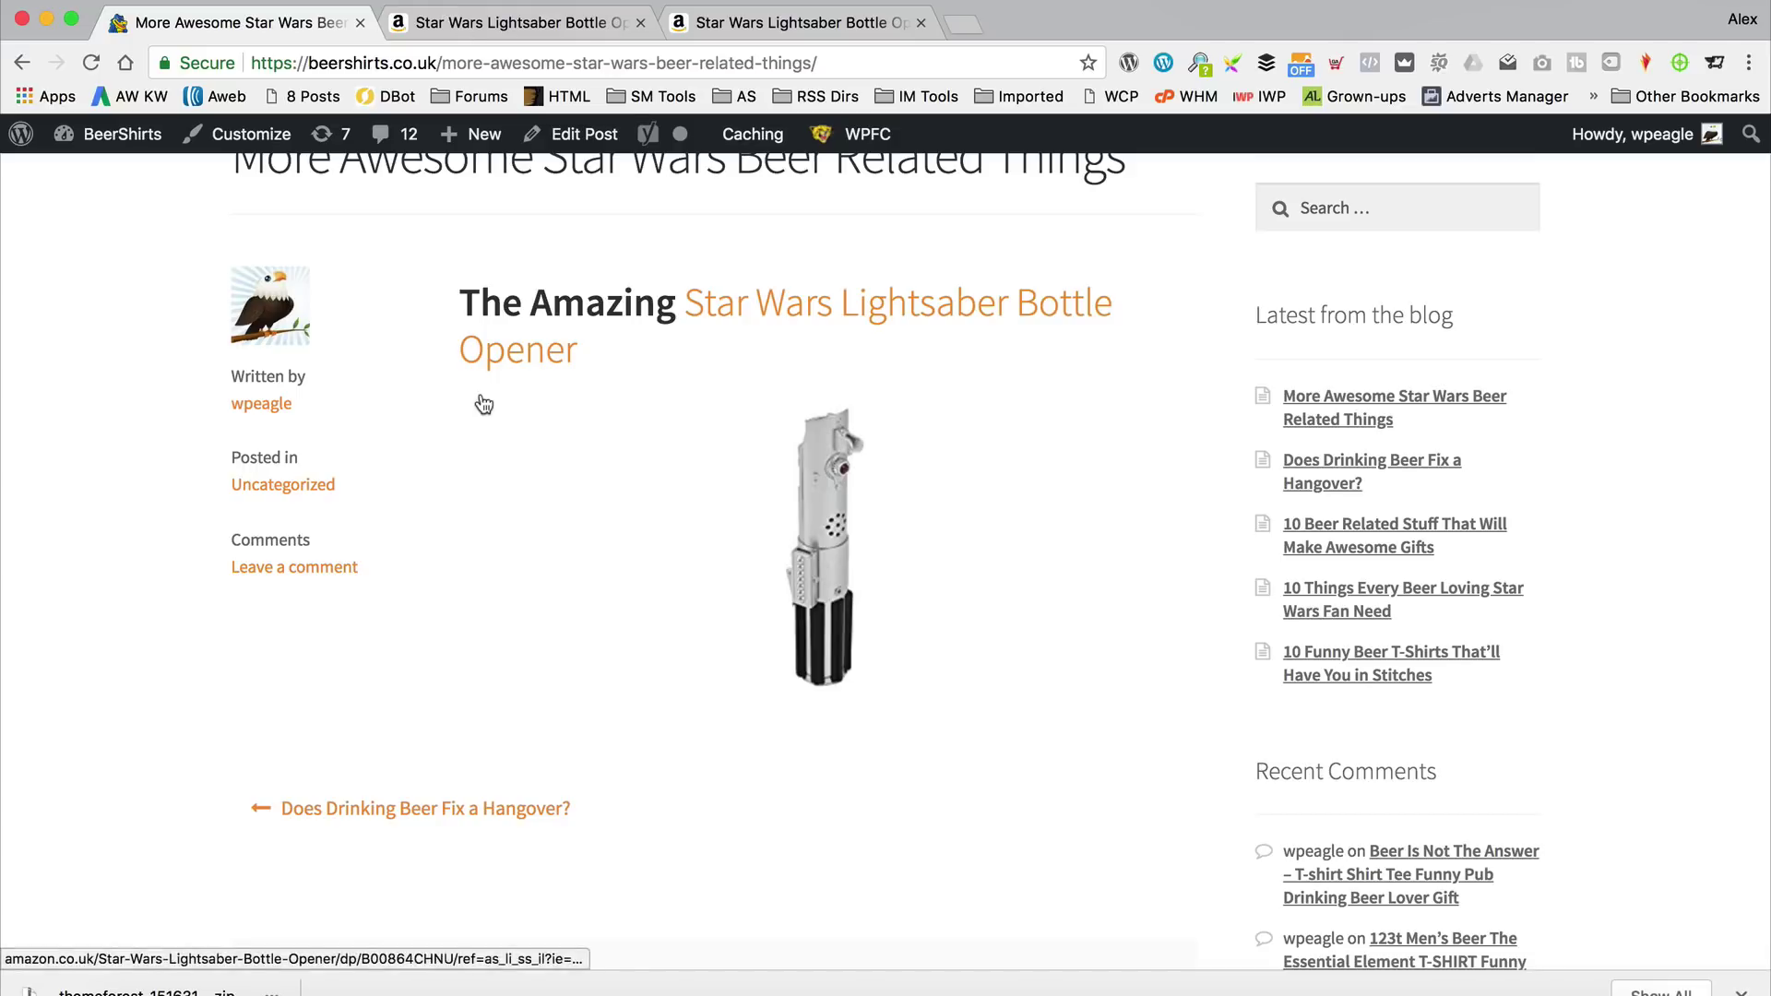
left_click(512, 11)
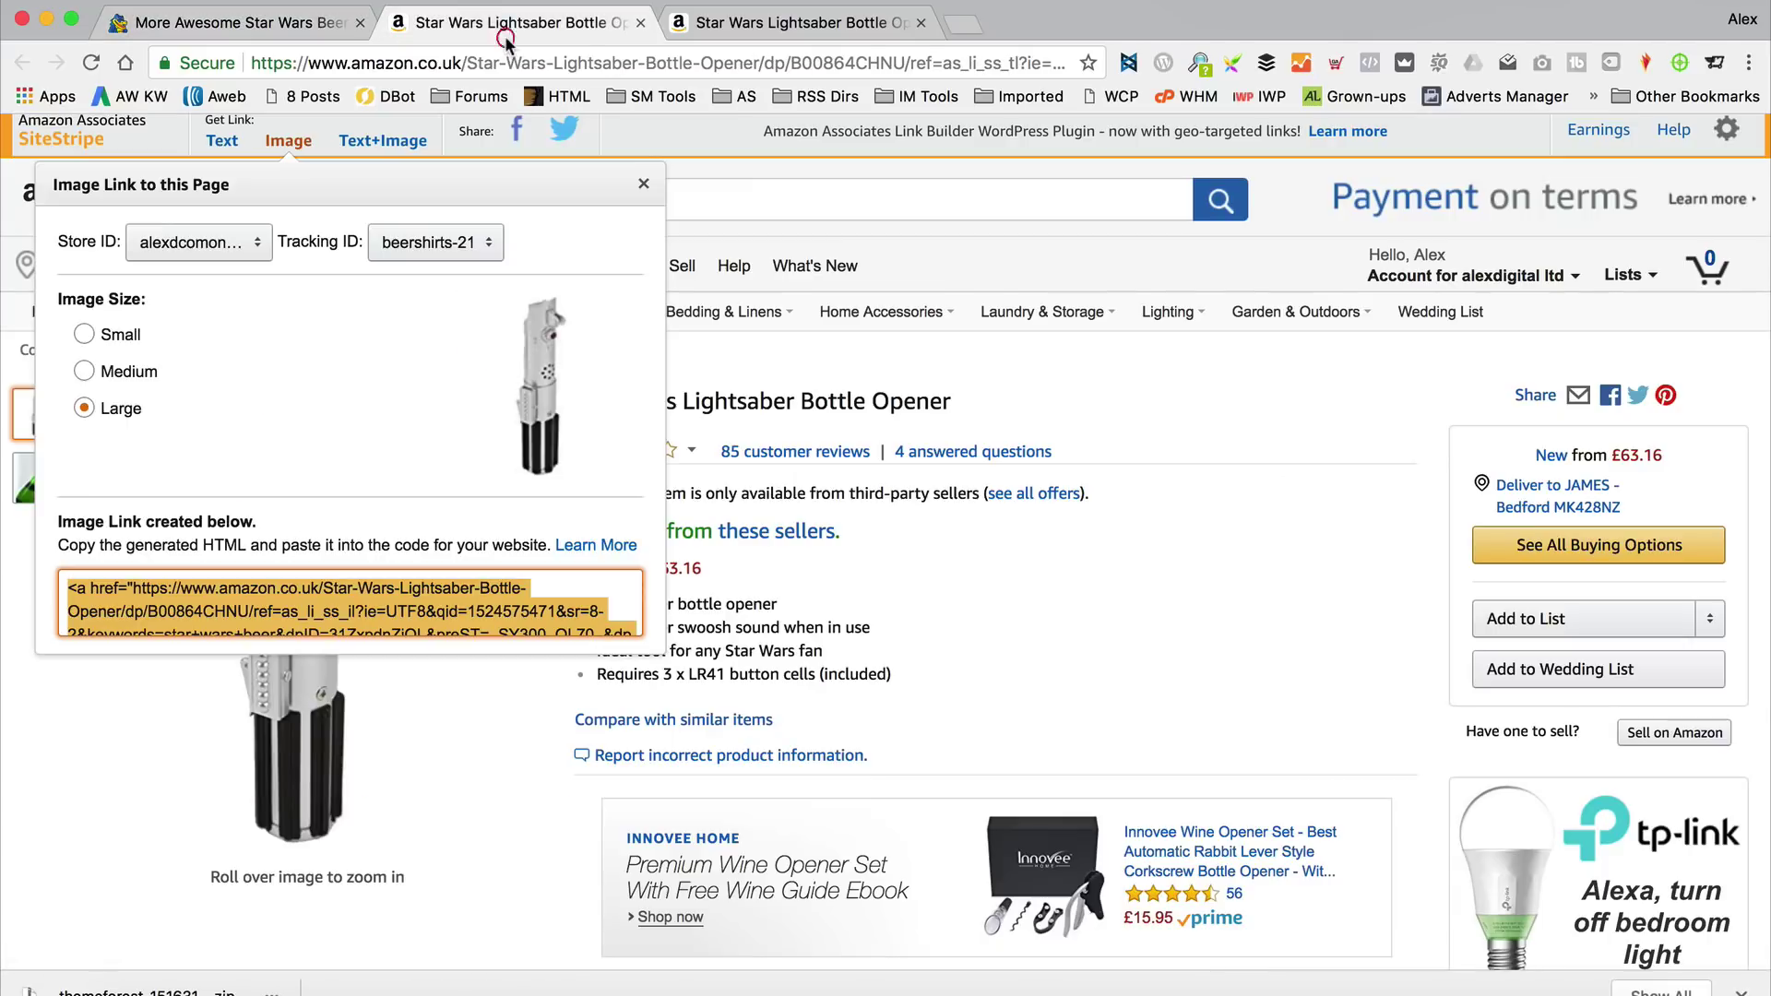
Generate the Text+Image box code for the Lightsaber Bottle Opener (£63.16) and select it.
left_click(373, 146)
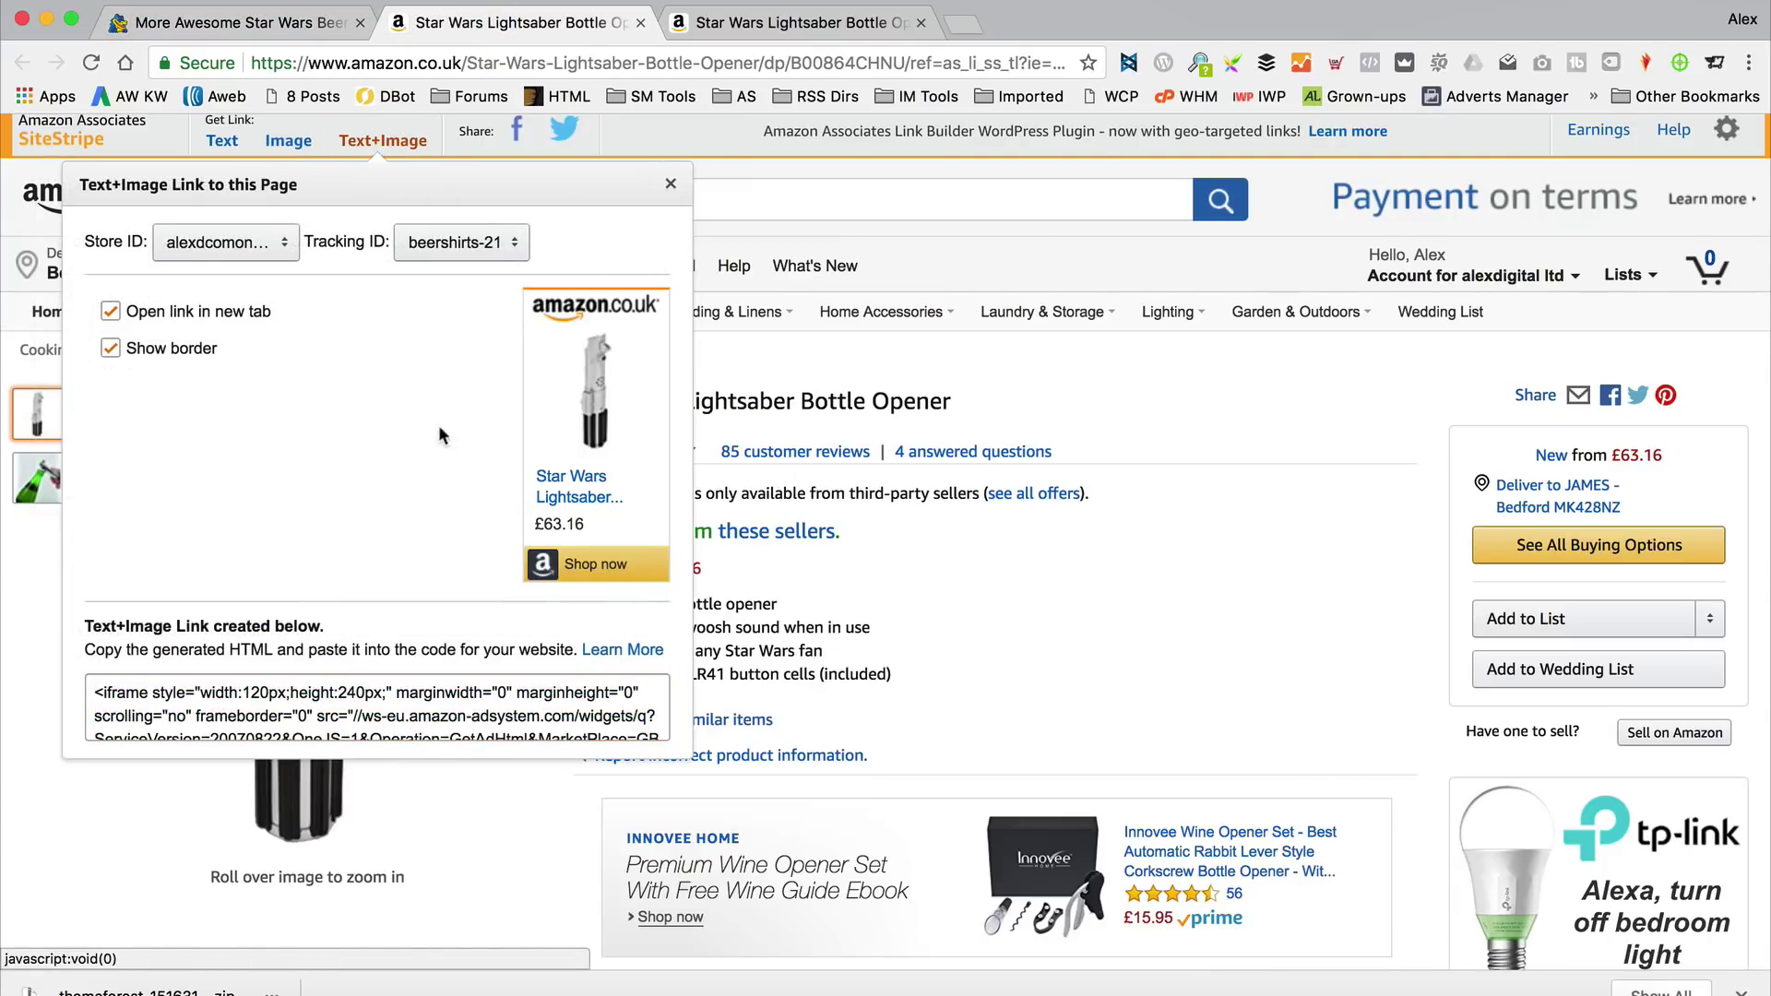
scroll(439, 427, "up", 1)
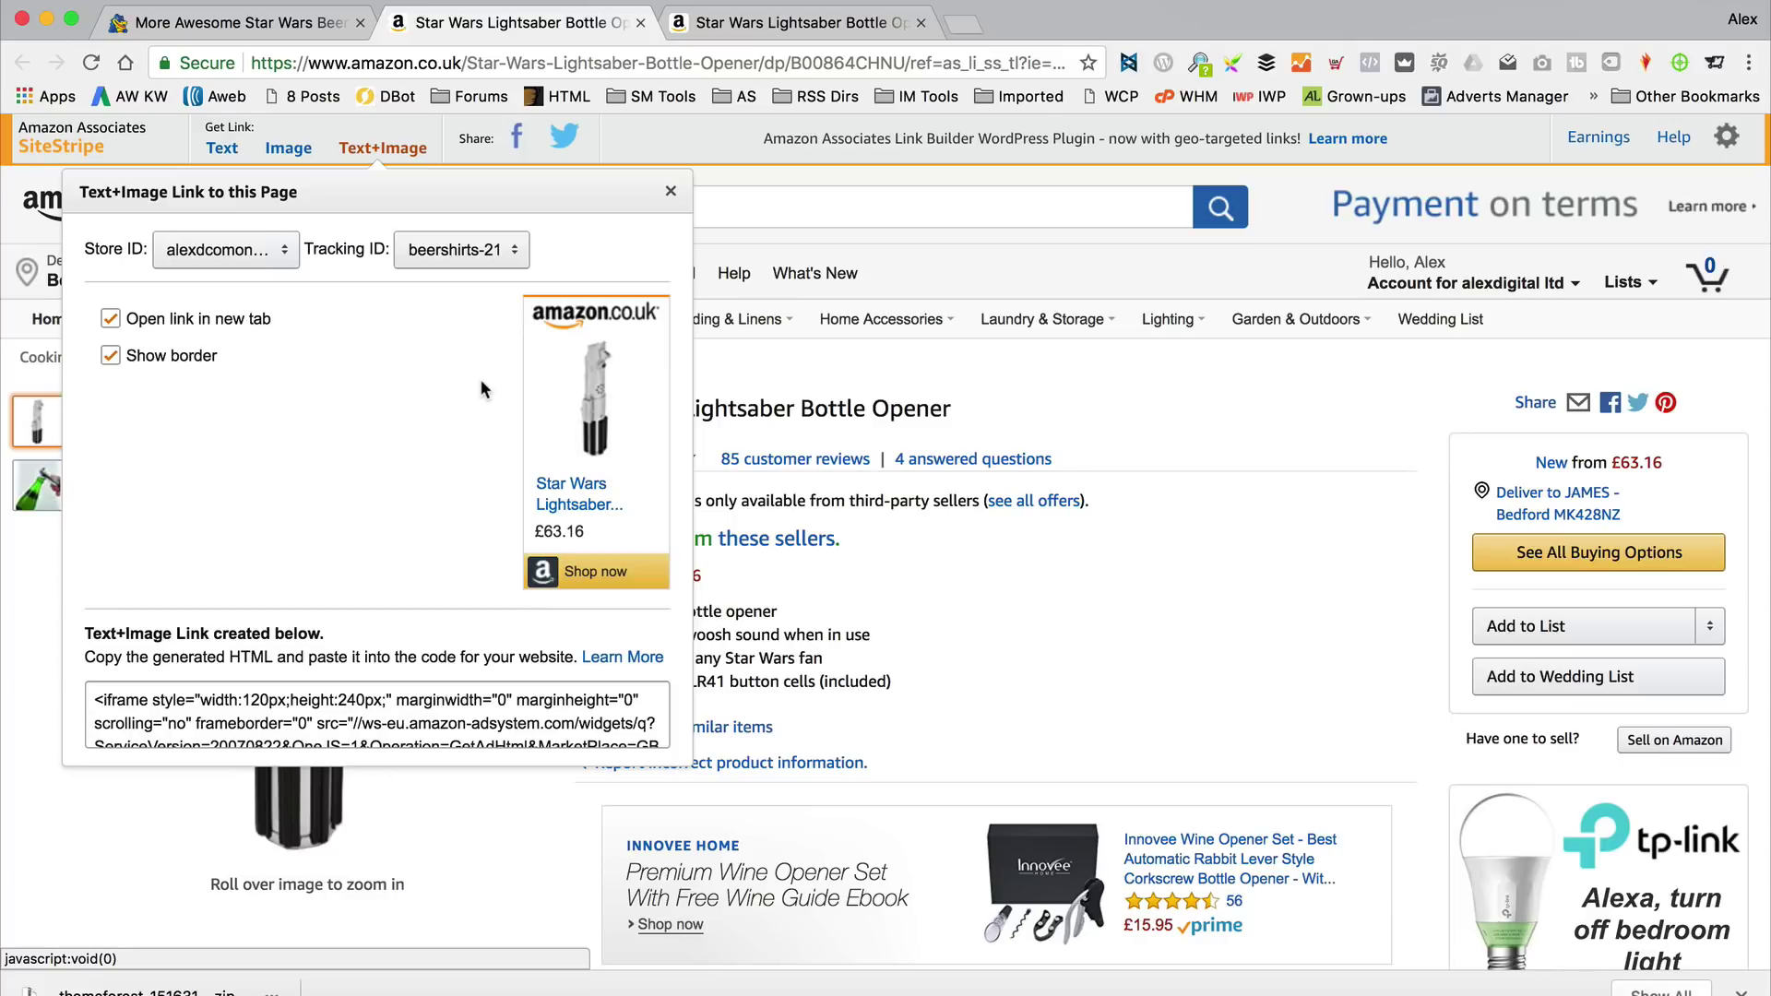
scroll(480, 379, "down", 2)
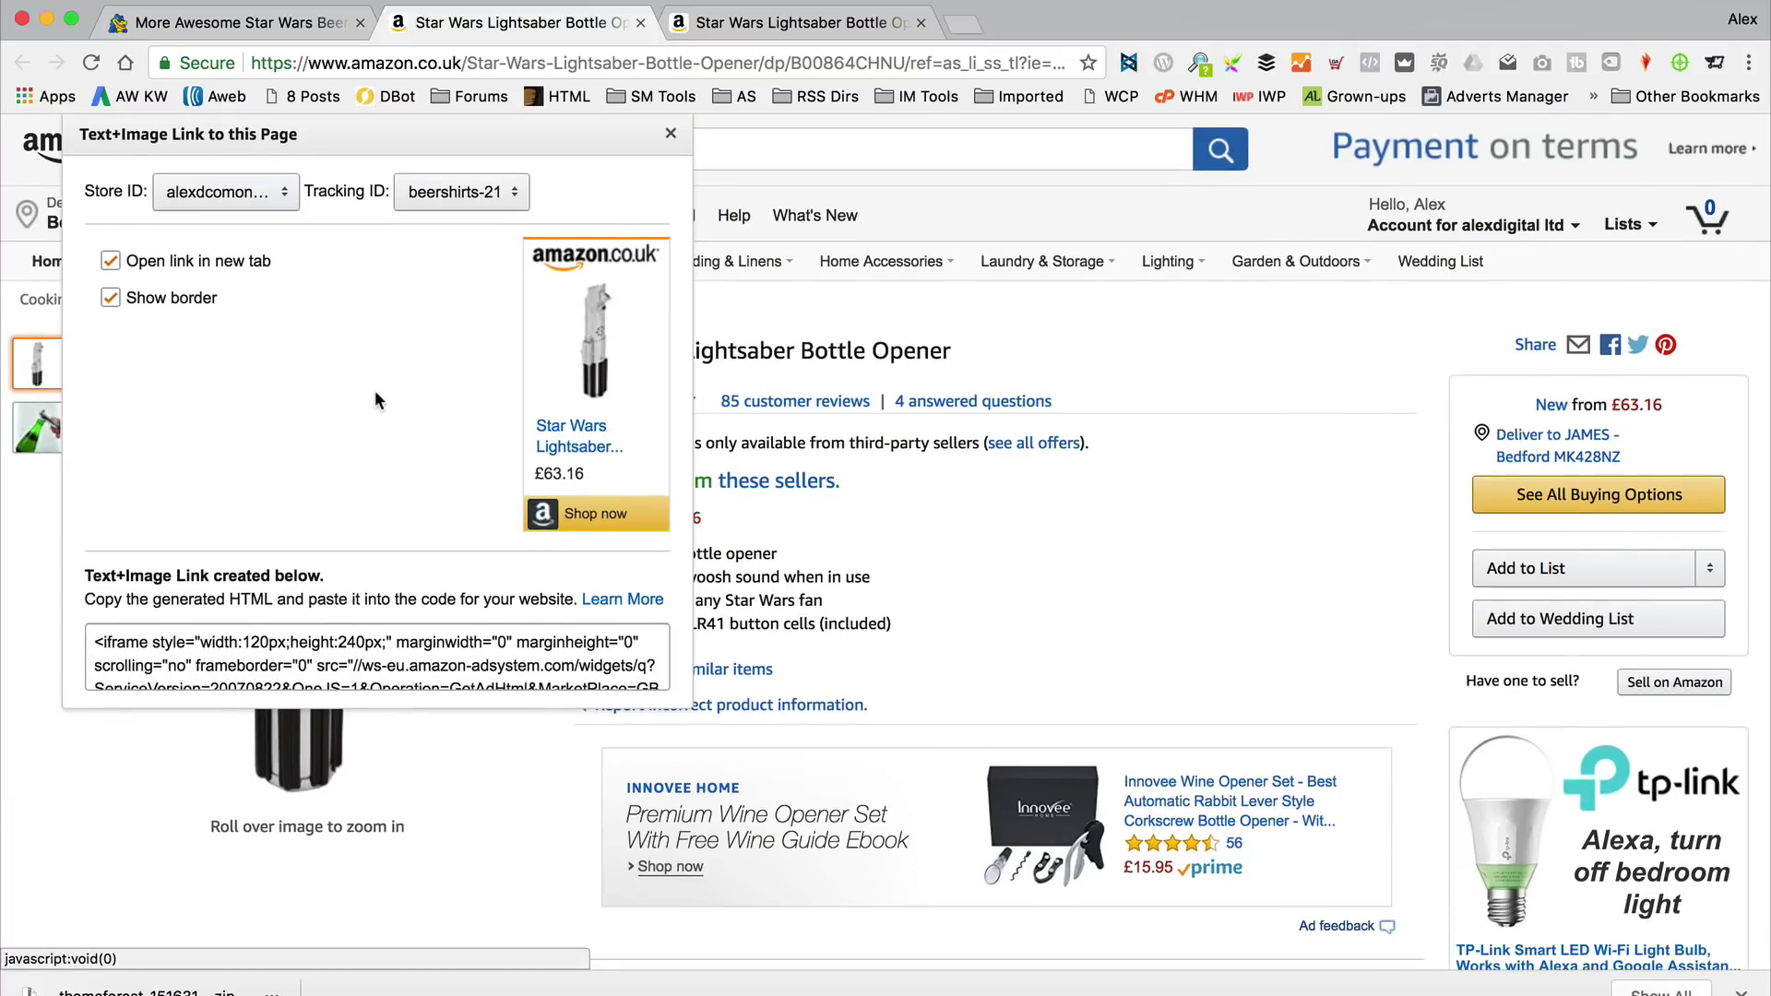
left_click(375, 647)
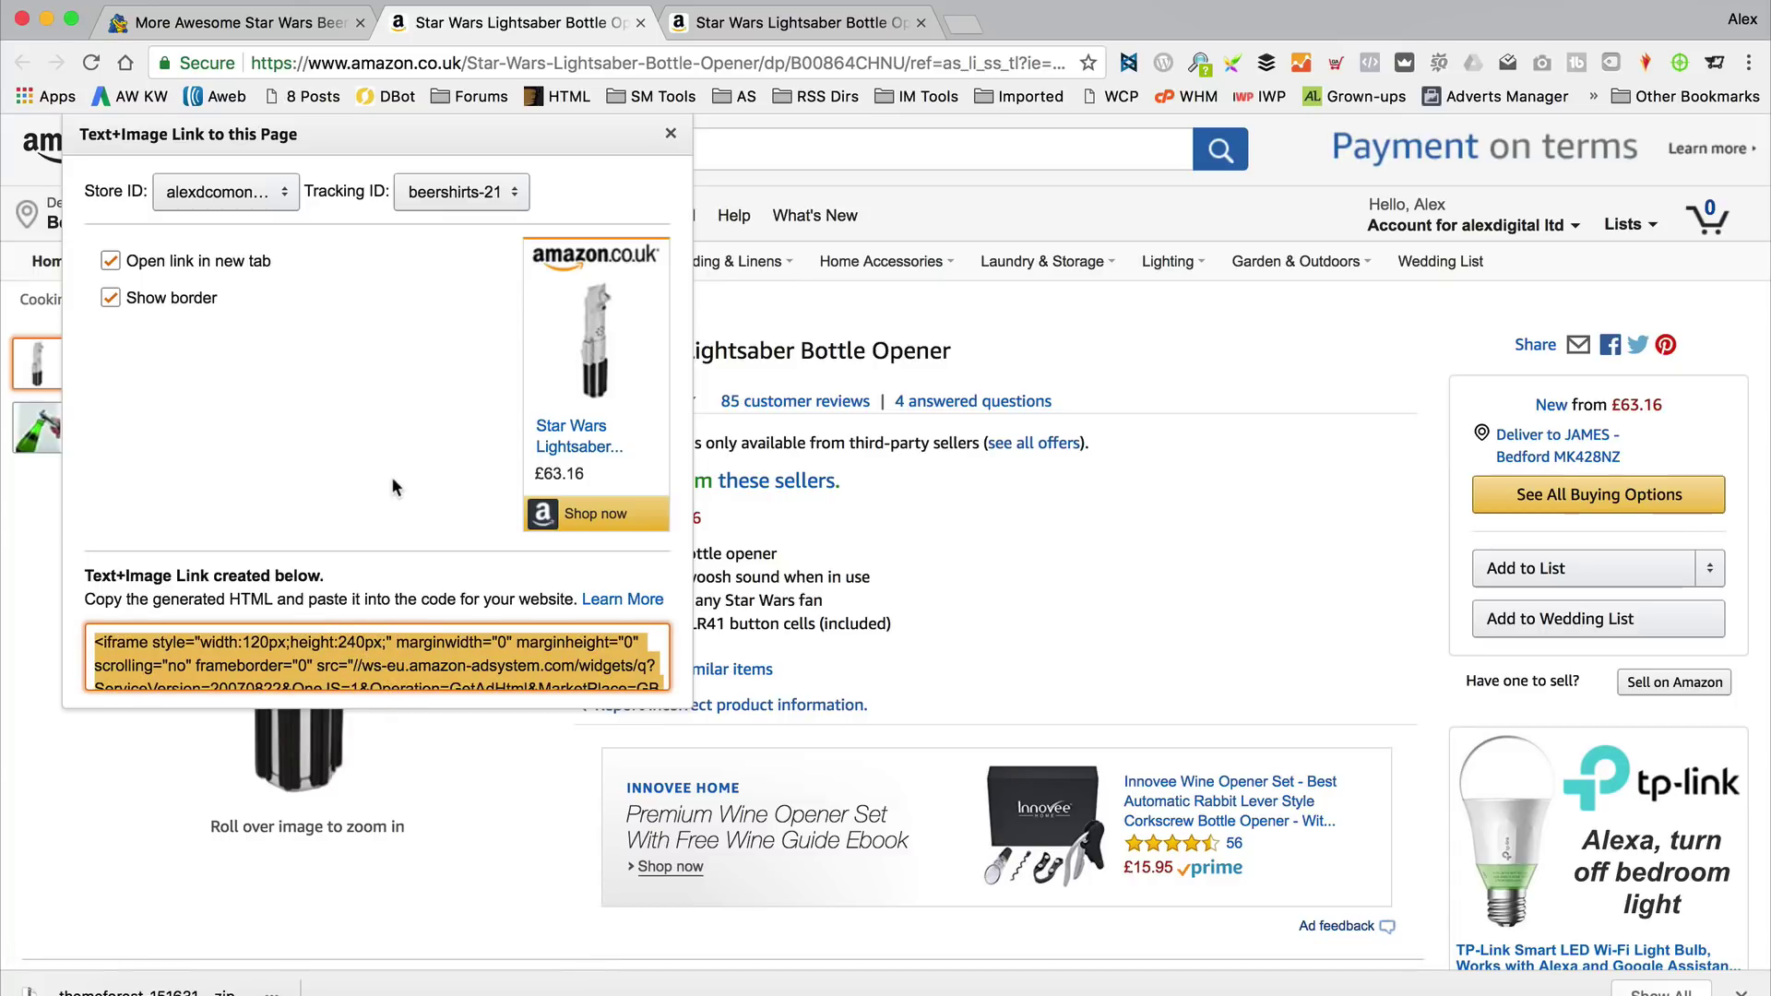
Reopen the post for editing and delete the lightsaber image.
left_click(249, 25)
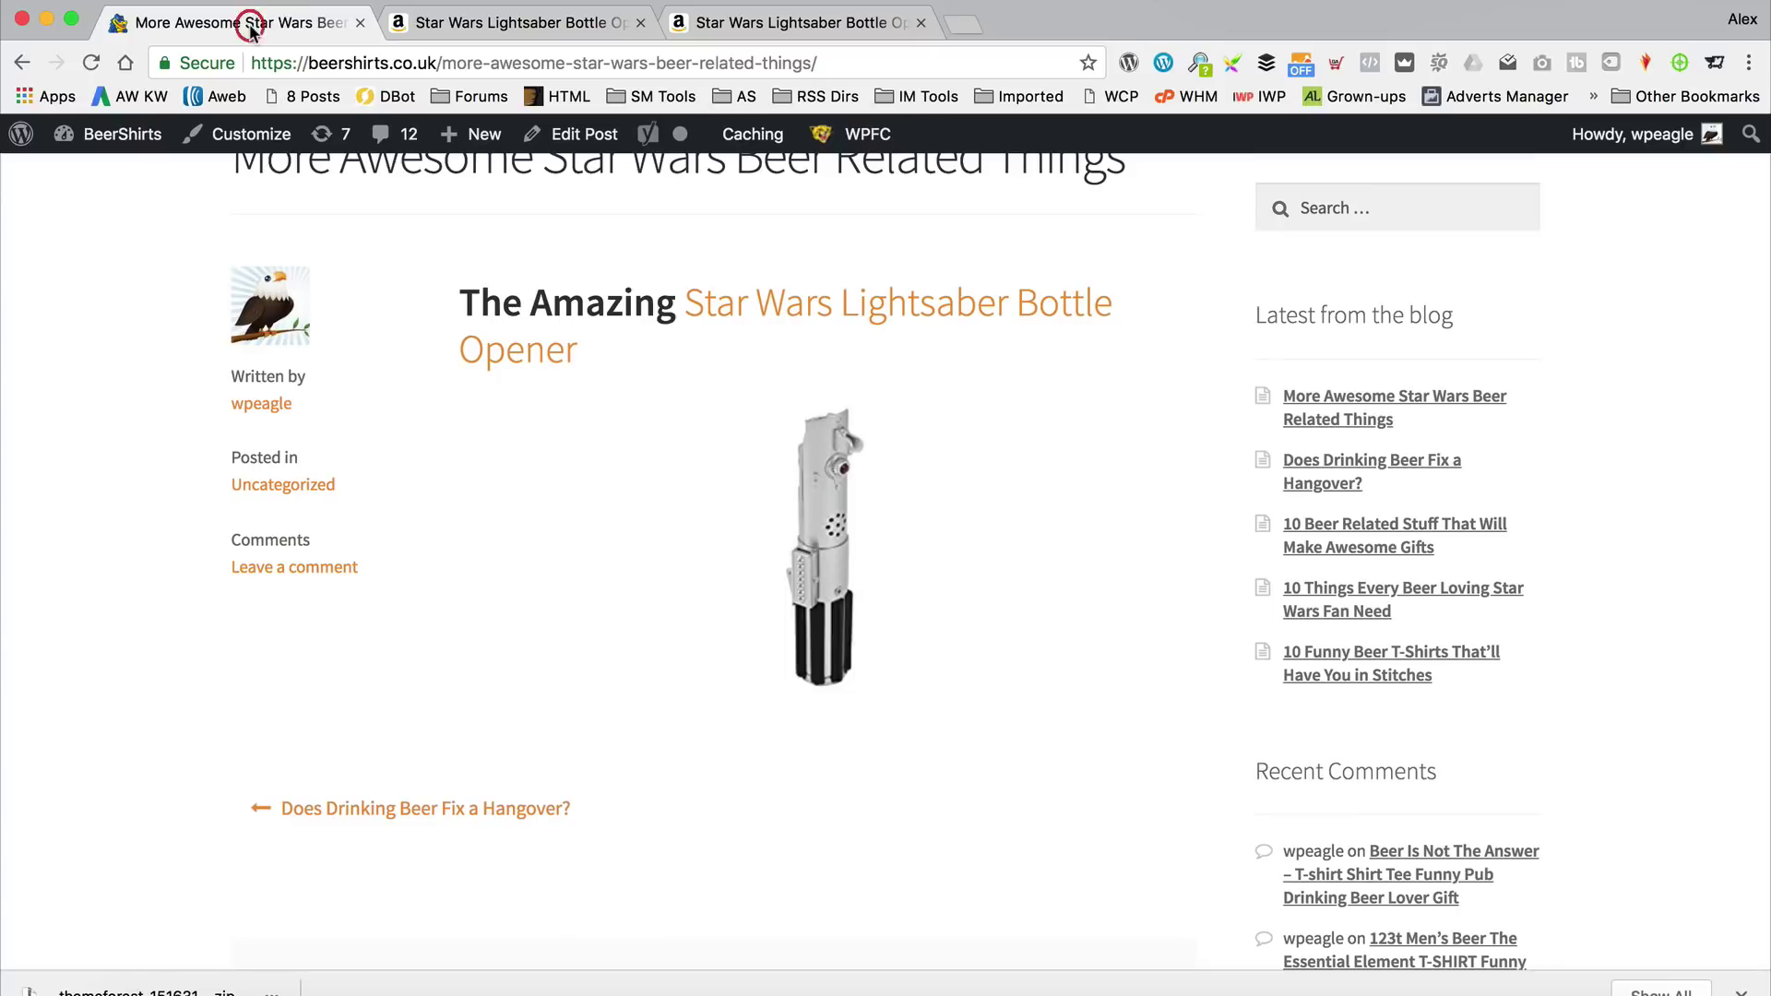
left_click(569, 136)
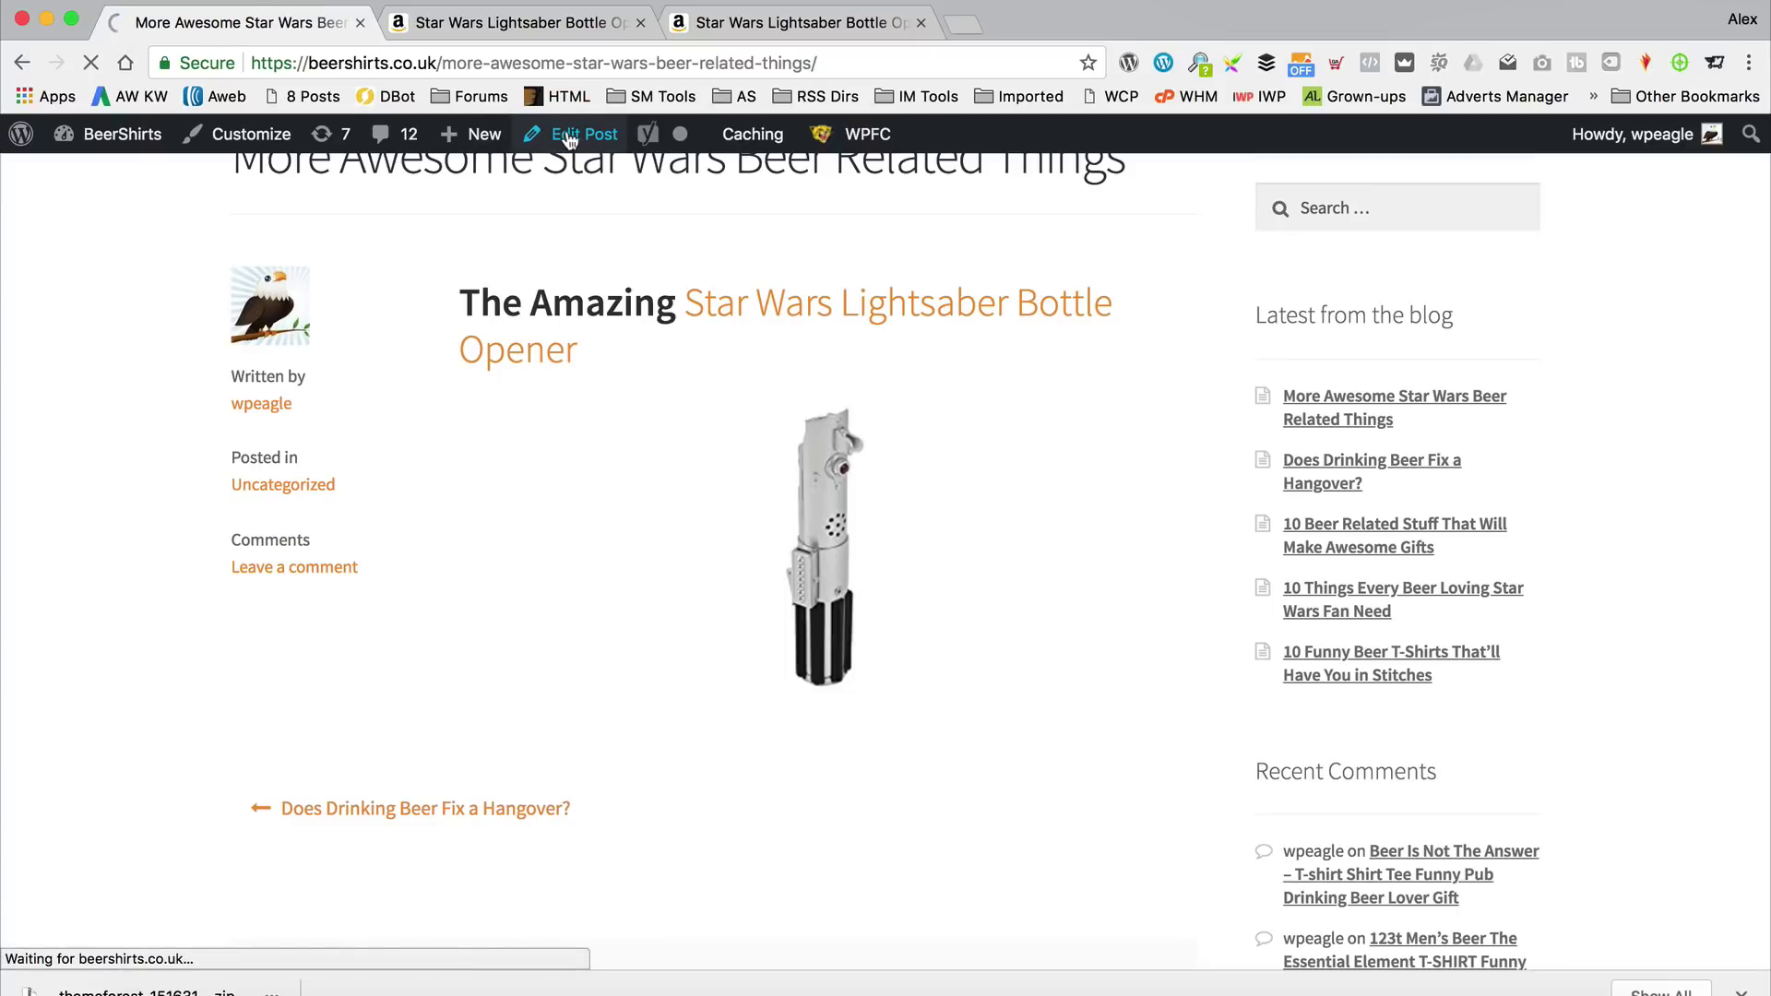
scroll(708, 330, "down", 1)
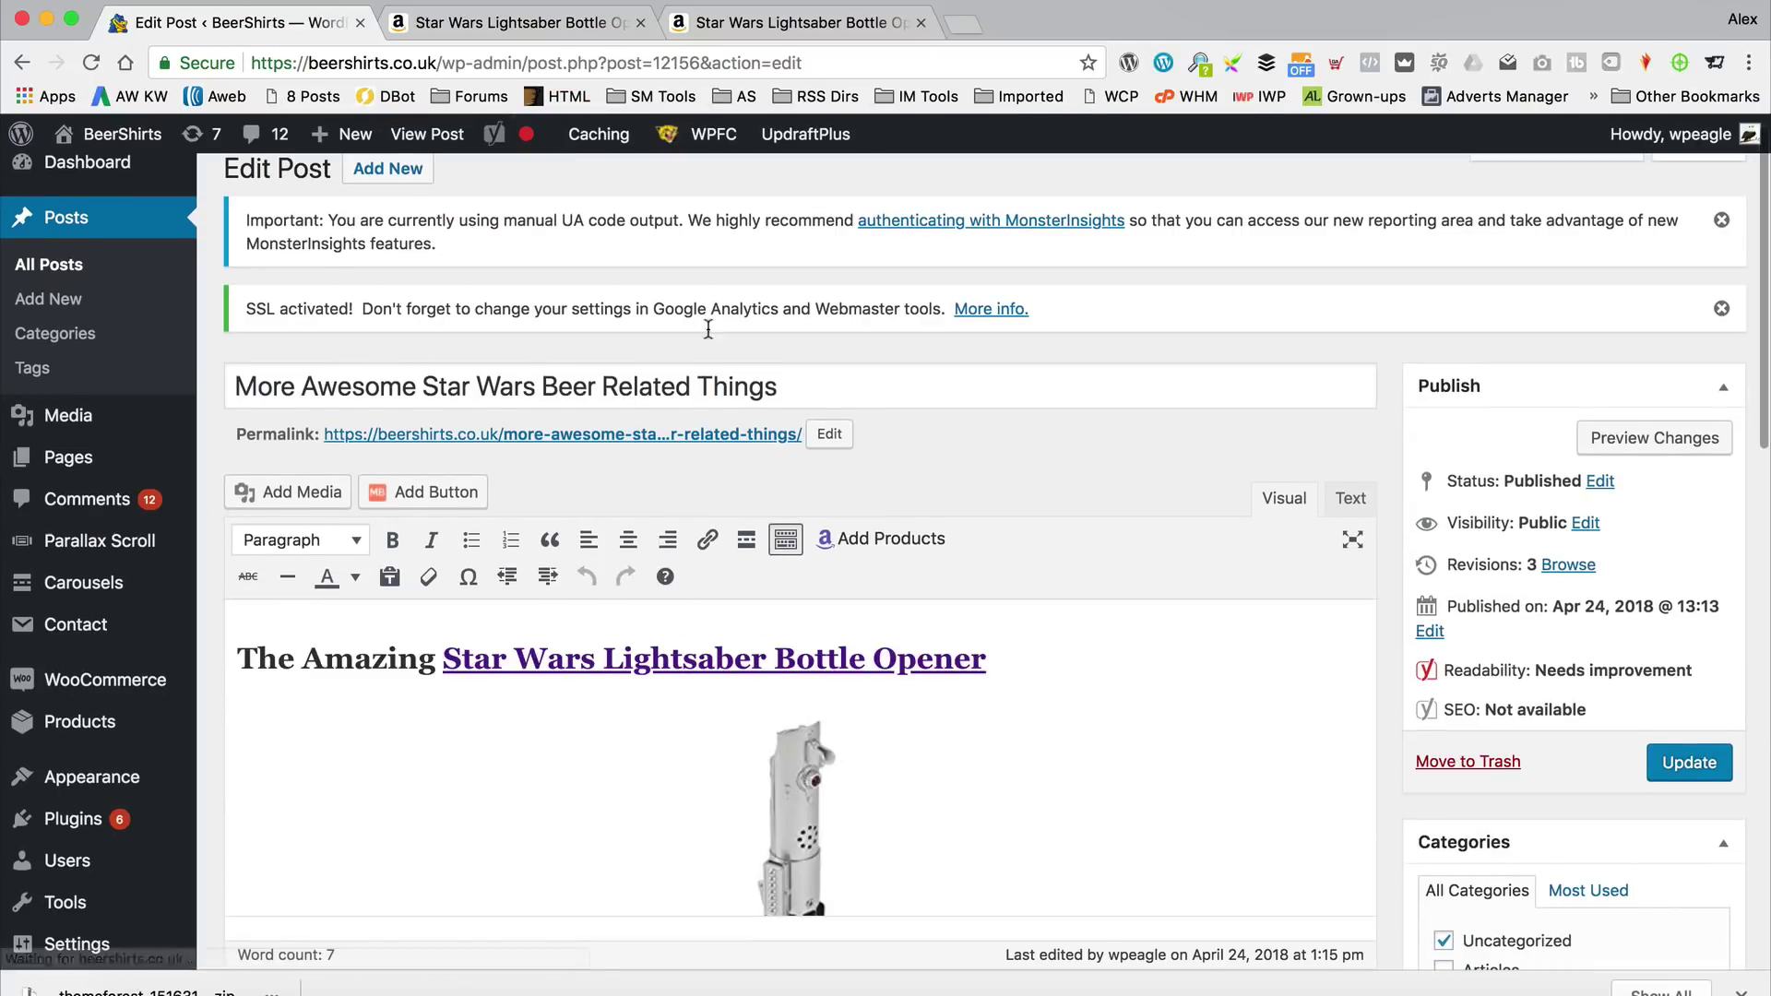
scroll(708, 330, "down", 5)
left_click(999, 472)
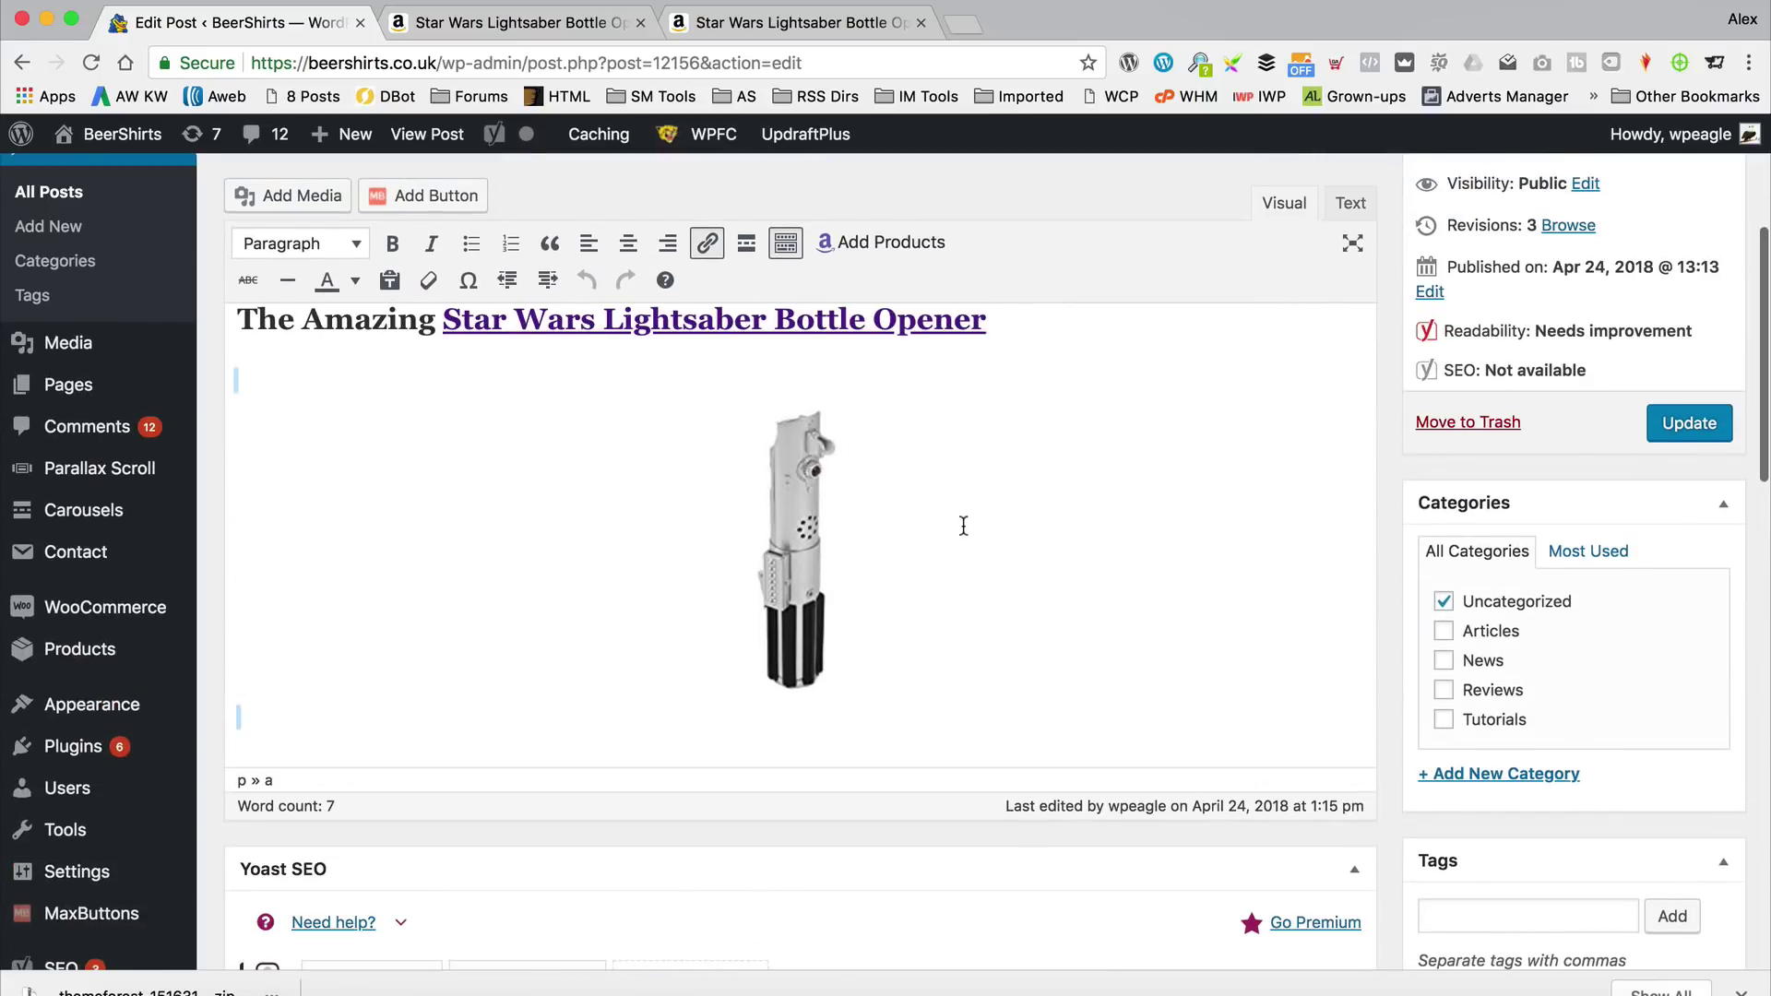
key("BackSpace")
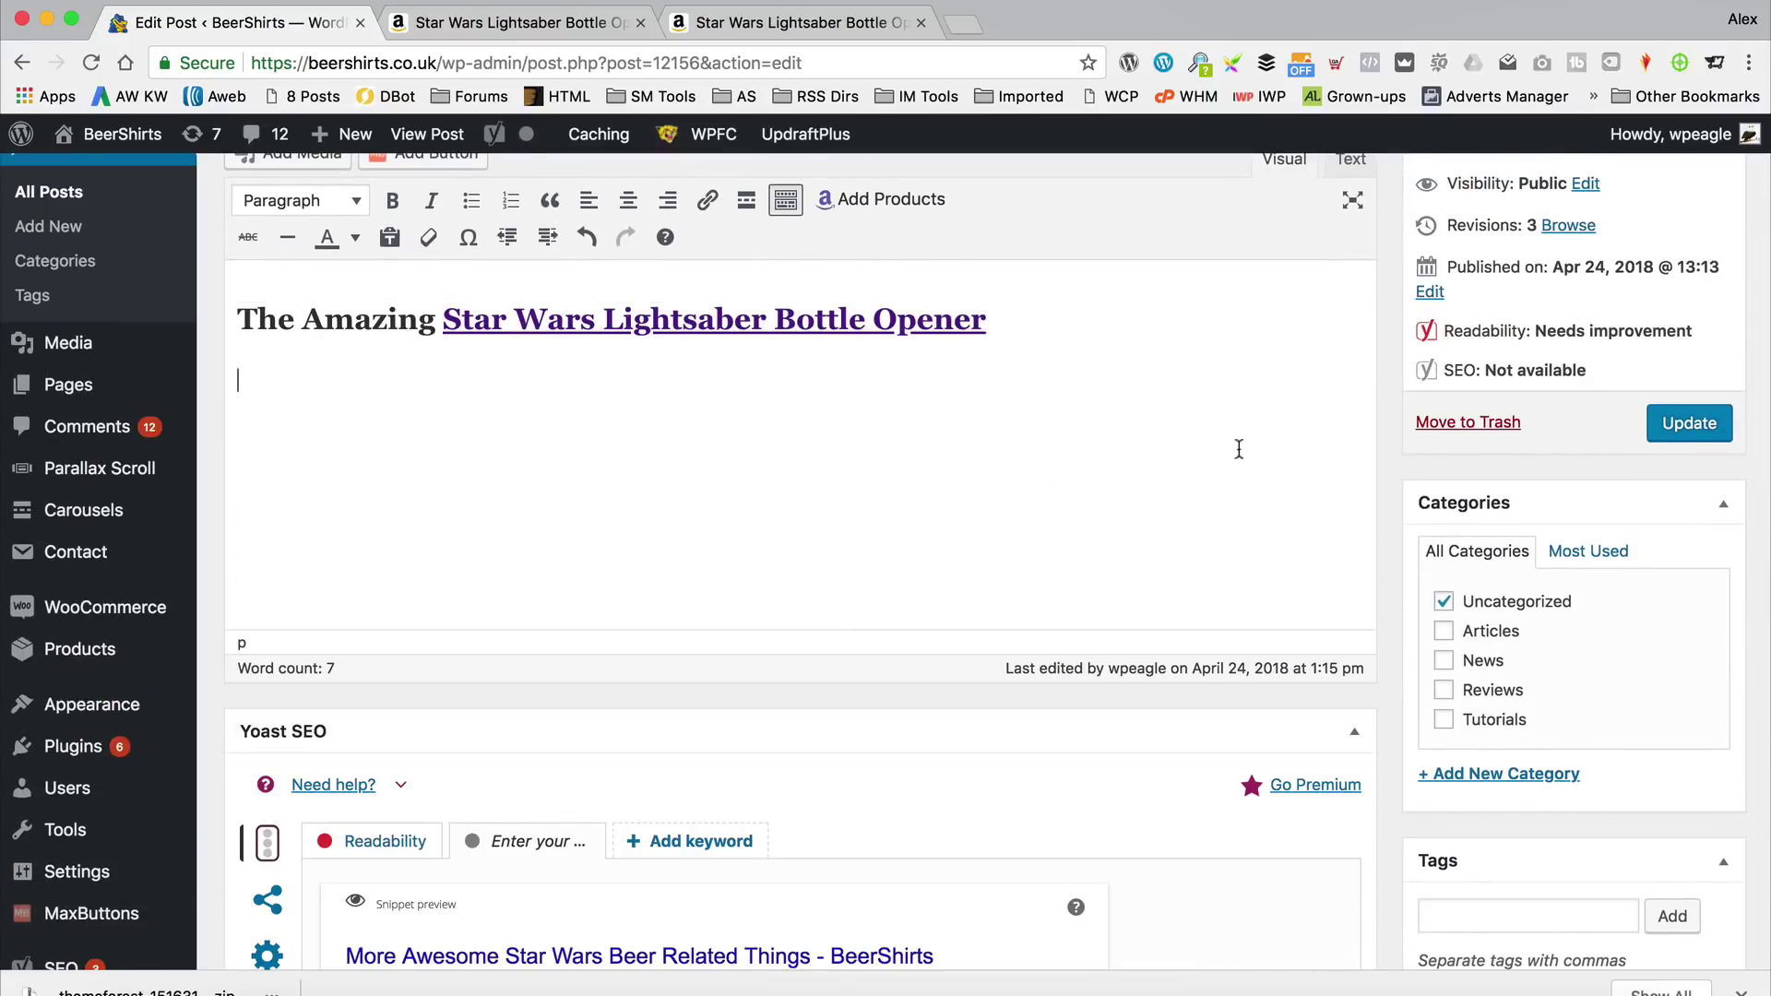
In the Text view, replace the leftover img tag with the Amazon iframe code and update the post.
left_click(1350, 158)
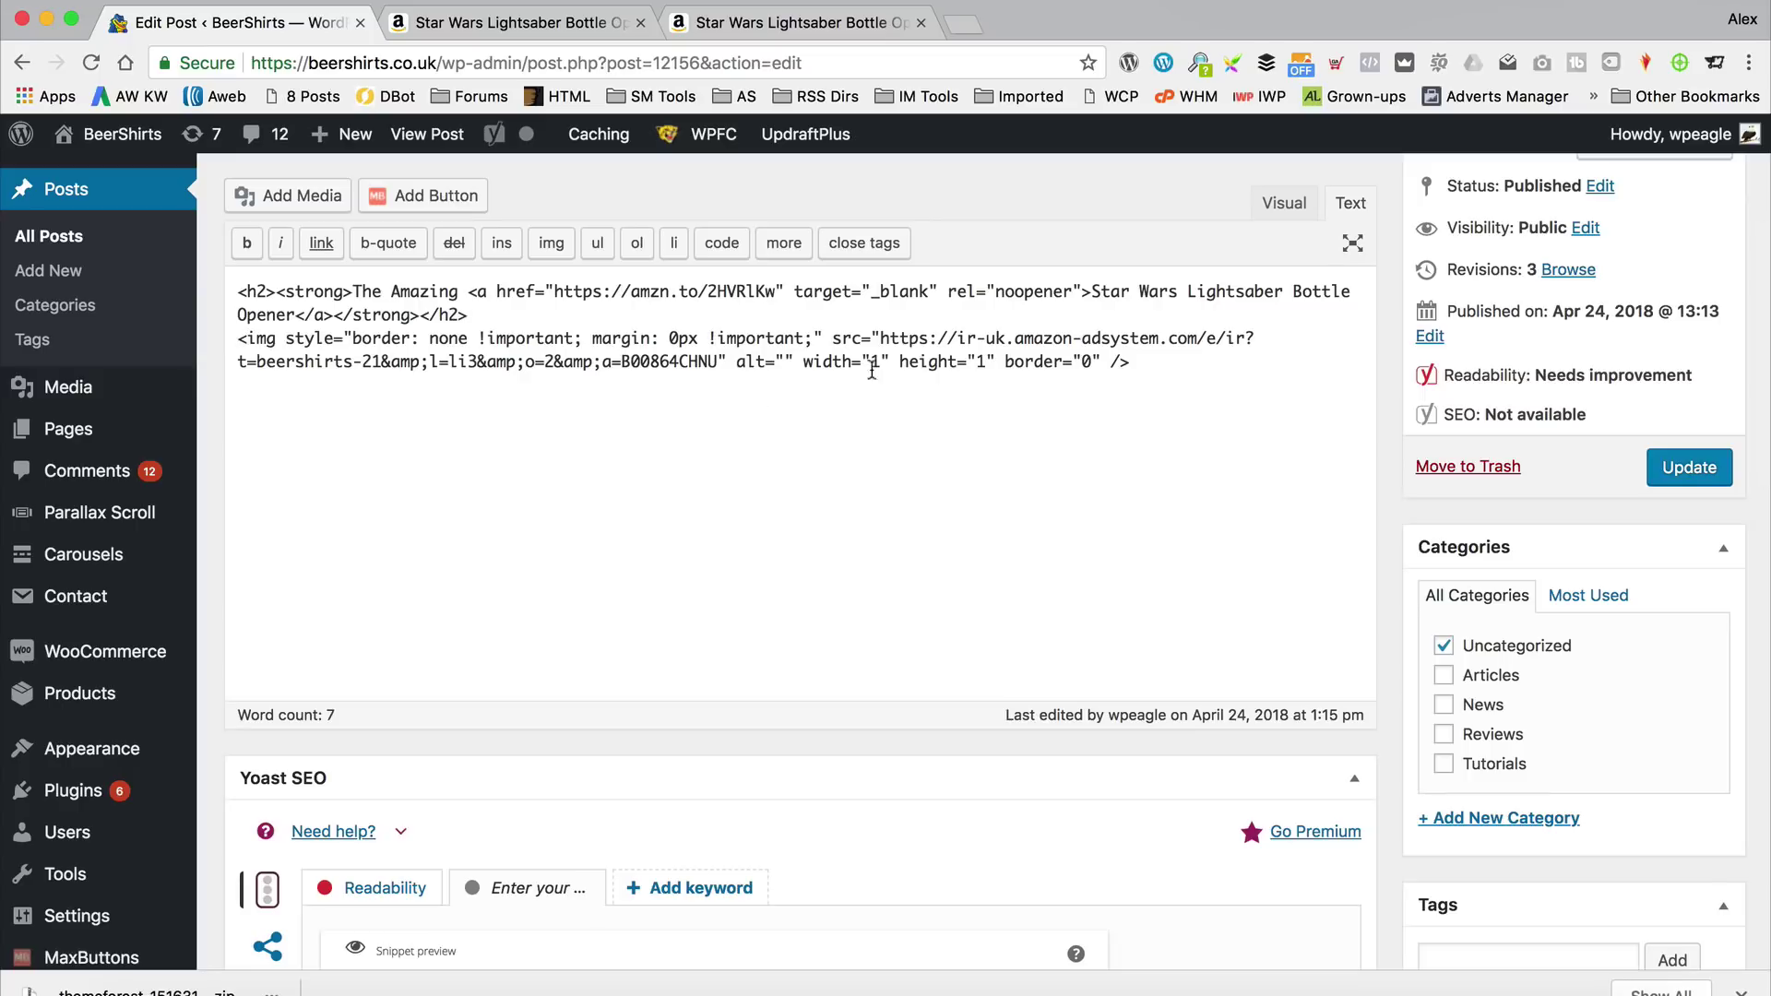
left_click_drag(1195, 355, 246, 343)
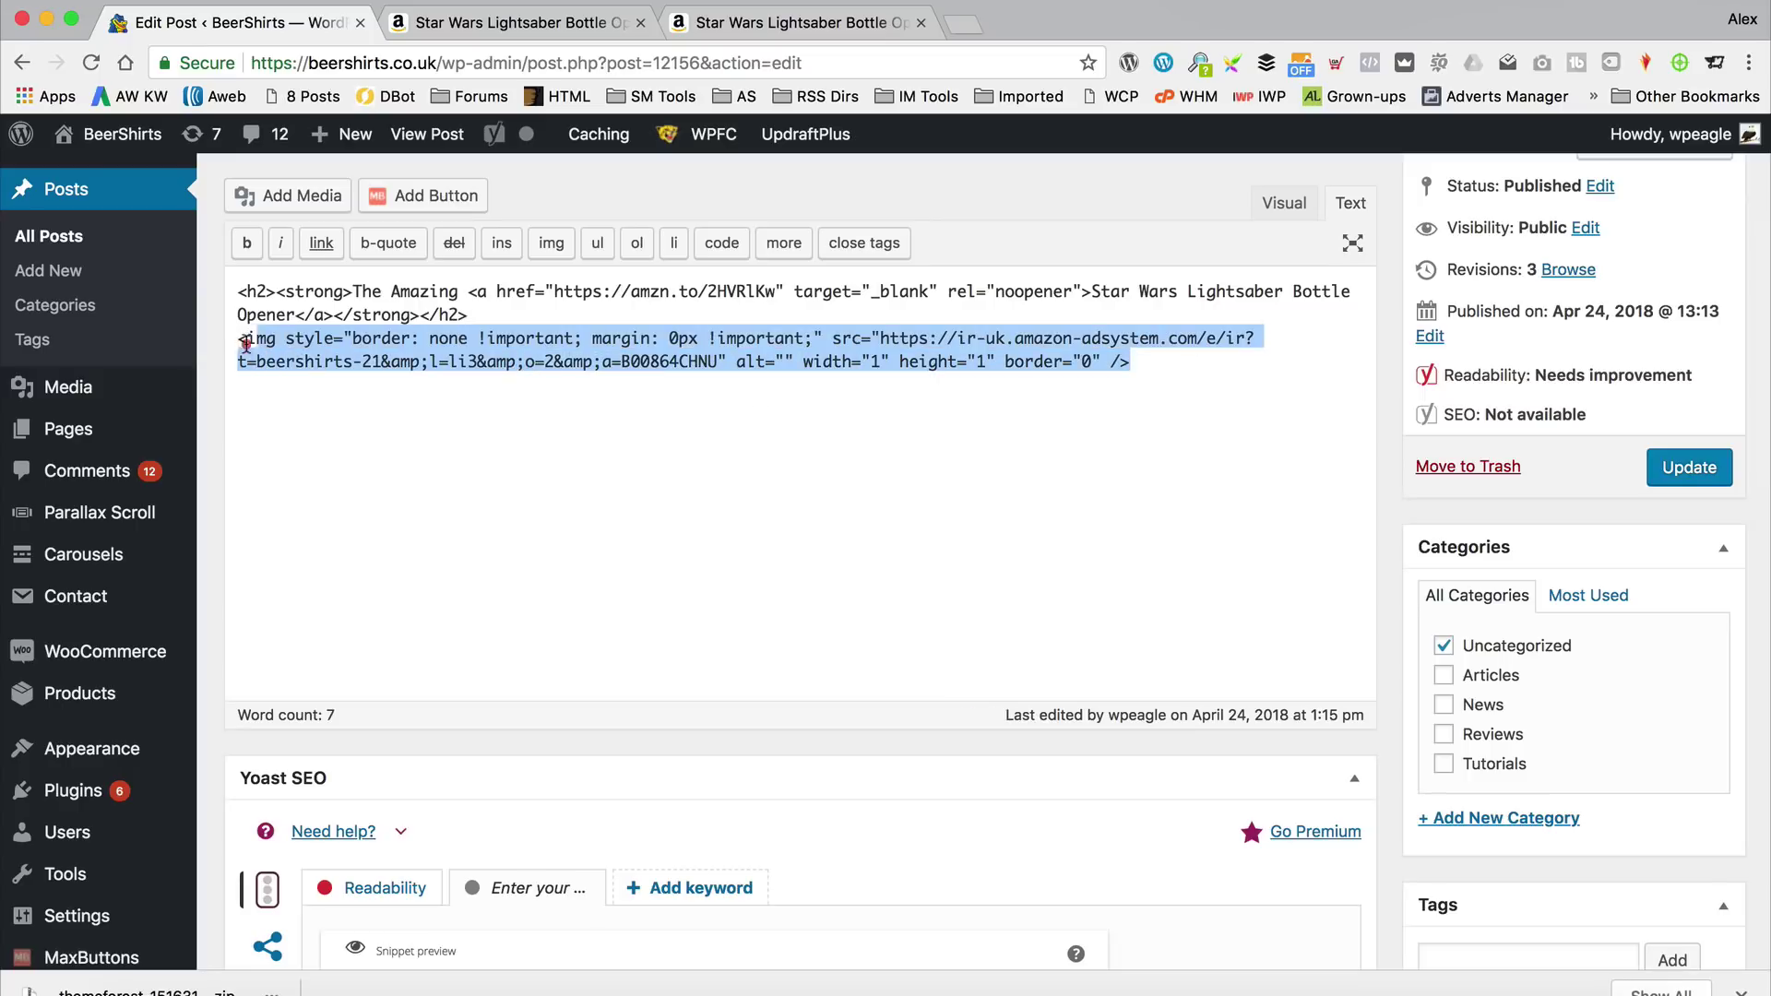
key("BackSpace")
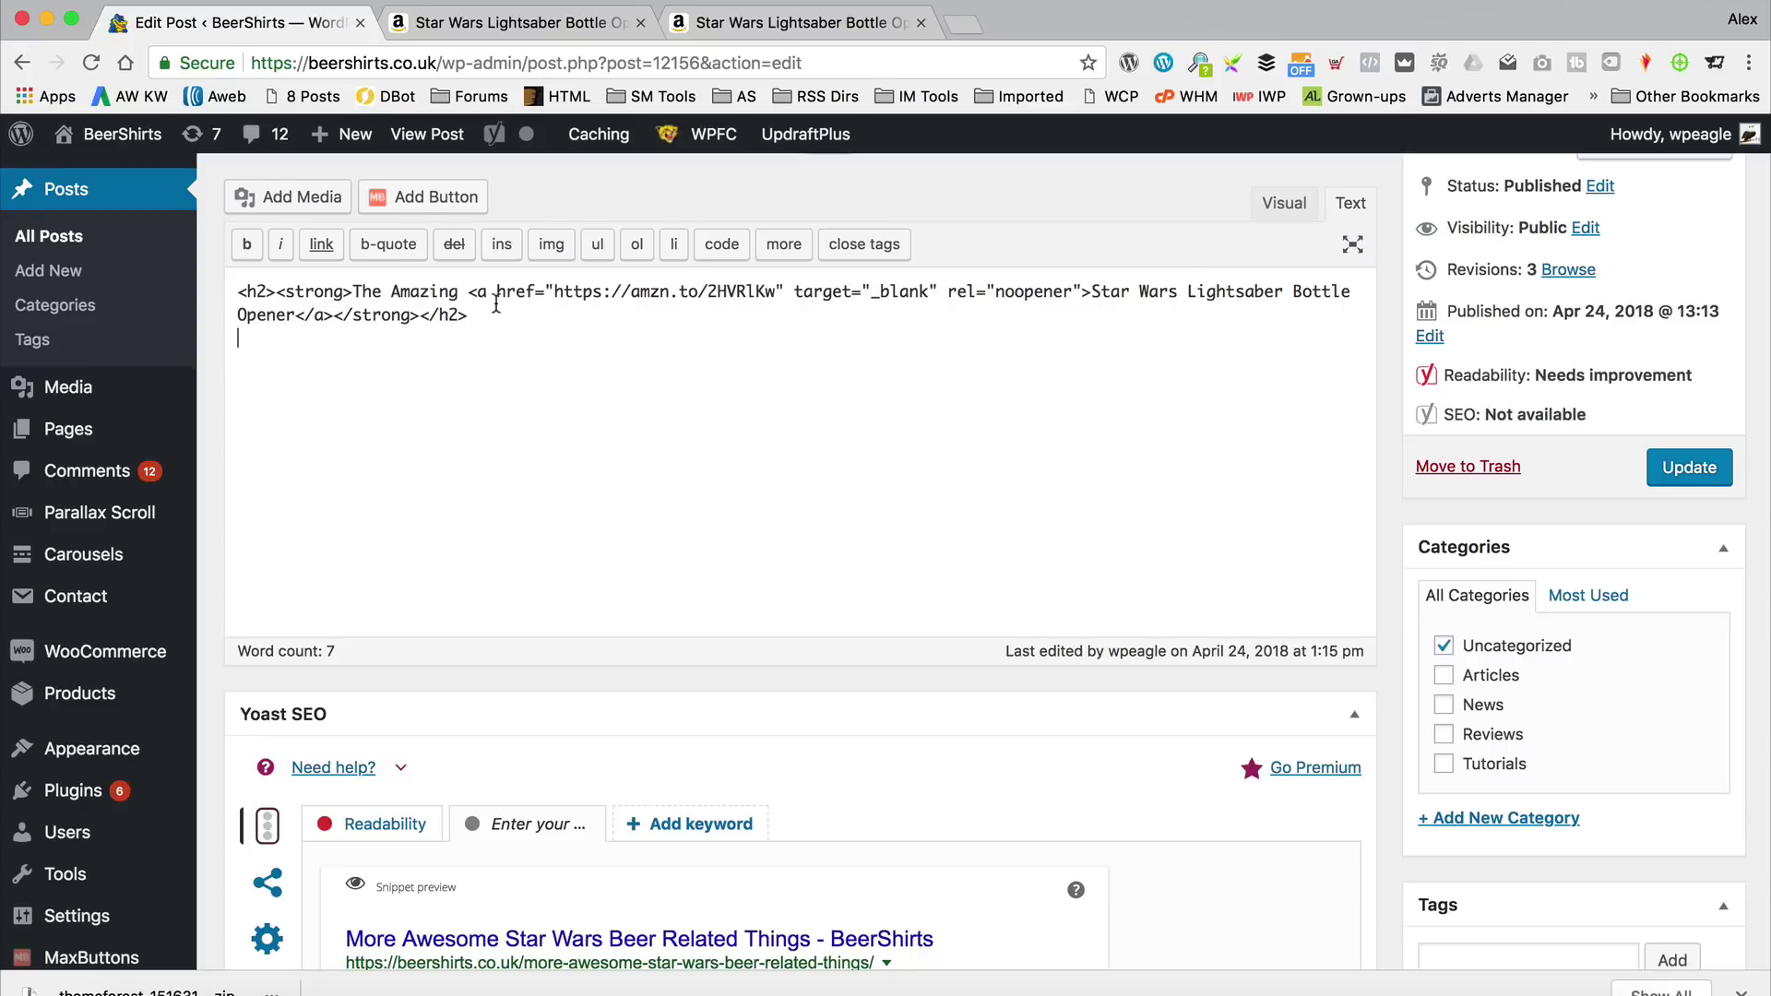
type("<iframe style=\"width:120px;height:240px;\" marginwidth=\"0\" marginheight=\"0\" scrolling=\"no\" frameborder=\"0\" src=\"//ws-eu.amazon-adsystem.com/widgets/q?ServiceVersion=20070822&OneJS=1&Operation=GetAdHtml&MarketPlace=GB&source=ss&ref=as_ss_li_til&ad_type=product_link&tracking_id=beershirts-21&marketplace=amazon&region=GB&placement=B00864CHNU&asins=B00864CHNU&linkId=7894f18d821bb98fbec1a6ccdc50579c&show_border=true&link_opens_in_new_window=true\"></iframe>")
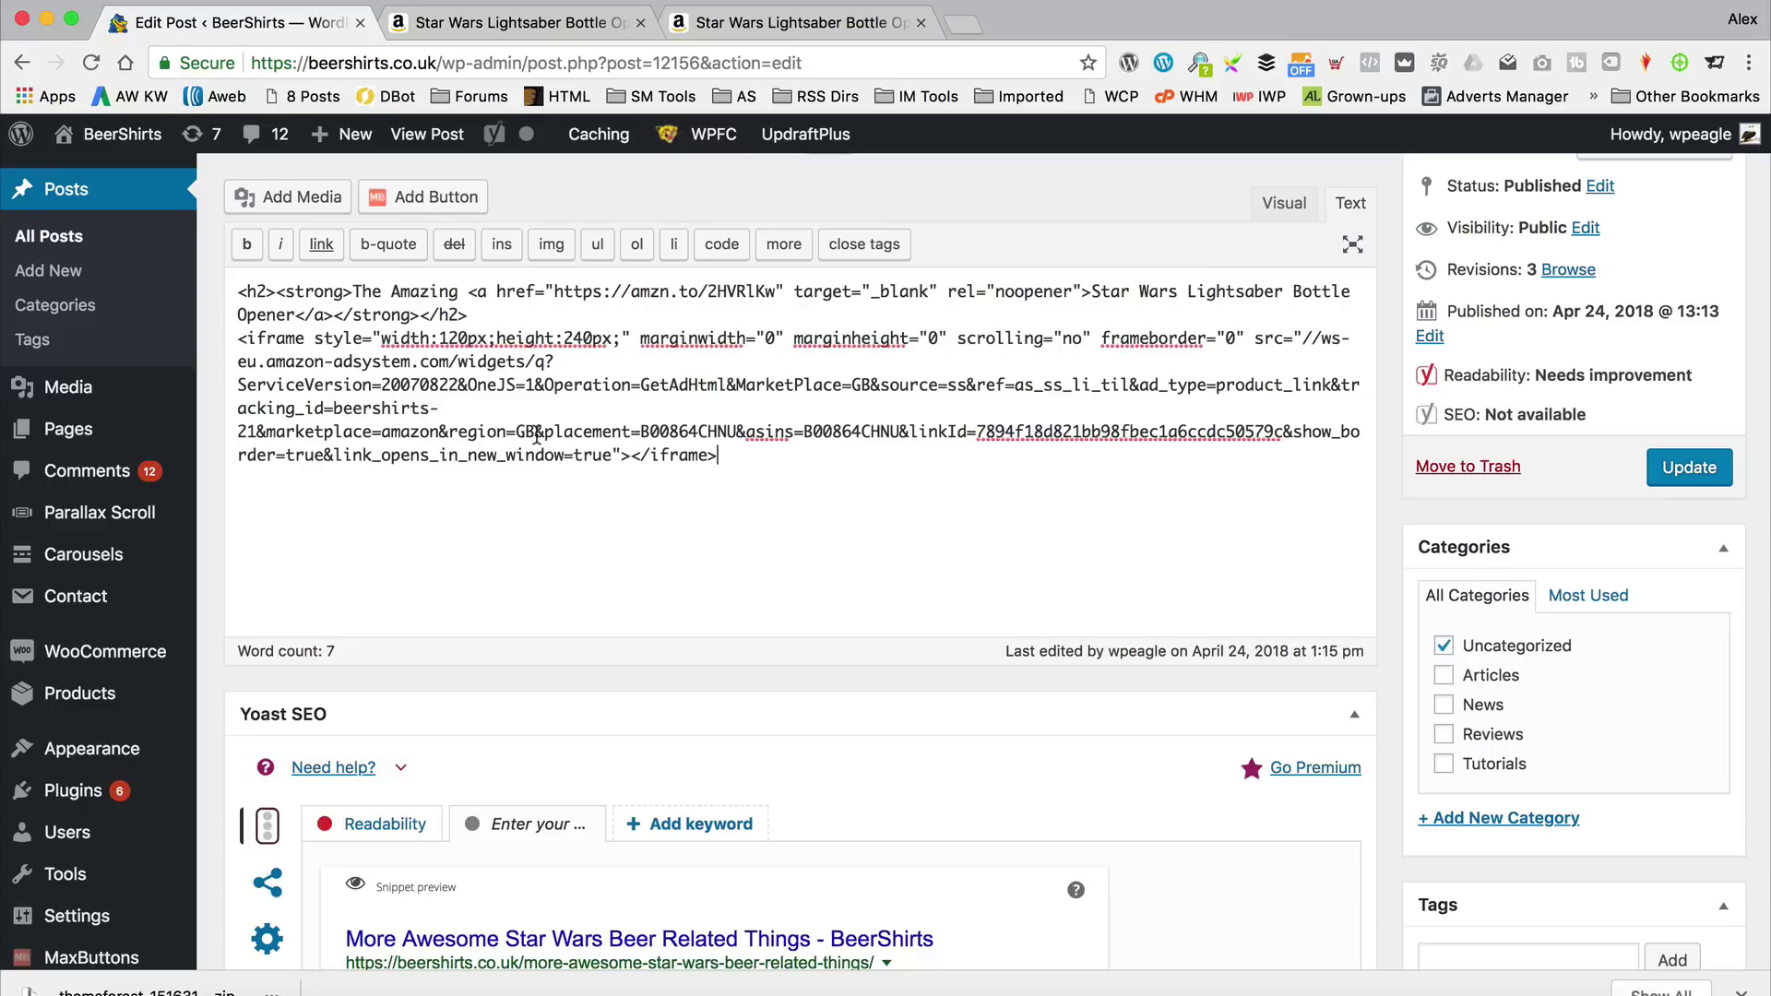
left_click(1691, 468)
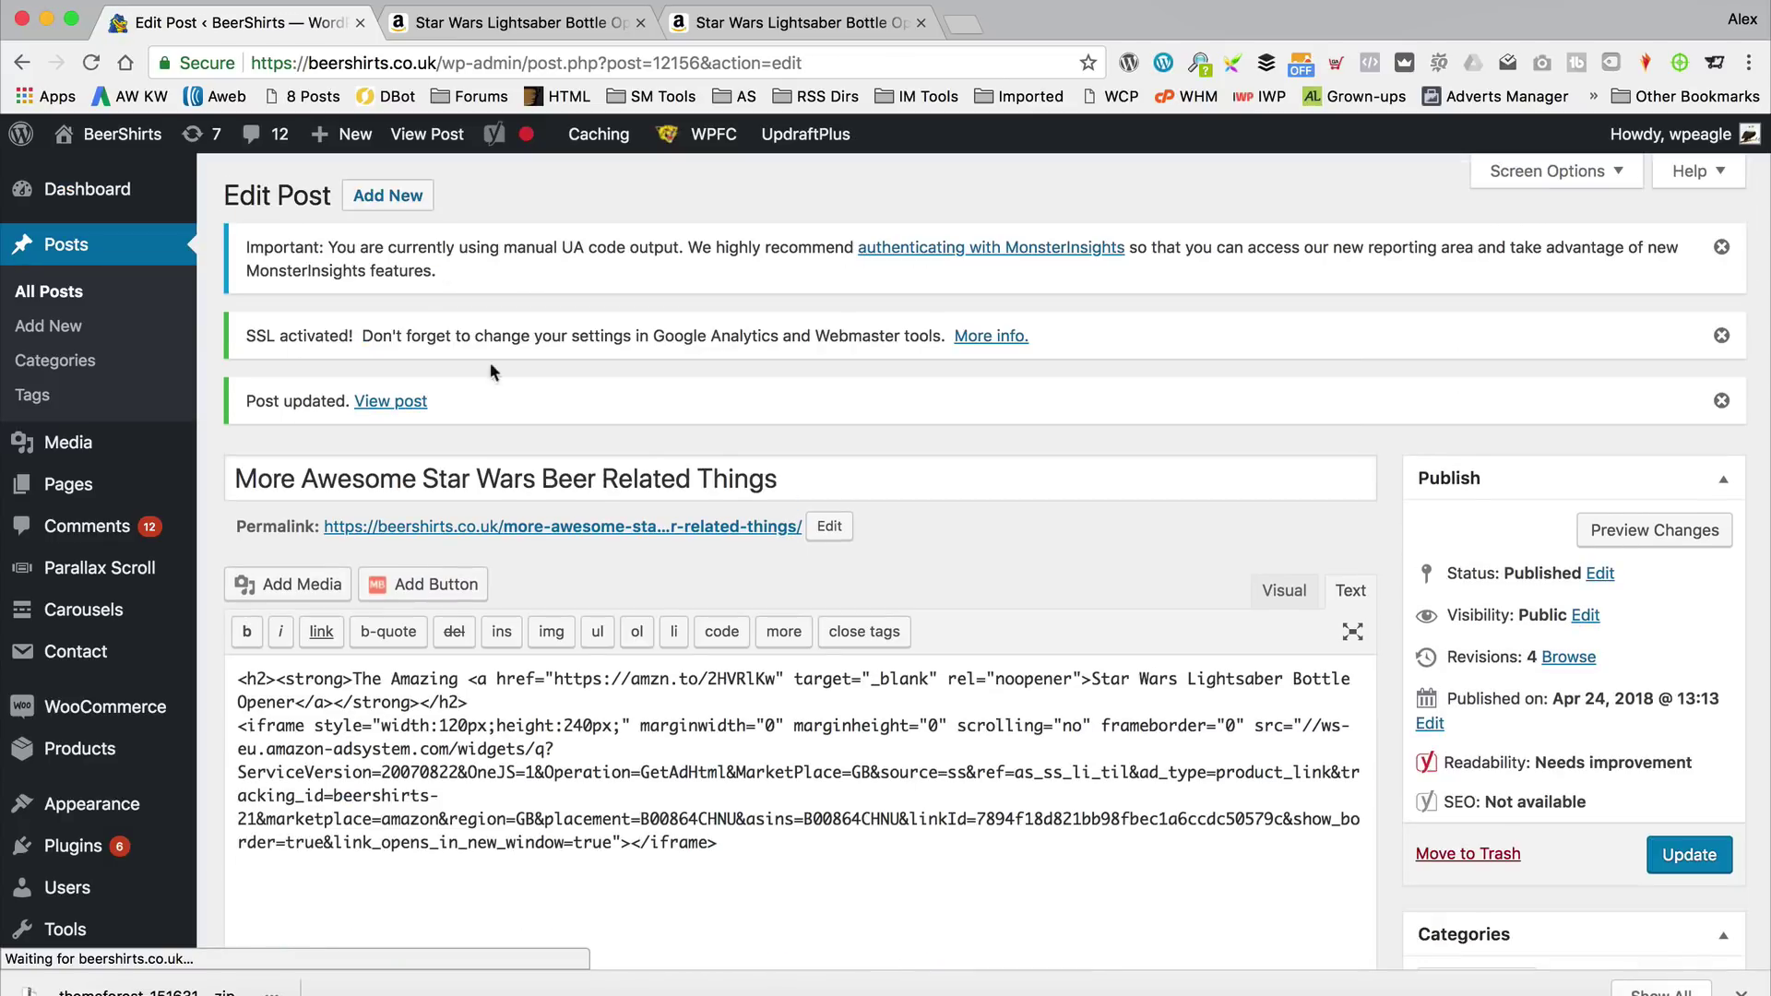
View the live post and scroll to the lightsaber product box priced £63.16 with Shop now.
left_click(366, 398)
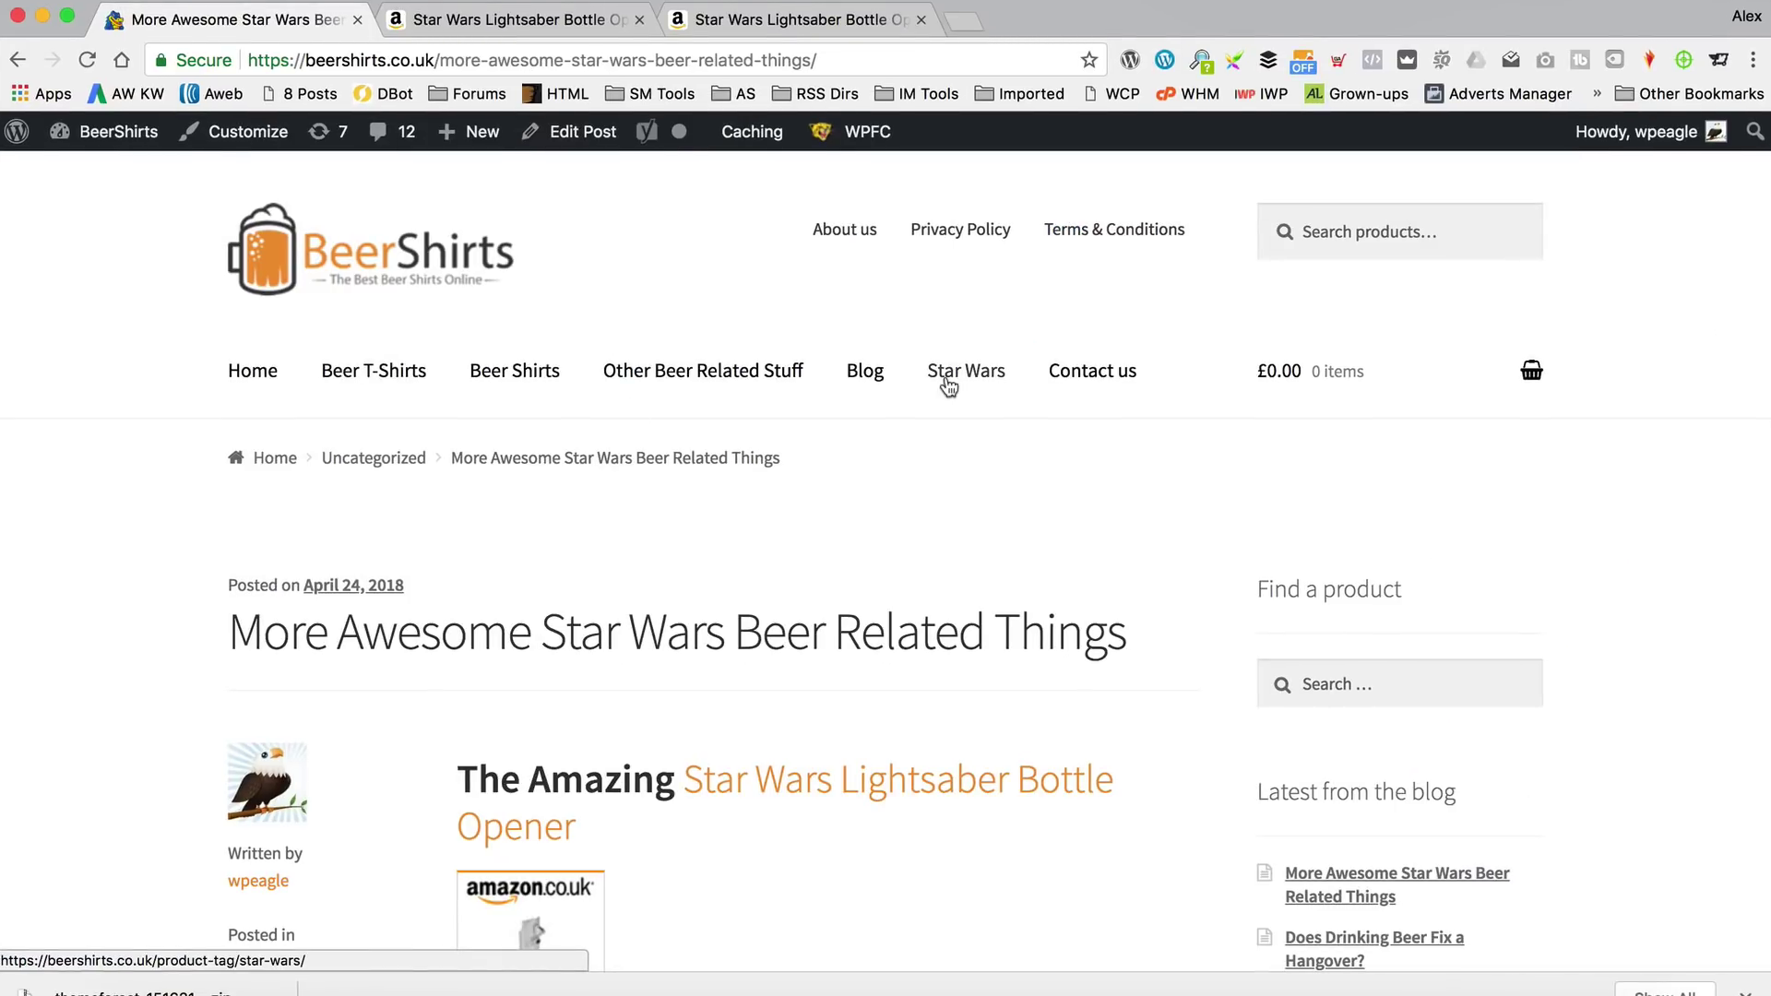
scroll(948, 386, "down", 5)
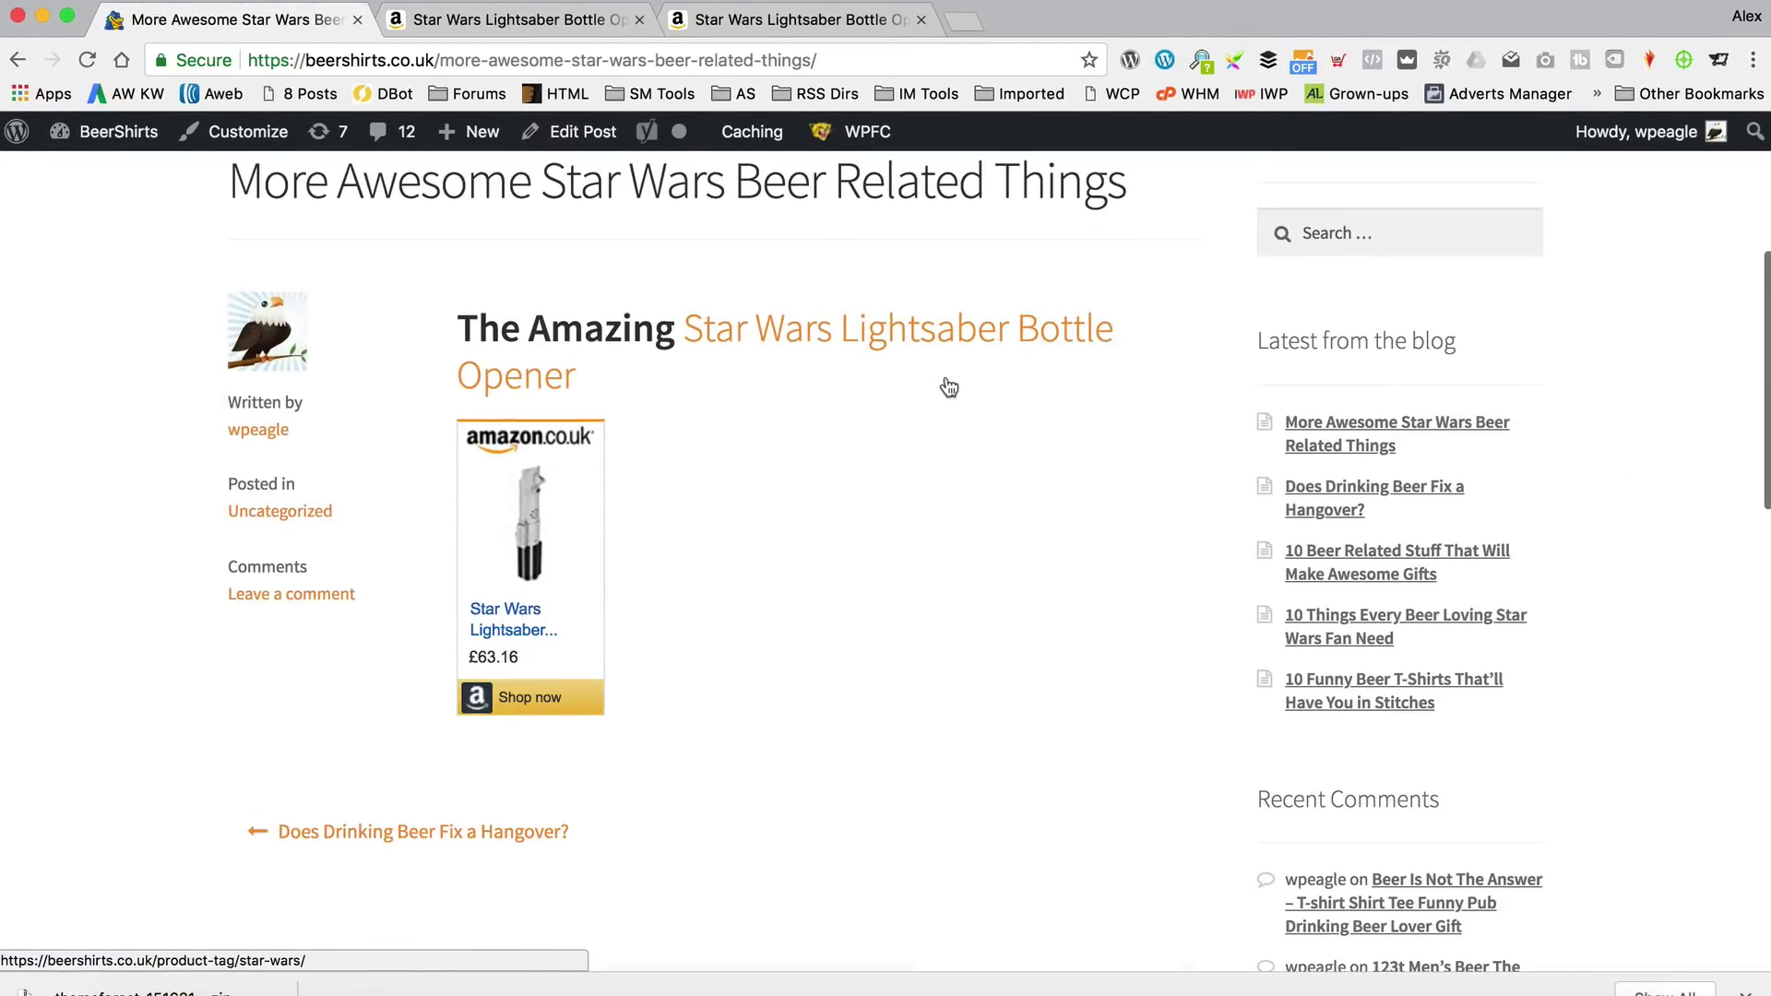